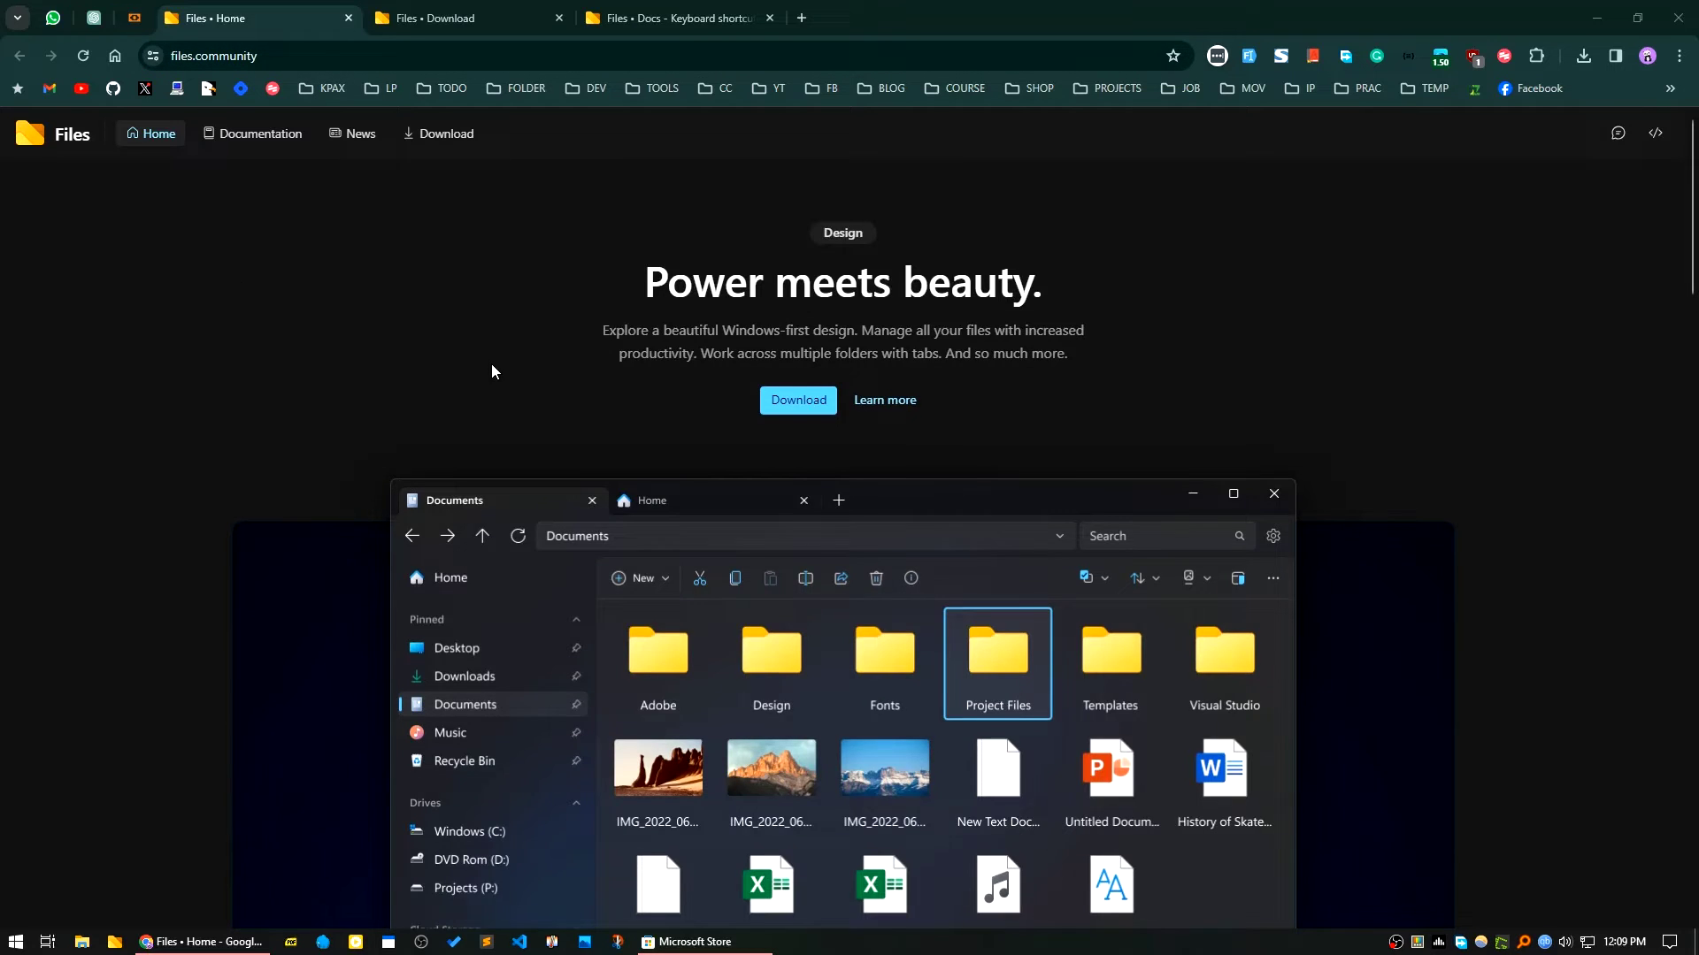
Open This PC in File Explorer and launch Files through a new window.
{"action": "scroll", "coordinate": [493, 370], "scroll_direction": "down", "scroll_amount": 3}
{"action": "scroll", "coordinate": [493, 371], "scroll_direction": "up", "scroll_amount": 3}
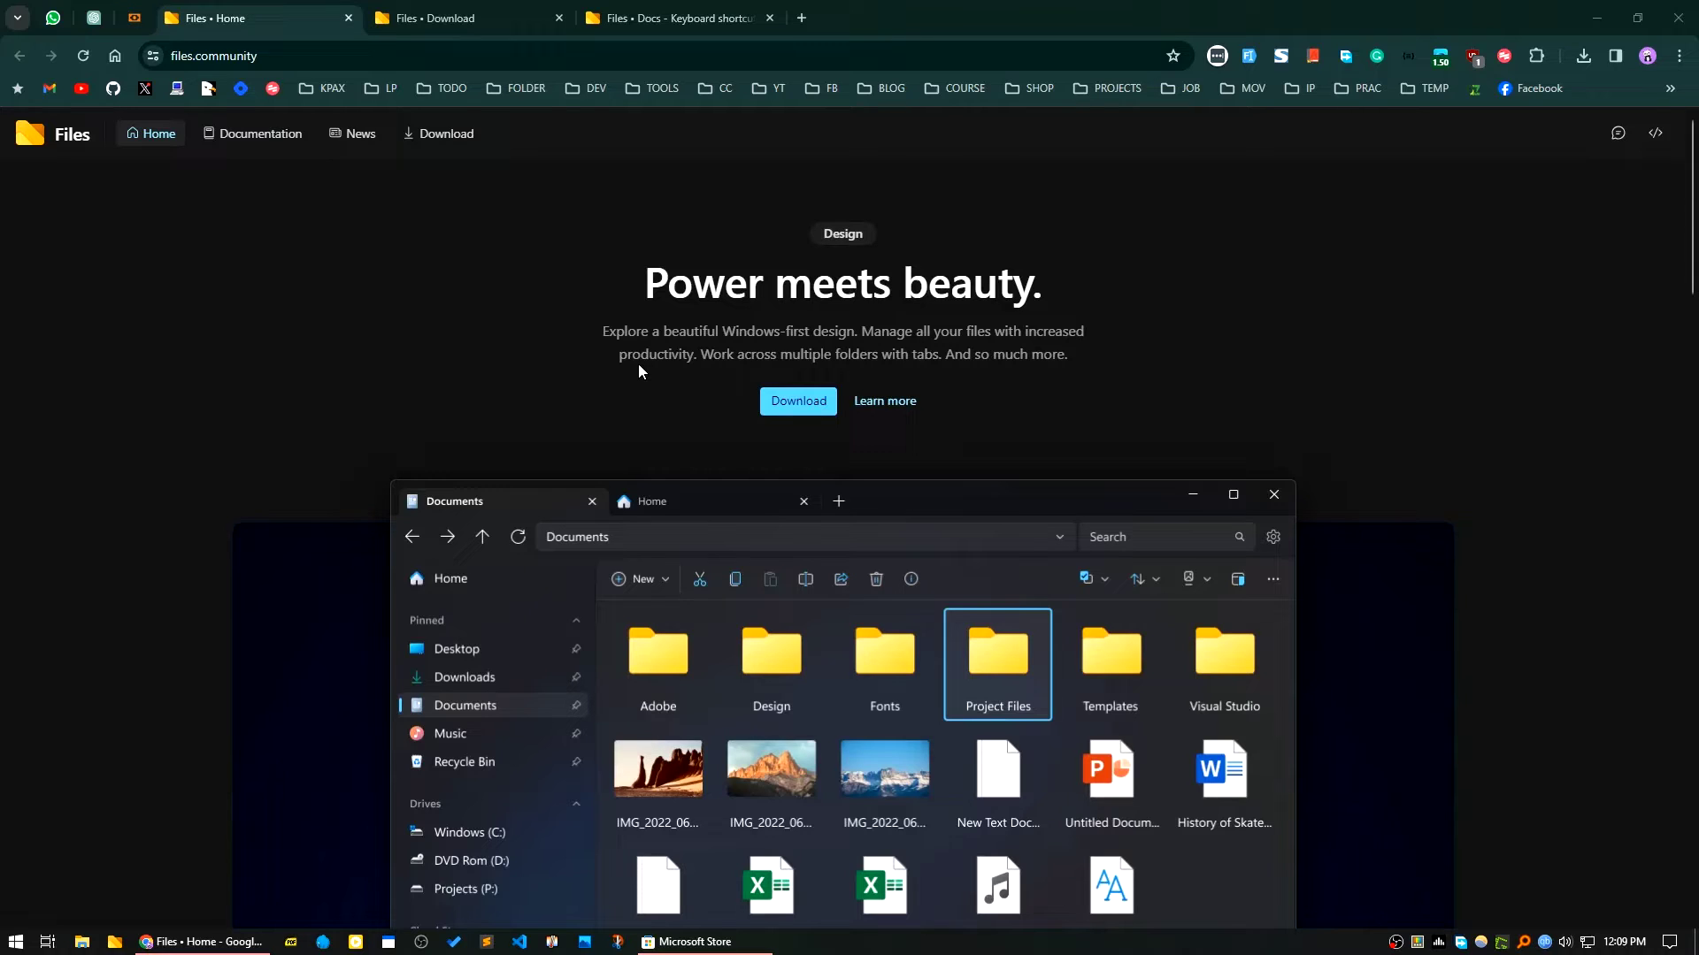
{"action": "left_click", "coordinate": [82, 943]}
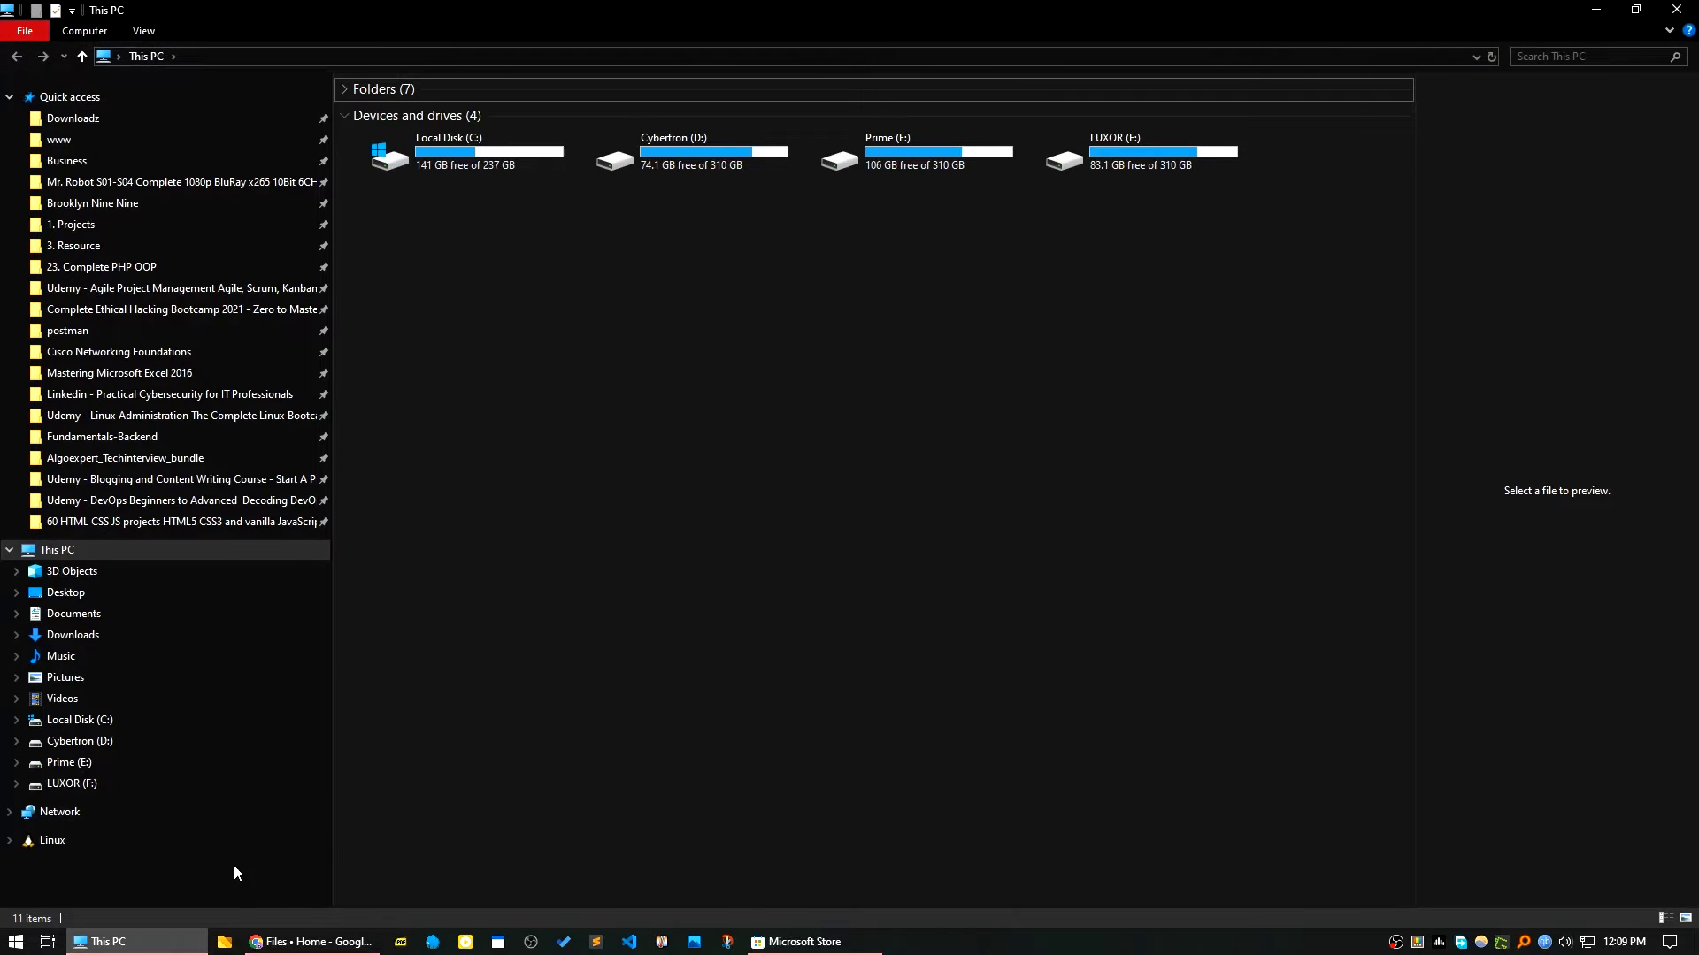
{"action": "left_click", "coordinate": [223, 943]}
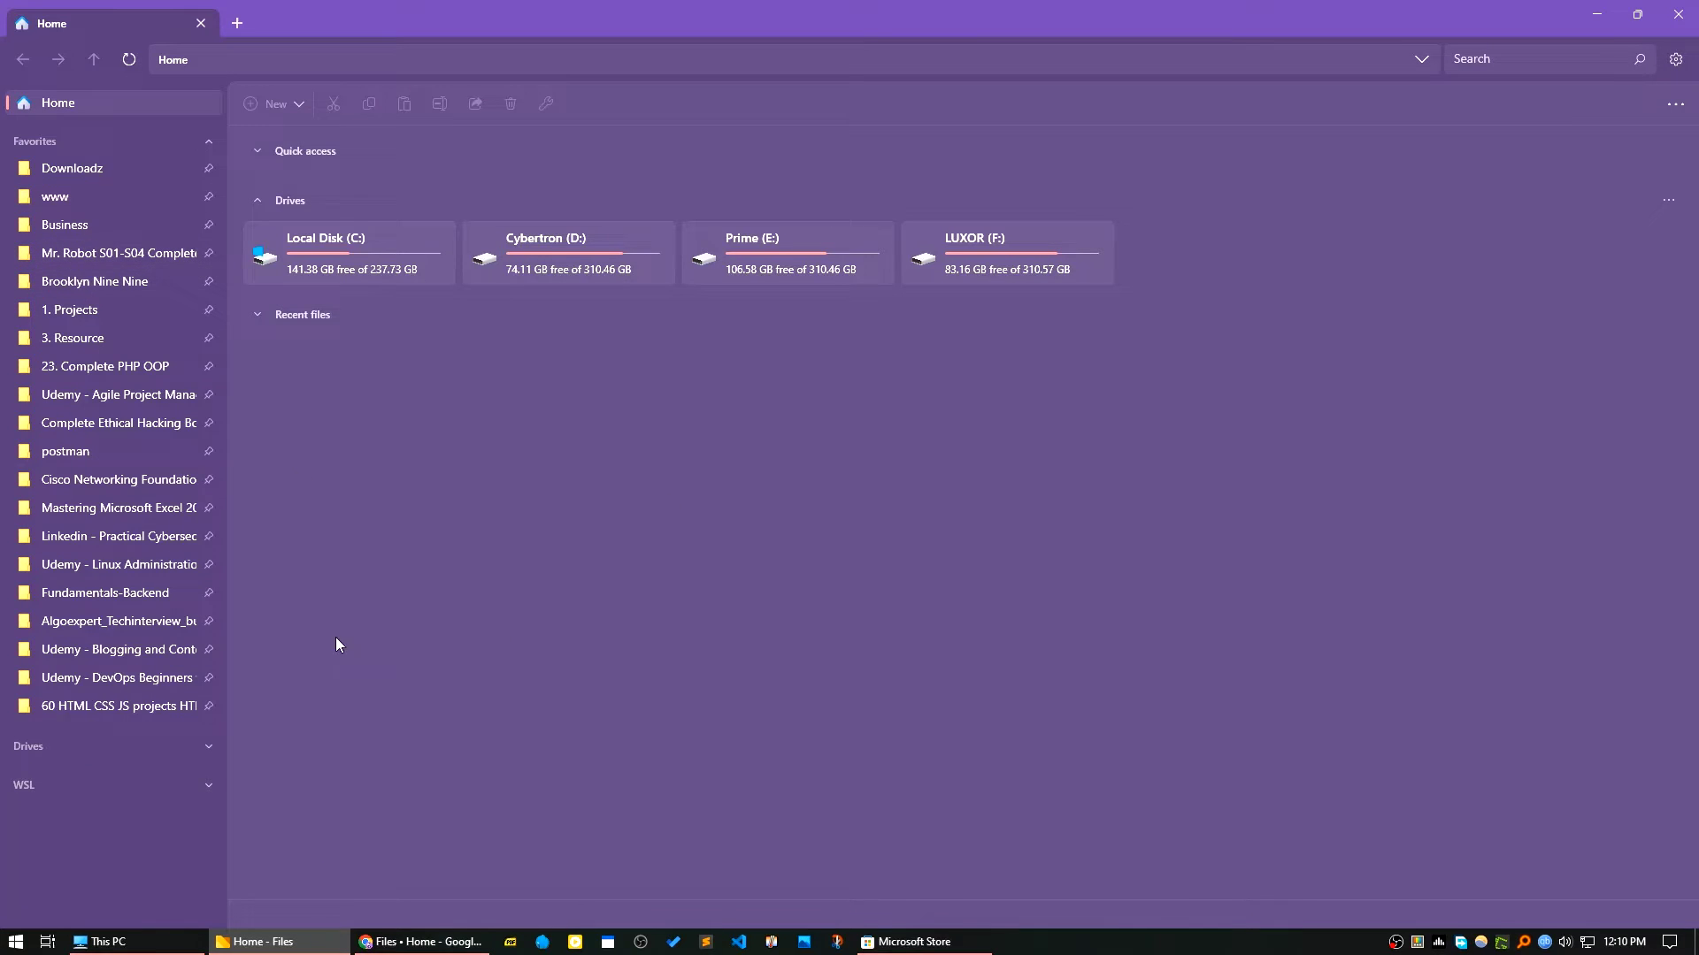
In Chrome, show the Files download page and briefly view the Microsoft Store listing.
{"action": "left_click", "coordinate": [420, 941]}
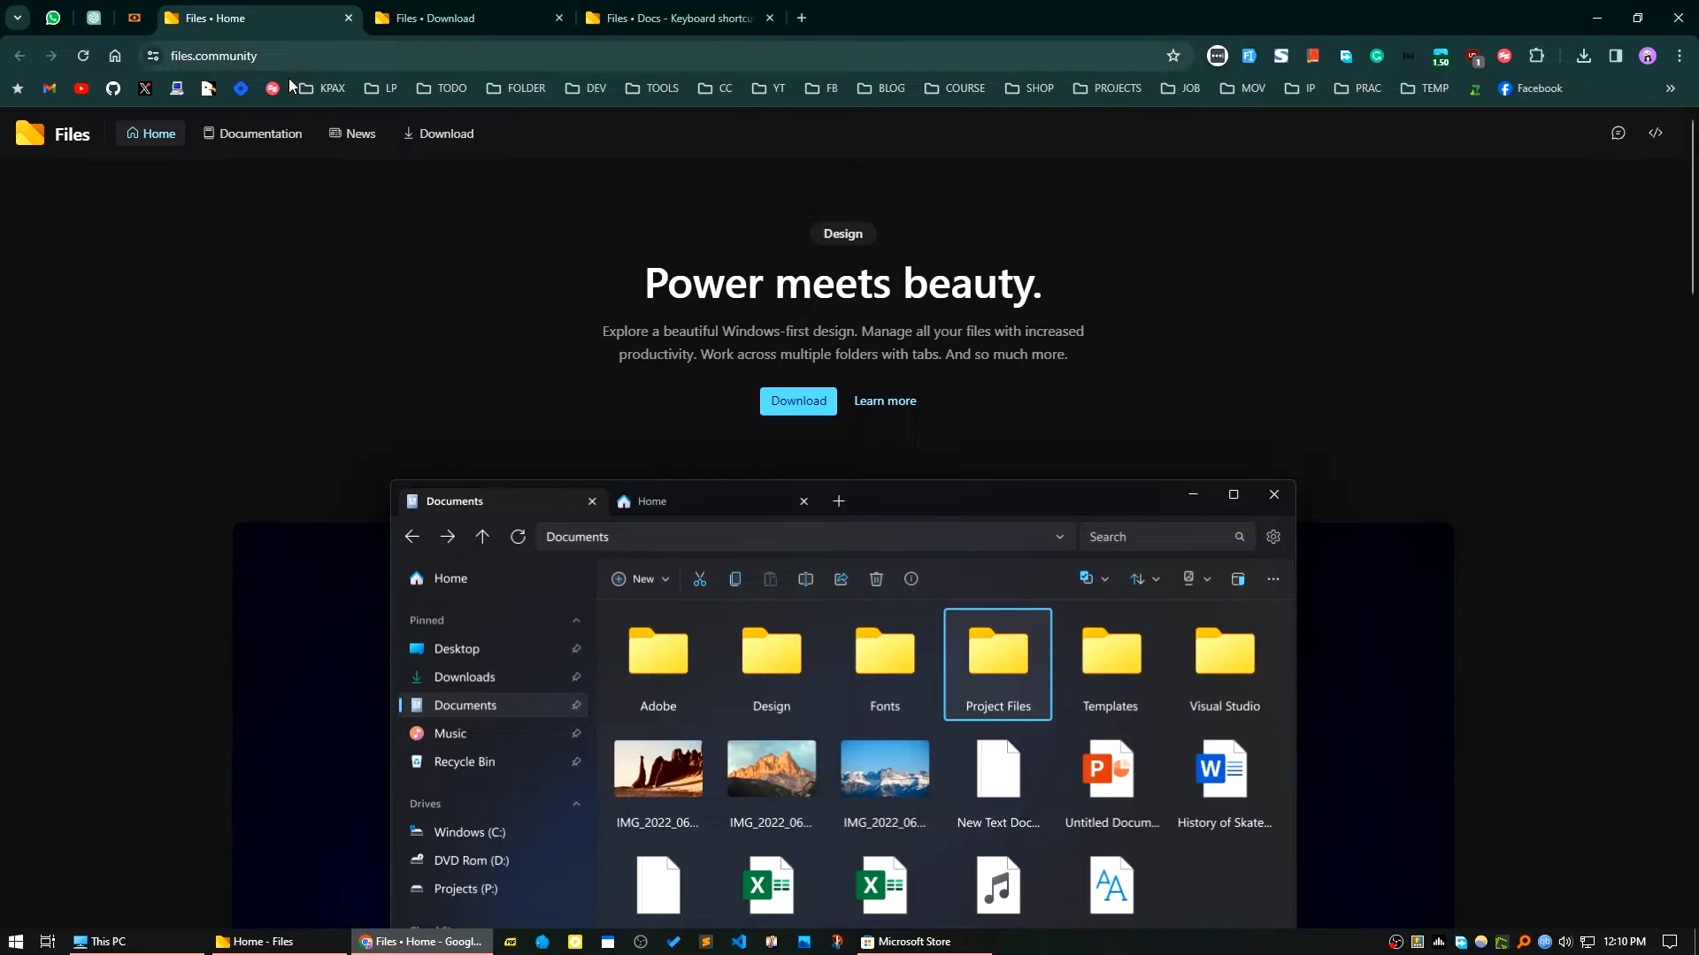
{"action": "left_click", "coordinate": [496, 20]}
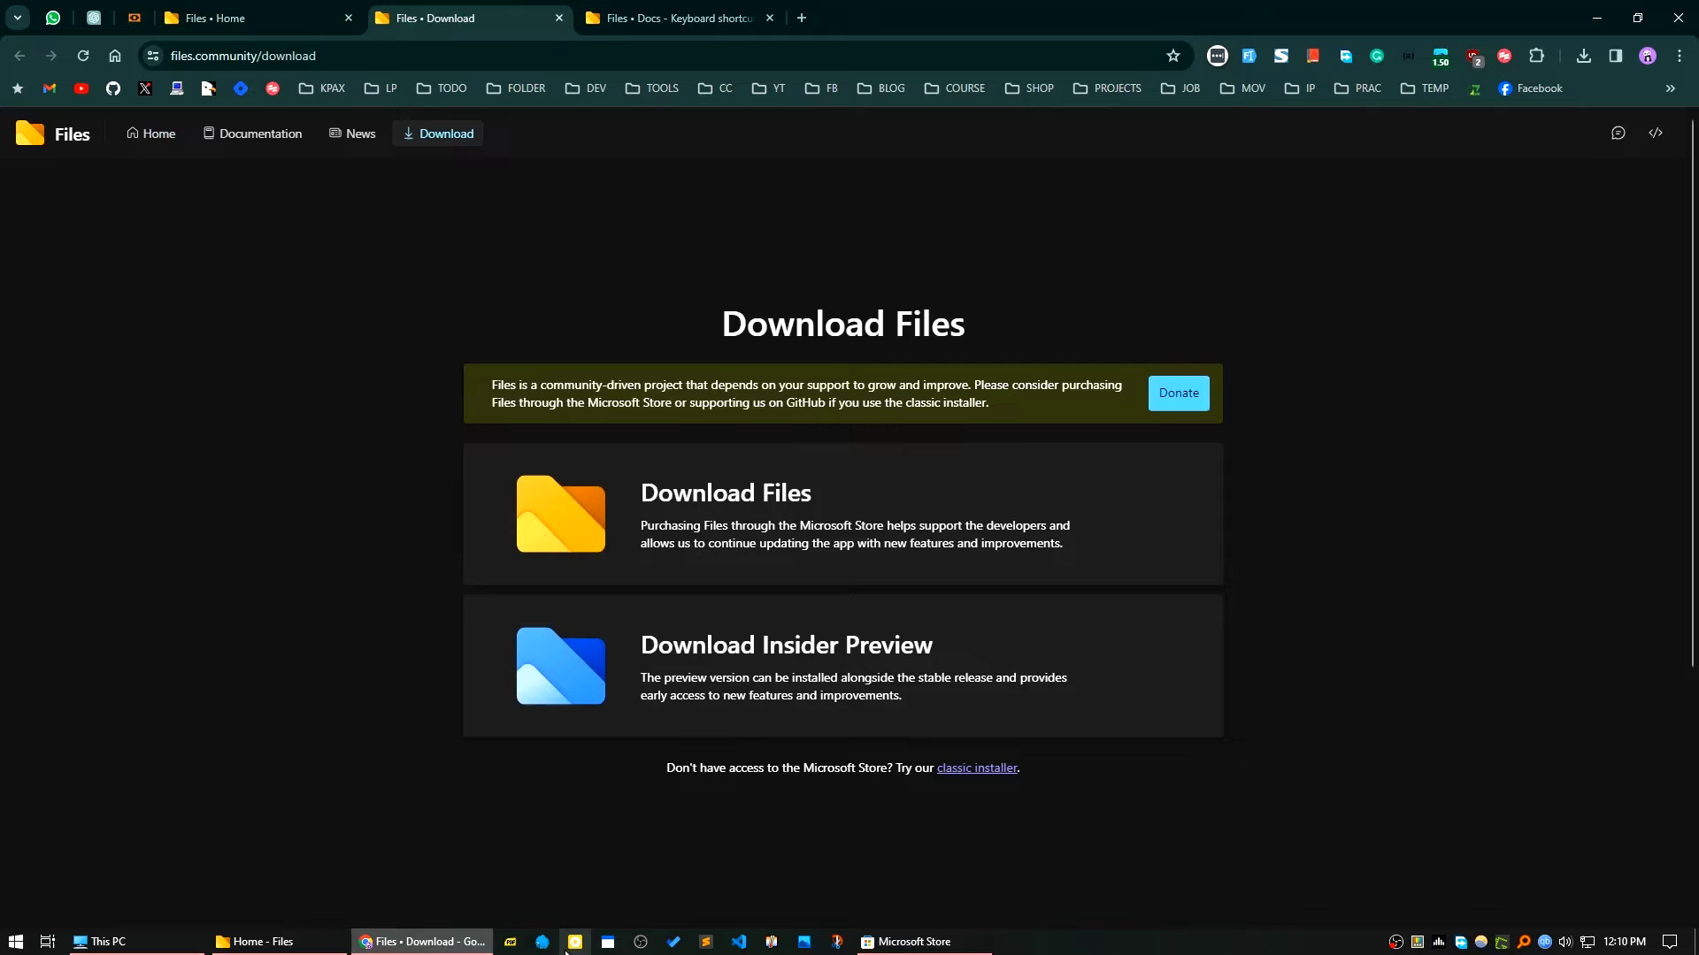
{"action": "left_click", "coordinate": [904, 943]}
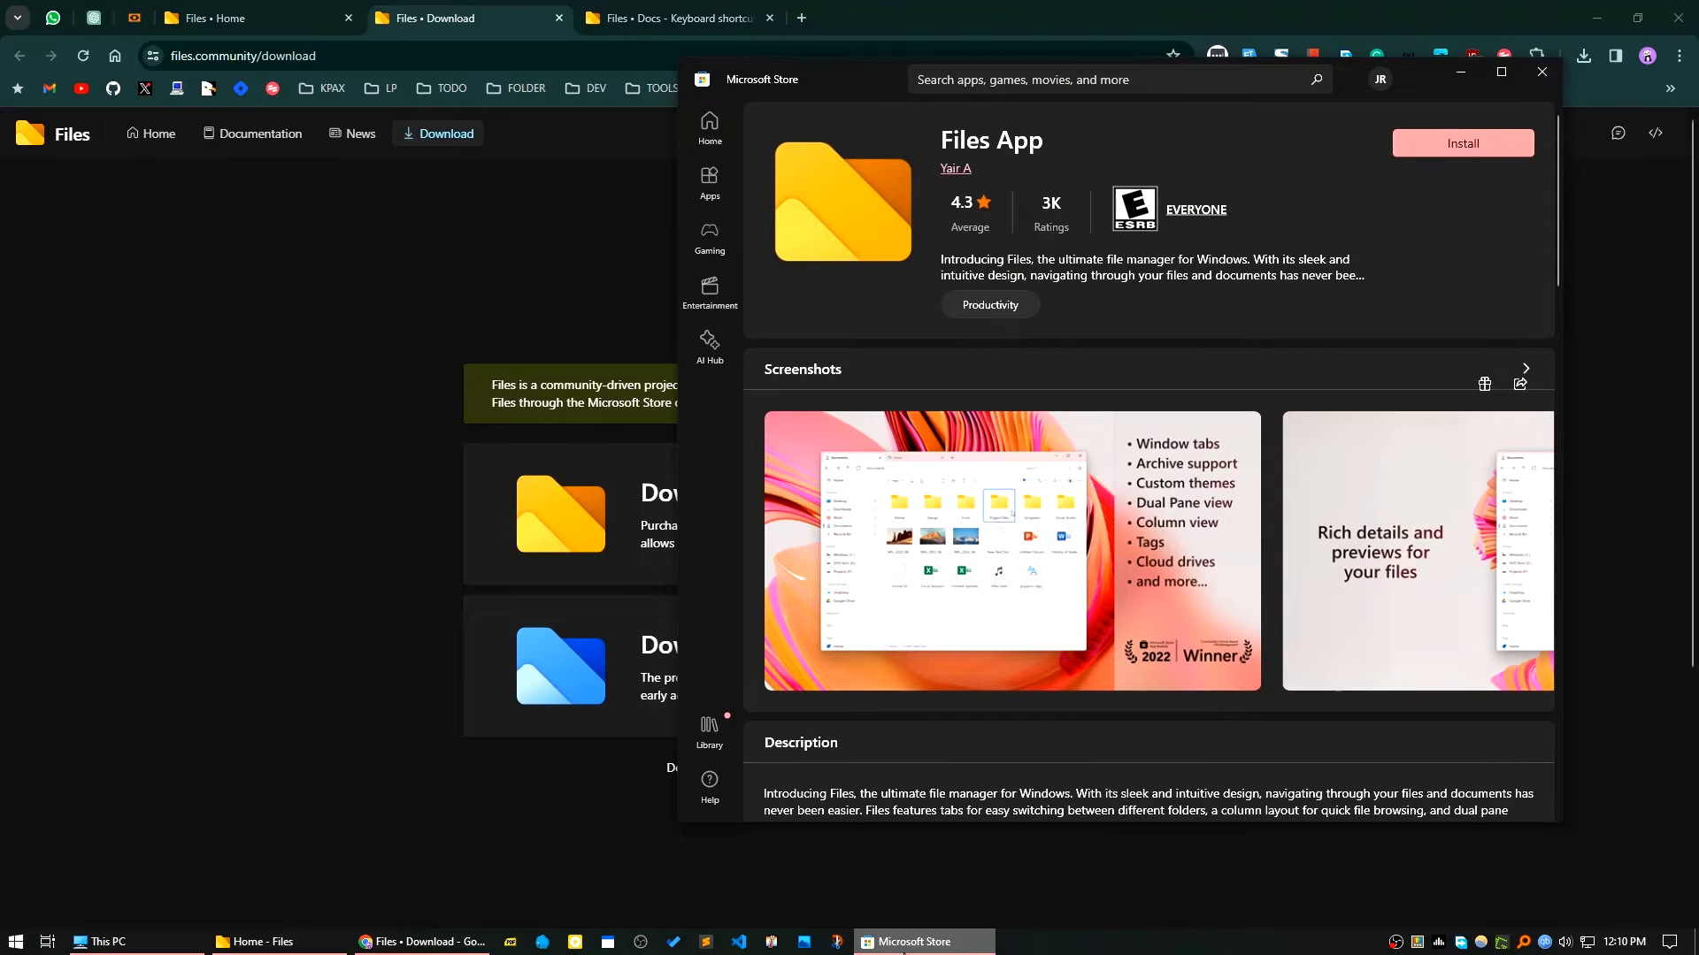
{"action": "left_click", "coordinate": [904, 944]}
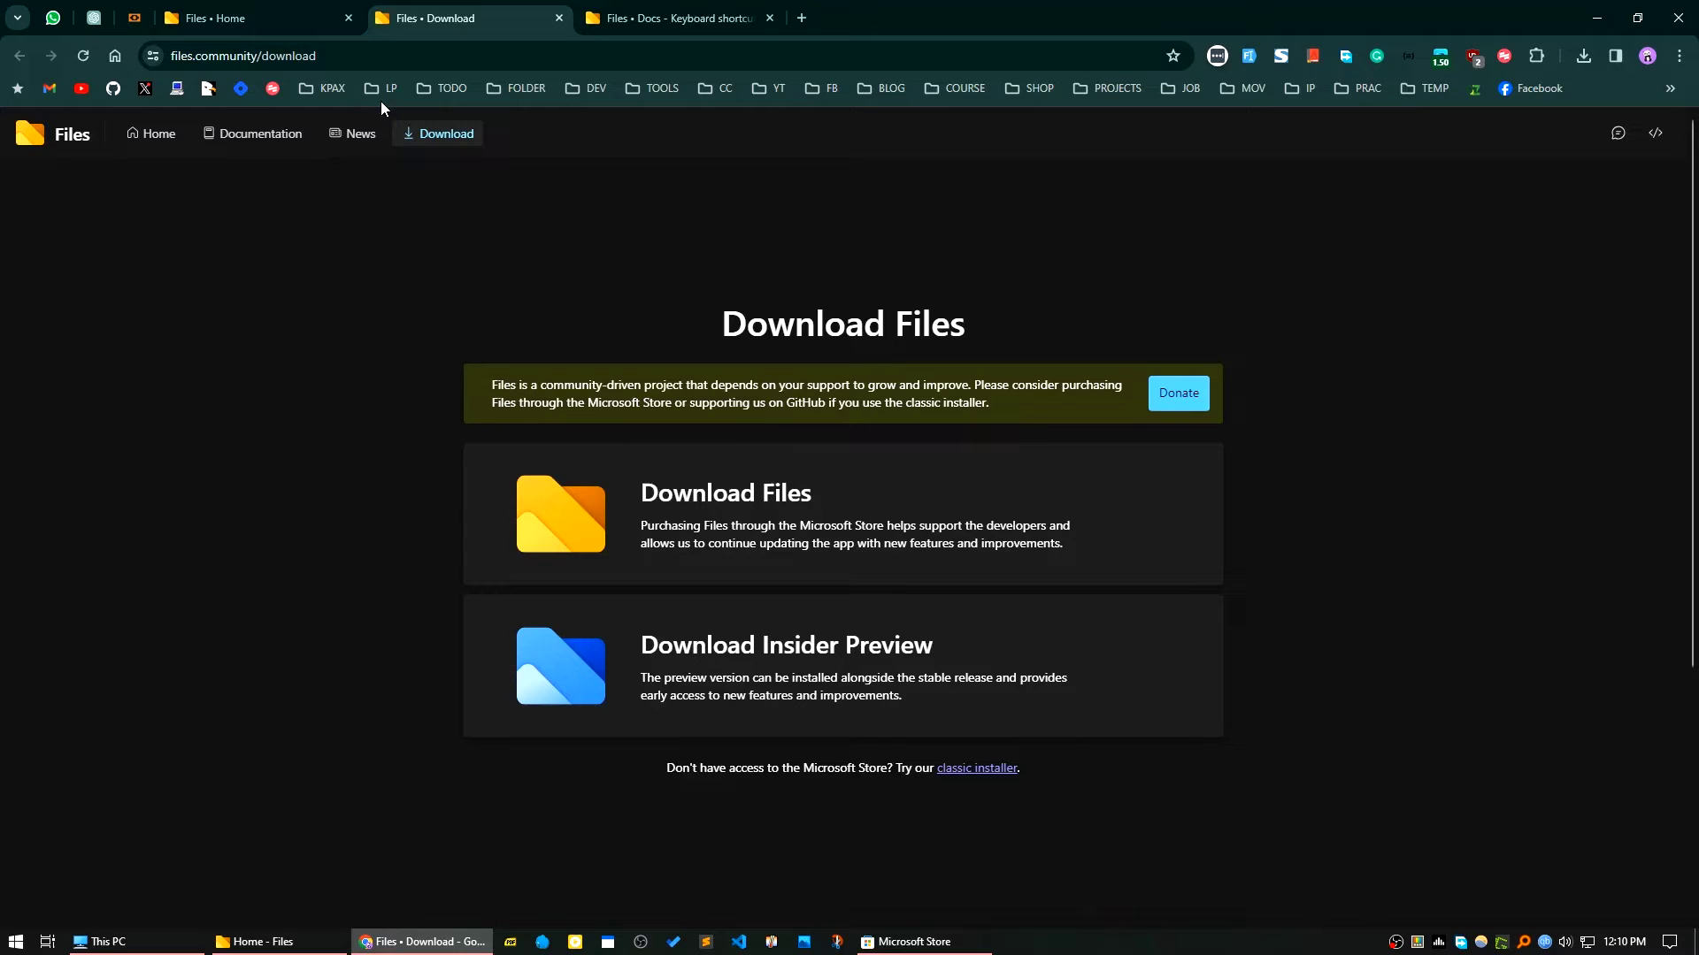
Open the documentation in a new tab, browse Keyboard shortcuts, and return to Files.
{"action": "middle_click", "coordinate": [232, 142]}
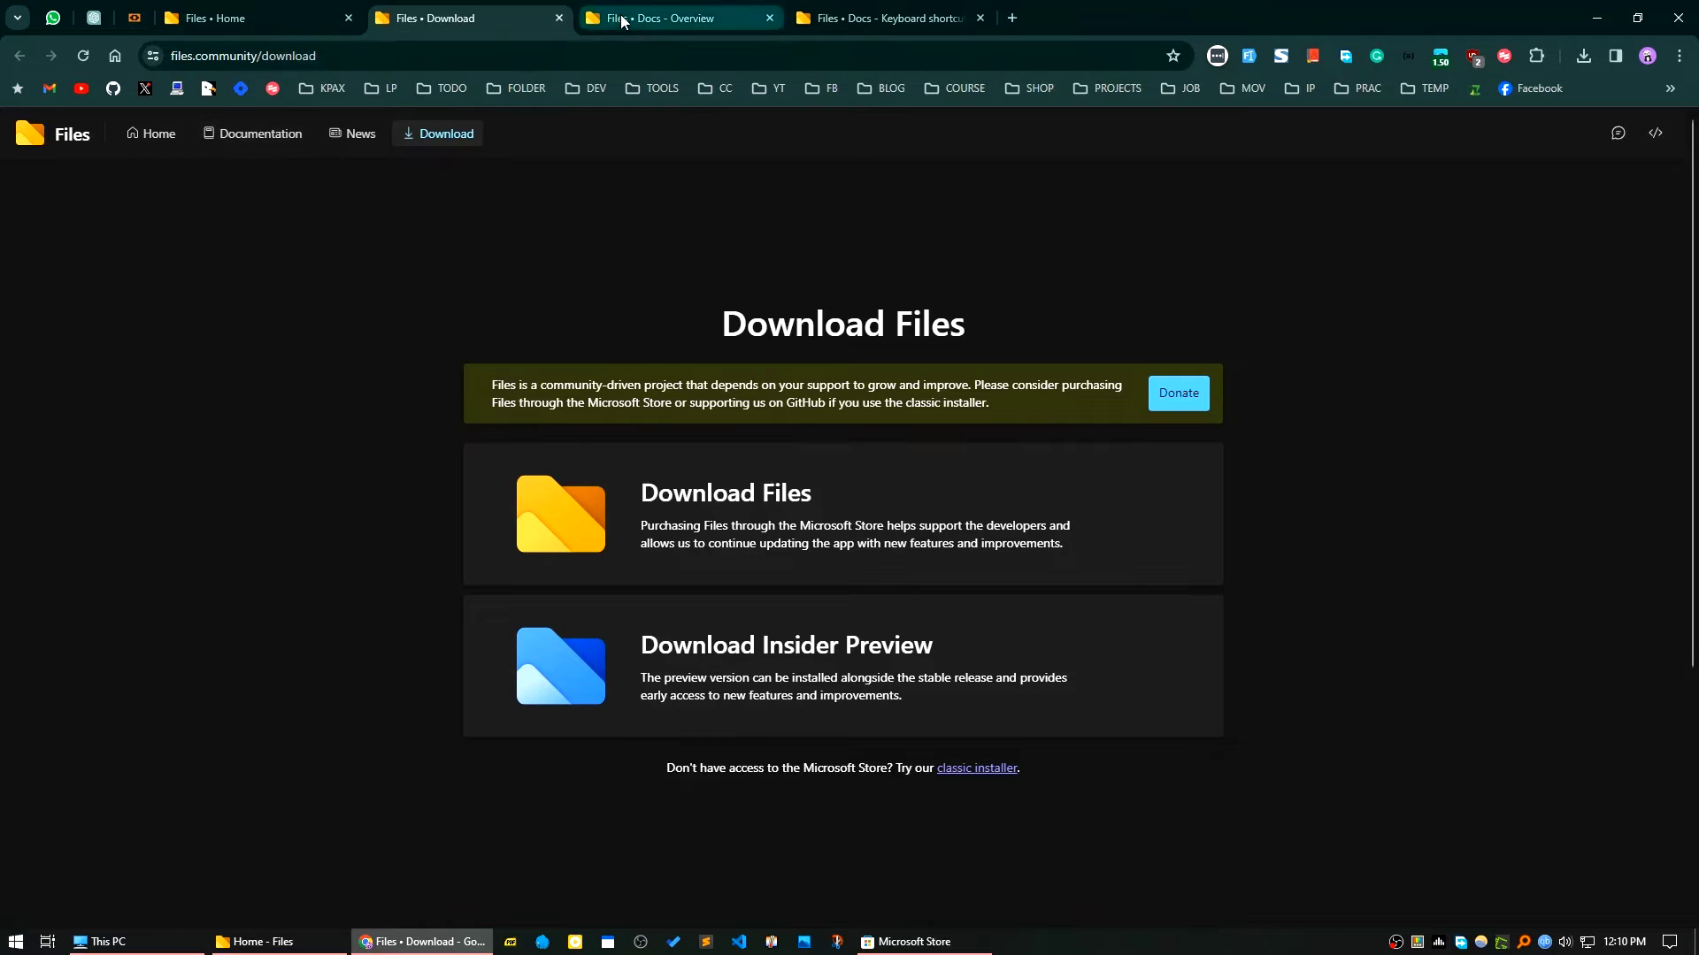
{"action": "left_click", "coordinate": [621, 19]}
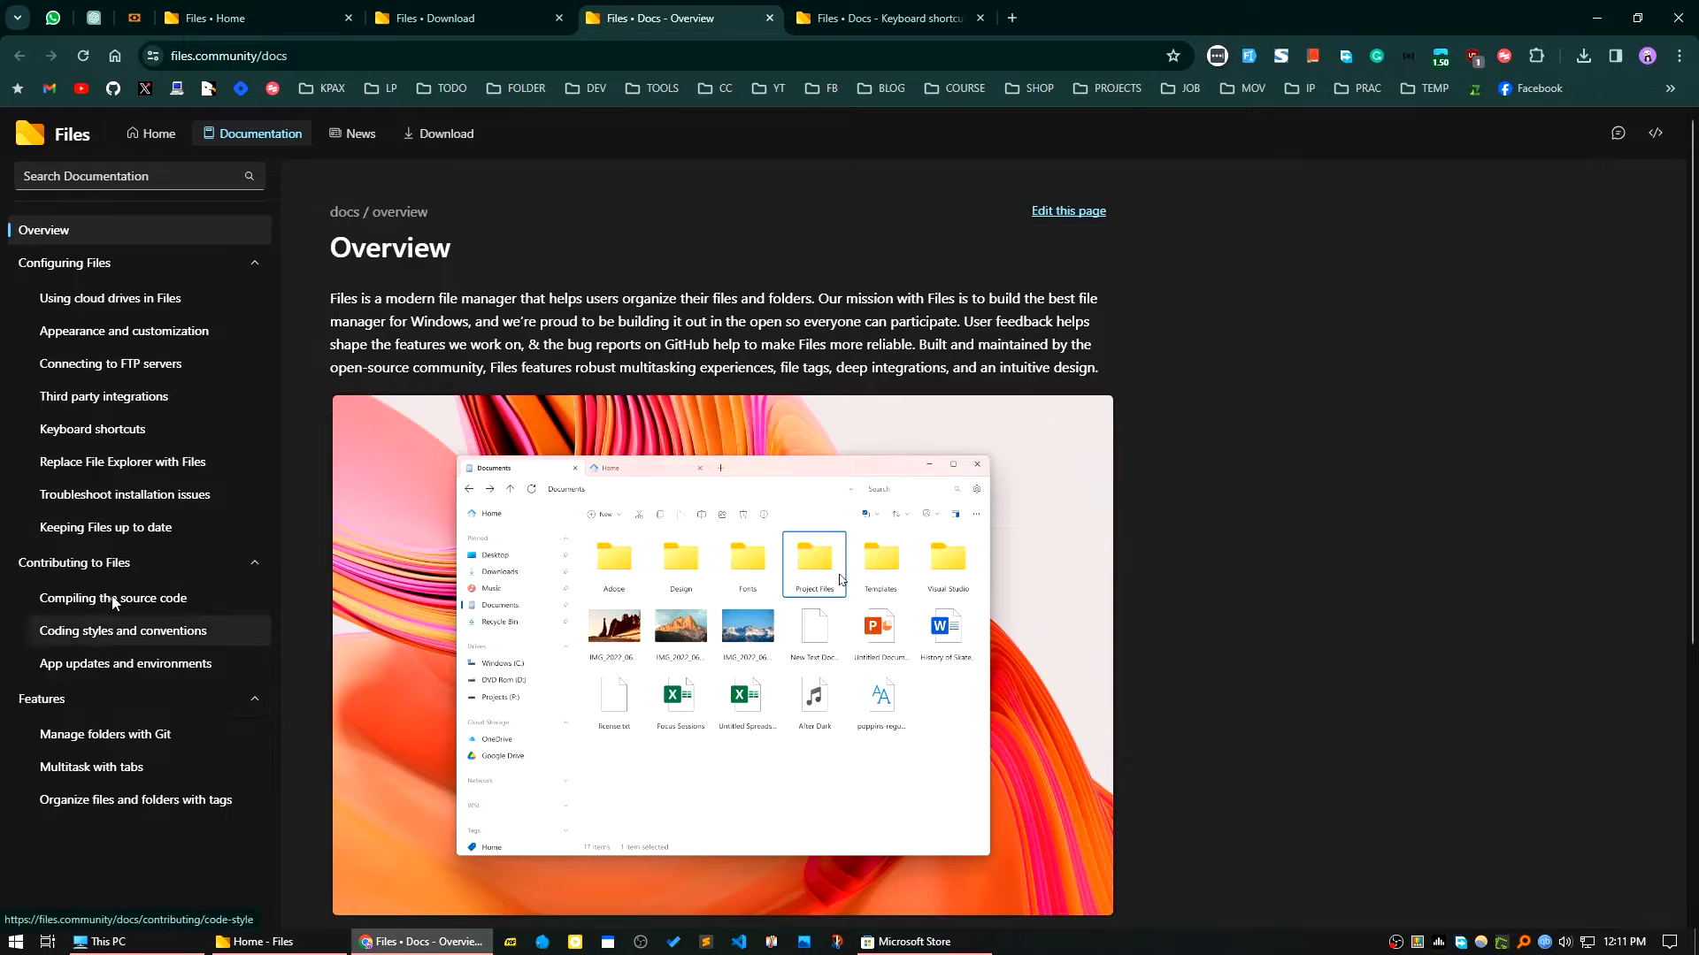
{"action": "left_click", "coordinate": [168, 427]}
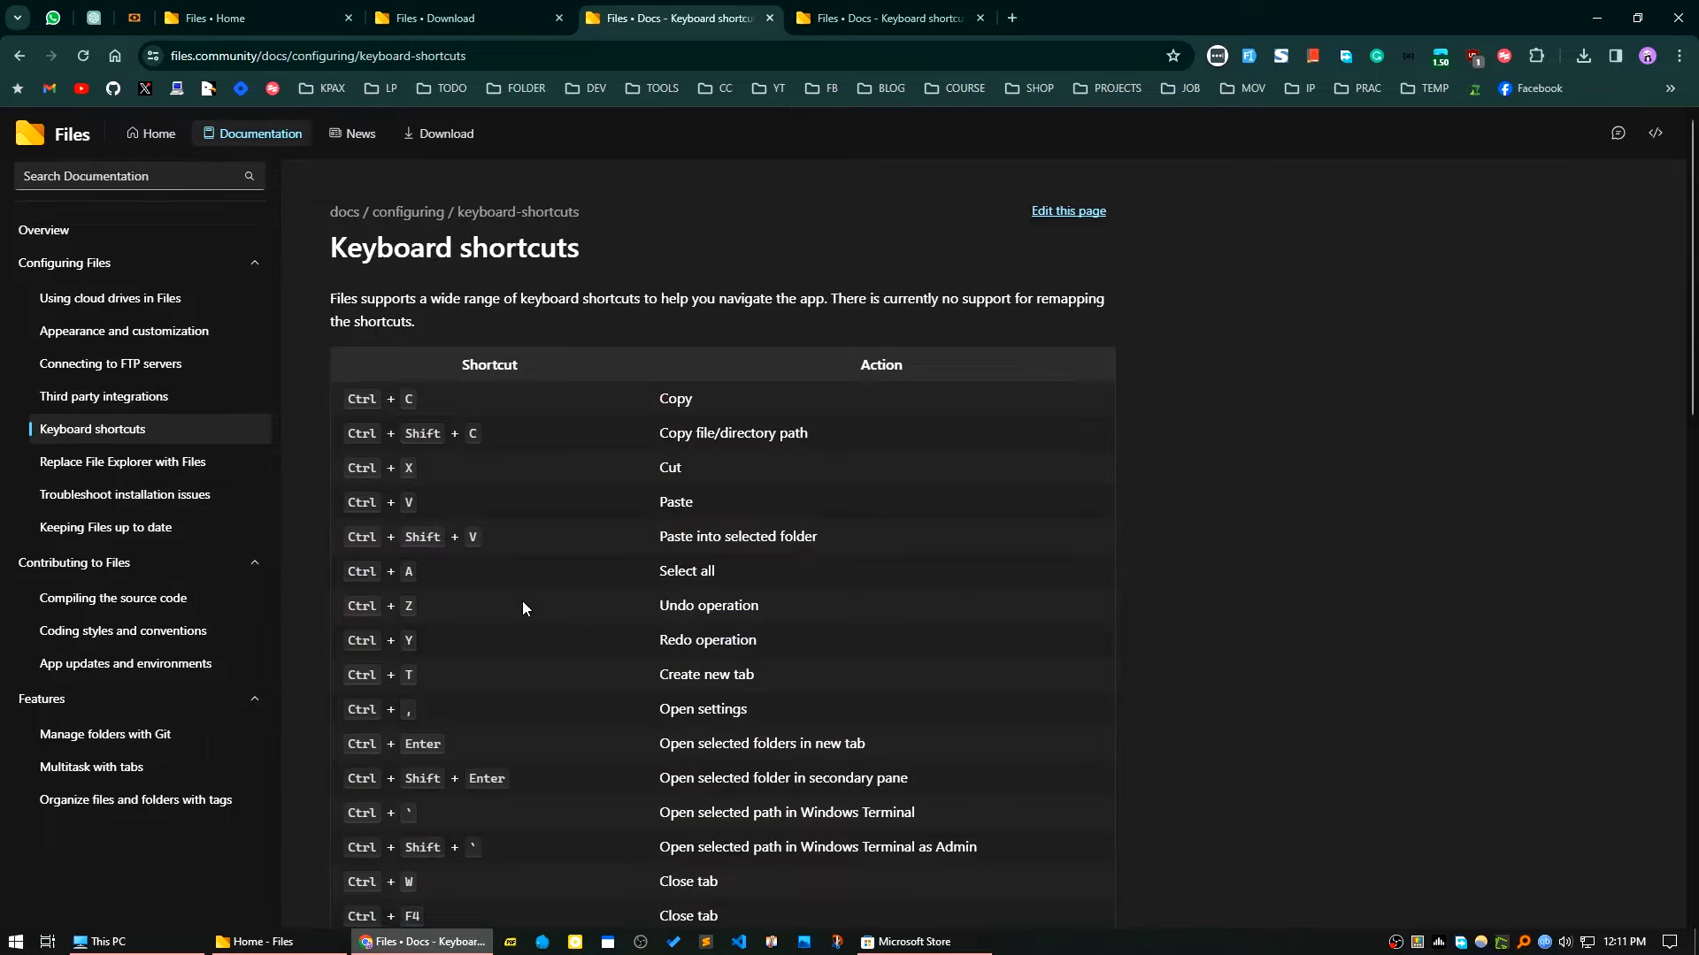
{"action": "scroll", "coordinate": [522, 601], "scroll_direction": "down", "scroll_amount": 5}
{"action": "scroll", "coordinate": [513, 607], "scroll_direction": "down", "scroll_amount": 6}
{"action": "scroll", "coordinate": [479, 609], "scroll_direction": "up", "scroll_amount": 6}
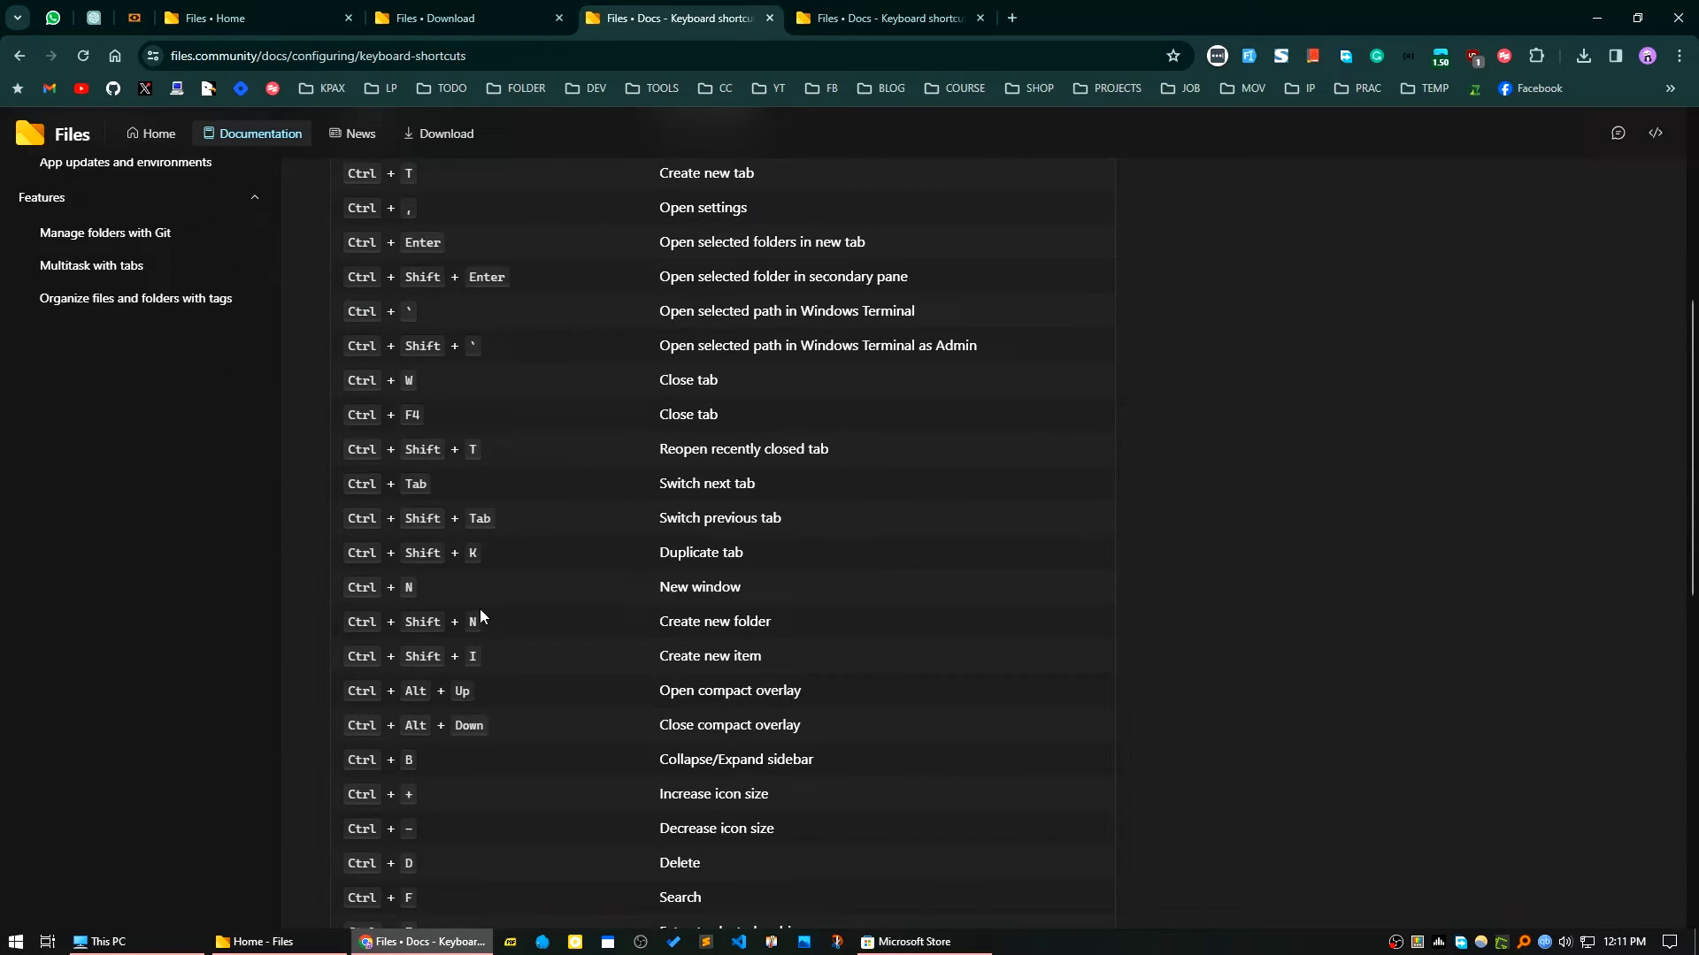
{"action": "scroll", "coordinate": [466, 658], "scroll_direction": "up", "scroll_amount": 4}
{"action": "left_click", "coordinate": [256, 942]}
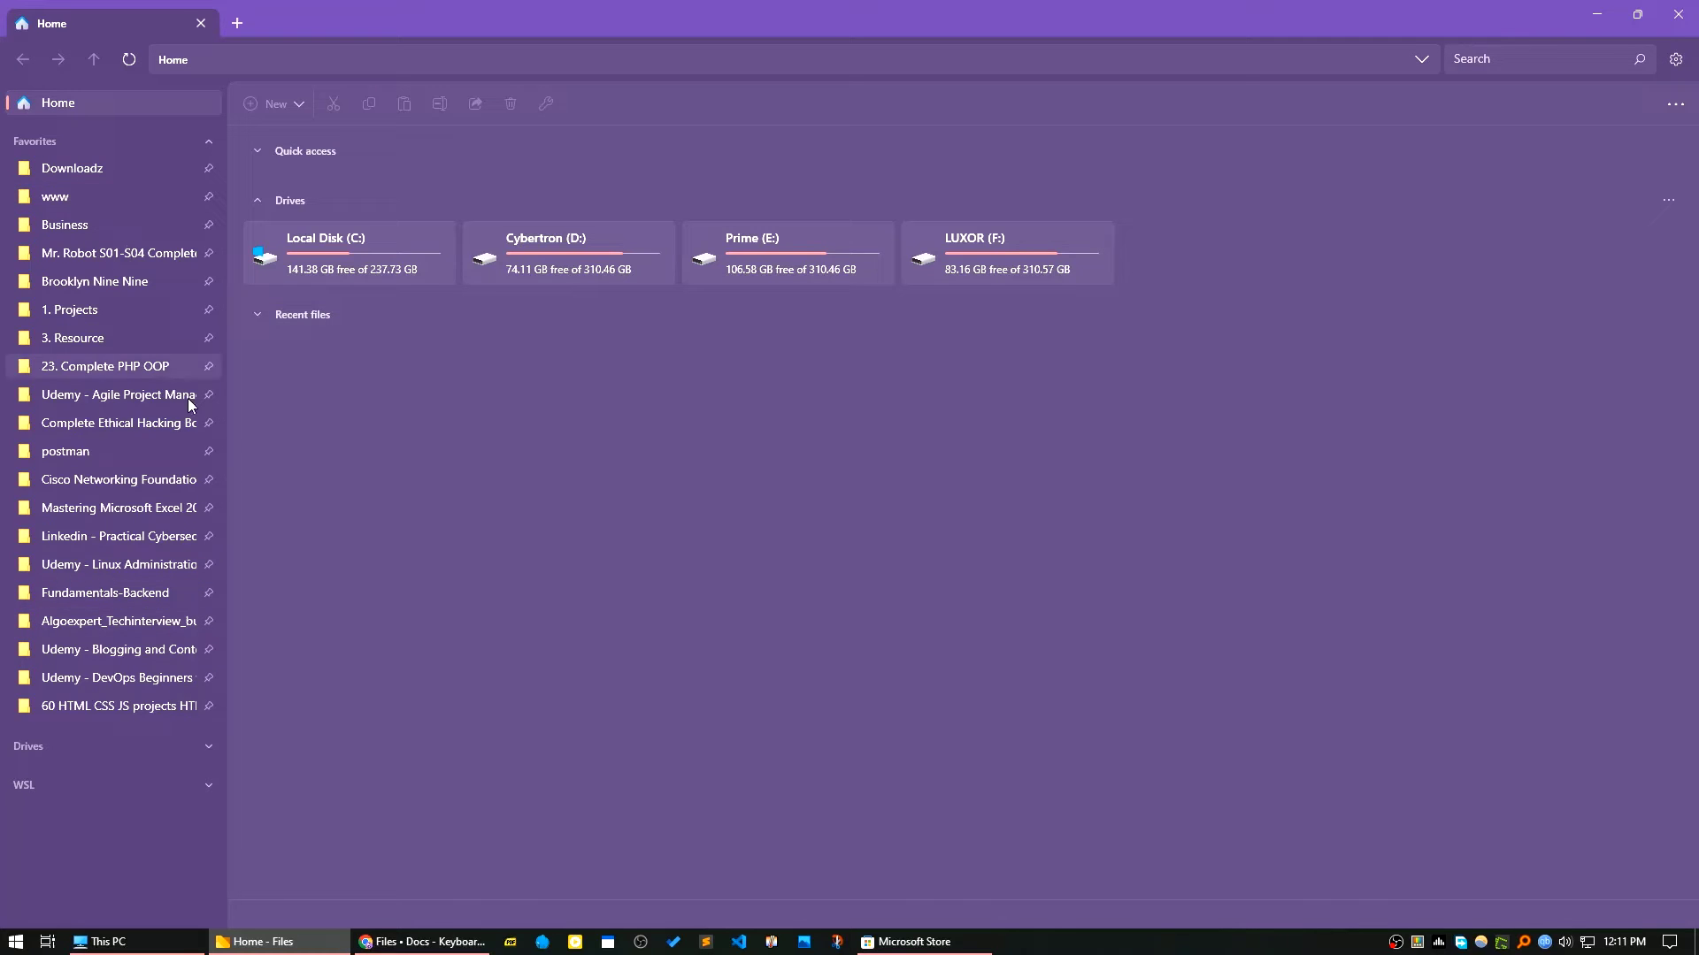
Collapse the Favorites sidebar section and compare it with File Explorer's This PC.
{"action": "left_click", "coordinate": [111, 142]}
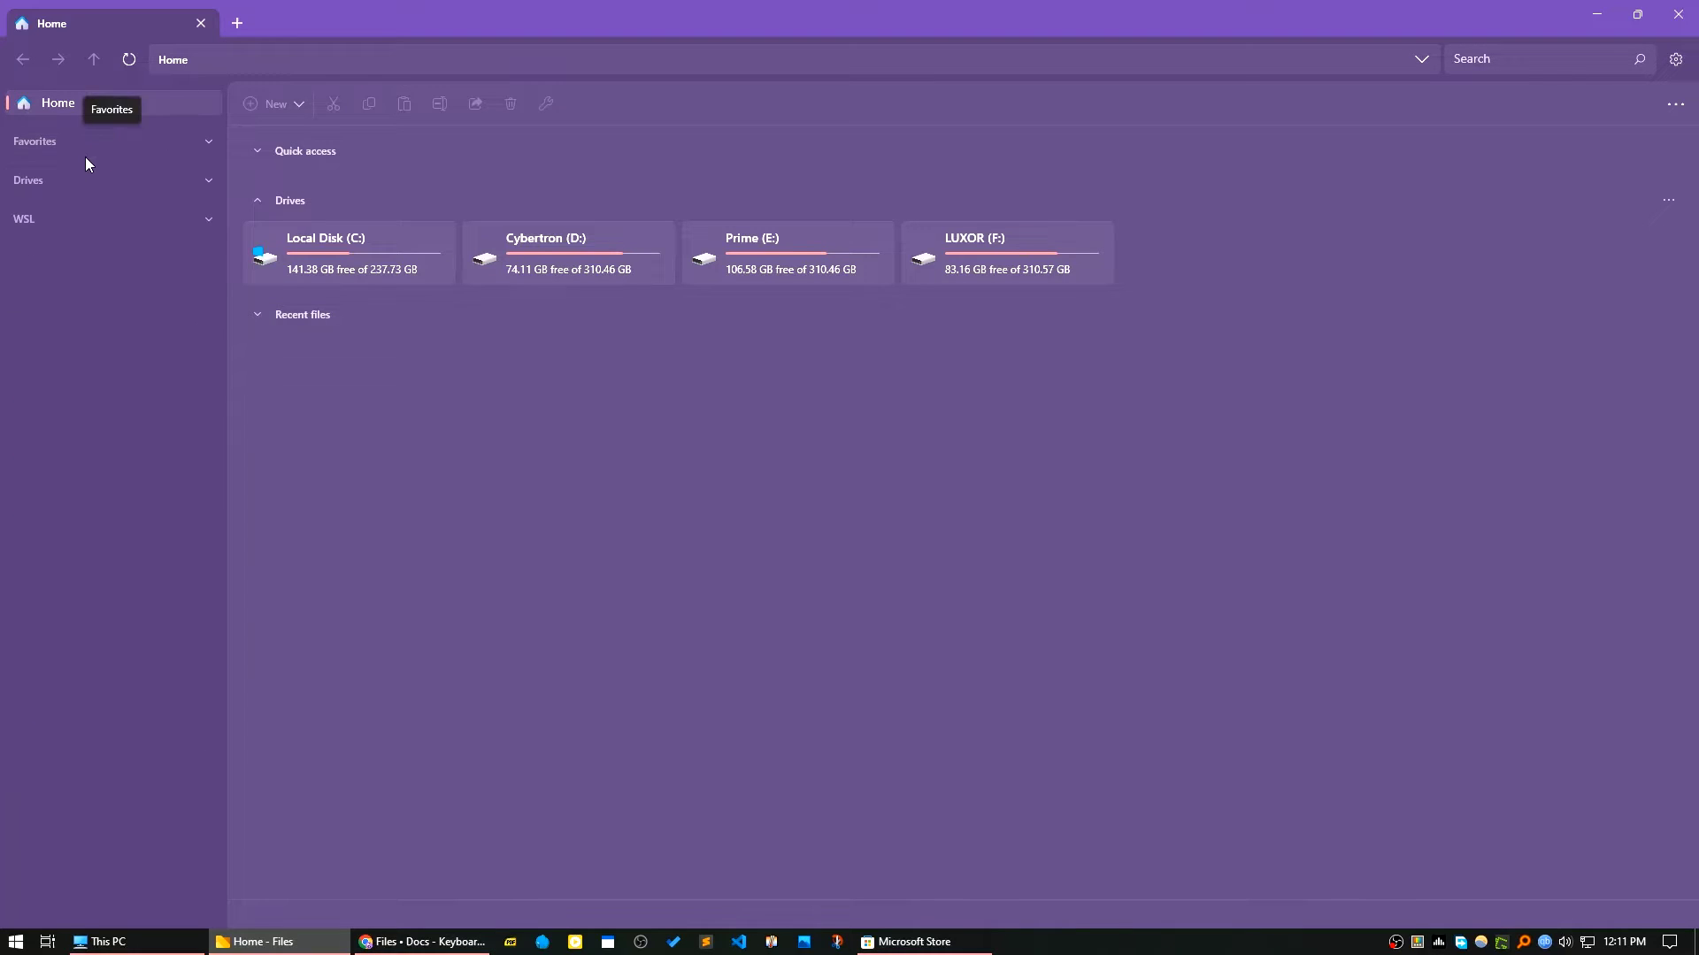
{"action": "left_click", "coordinate": [102, 941]}
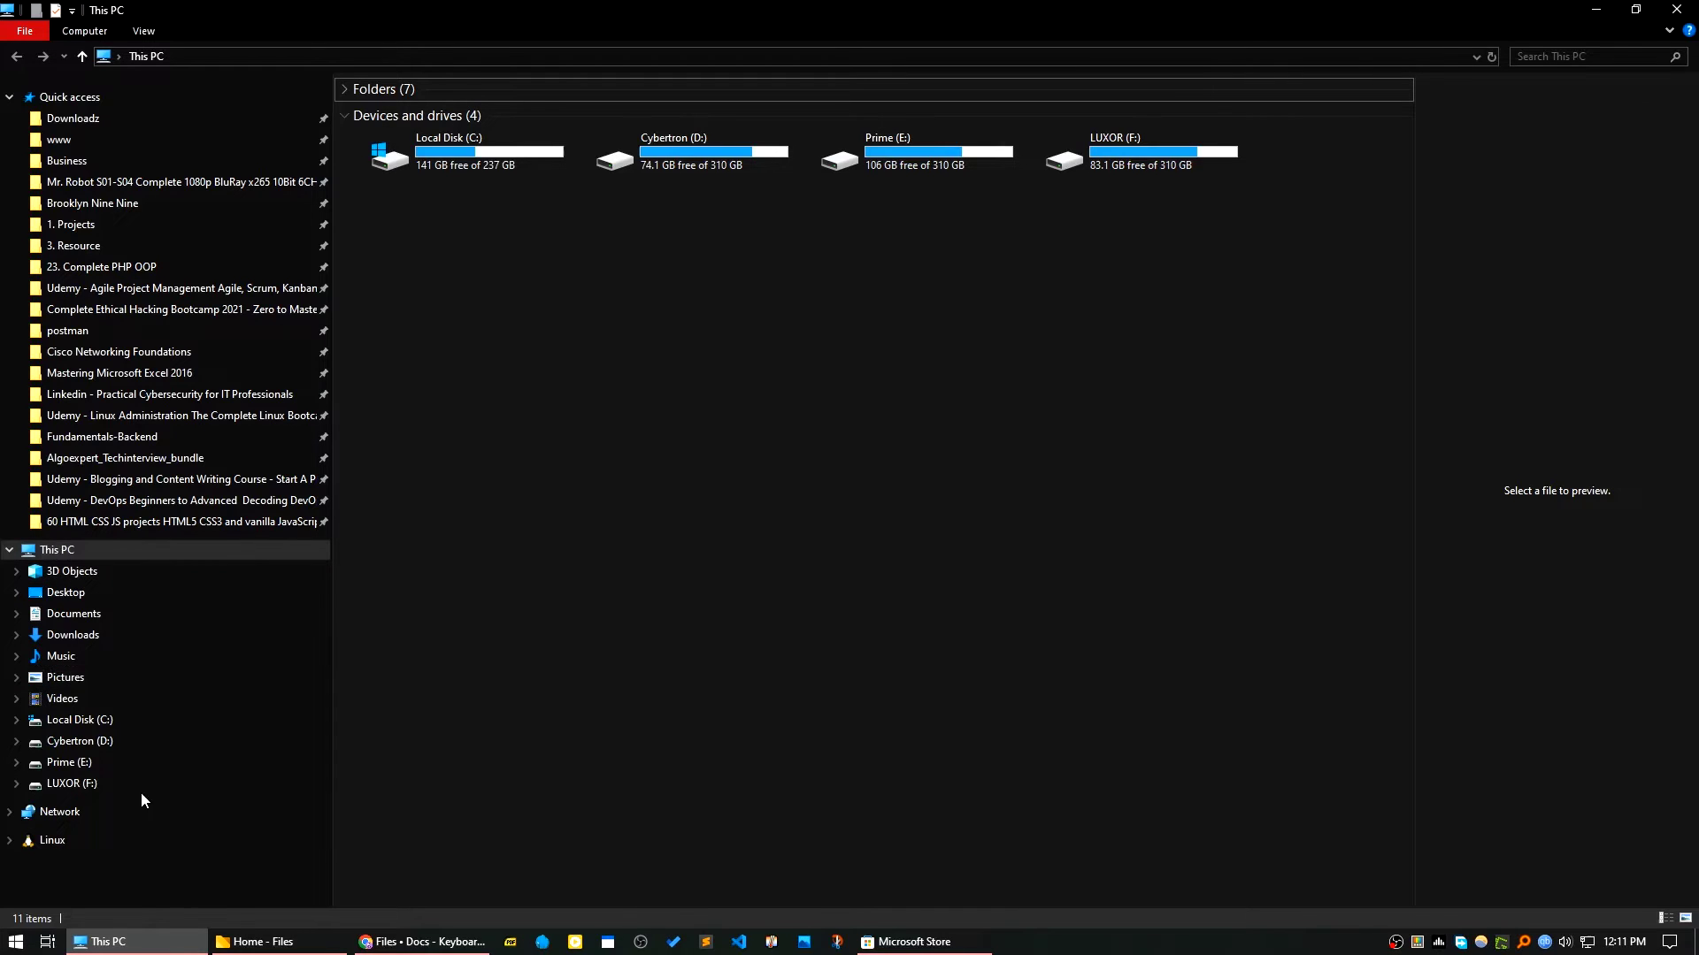
{"action": "left_click", "coordinate": [254, 941]}
Add Libraries, Network Drives and Tags sections to the sidebar.
{"action": "right_click", "coordinate": [94, 325]}
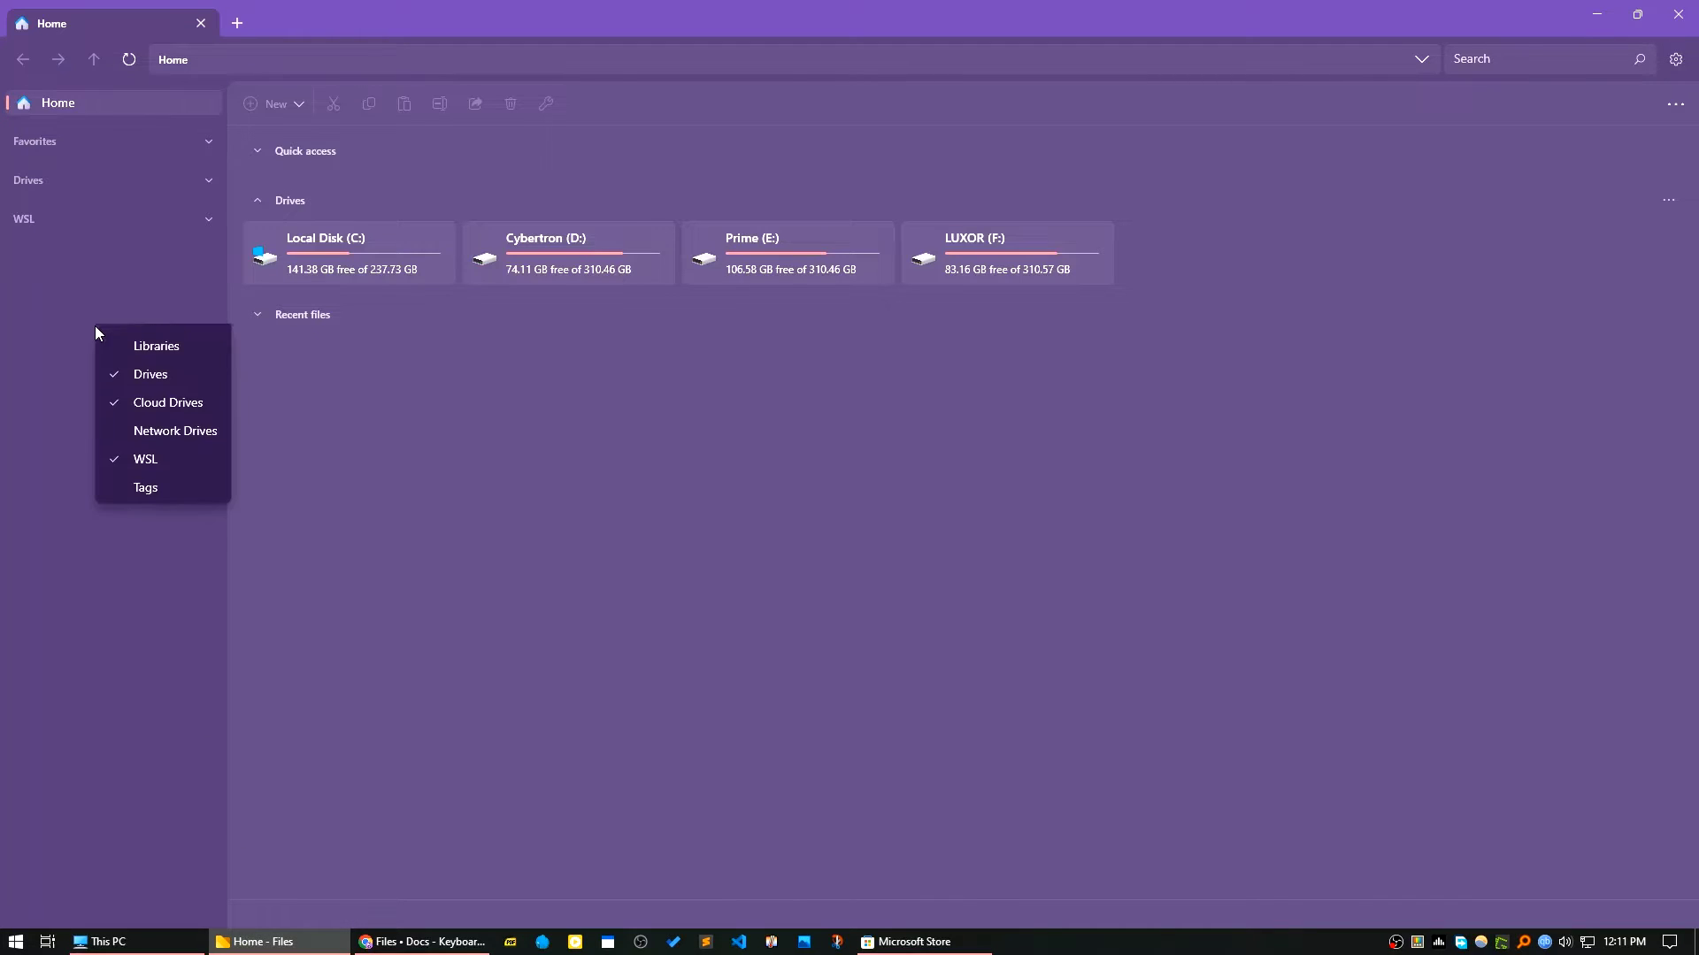
{"action": "left_click", "coordinate": [124, 366]}
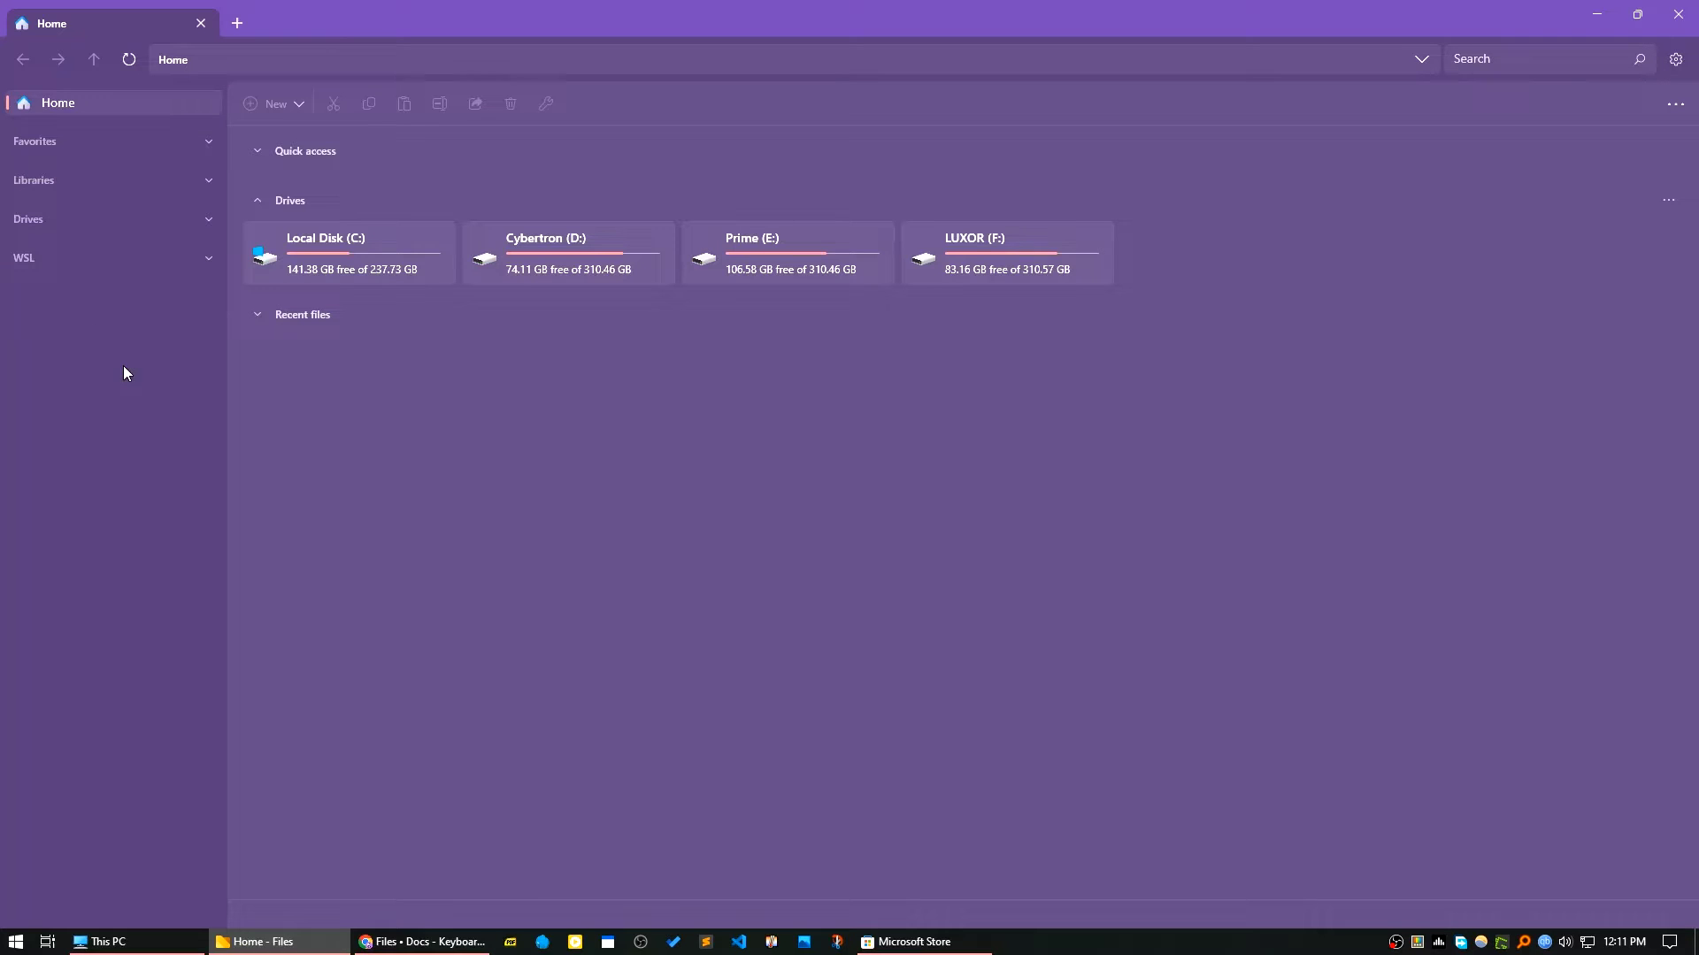
{"action": "right_click", "coordinate": [97, 376]}
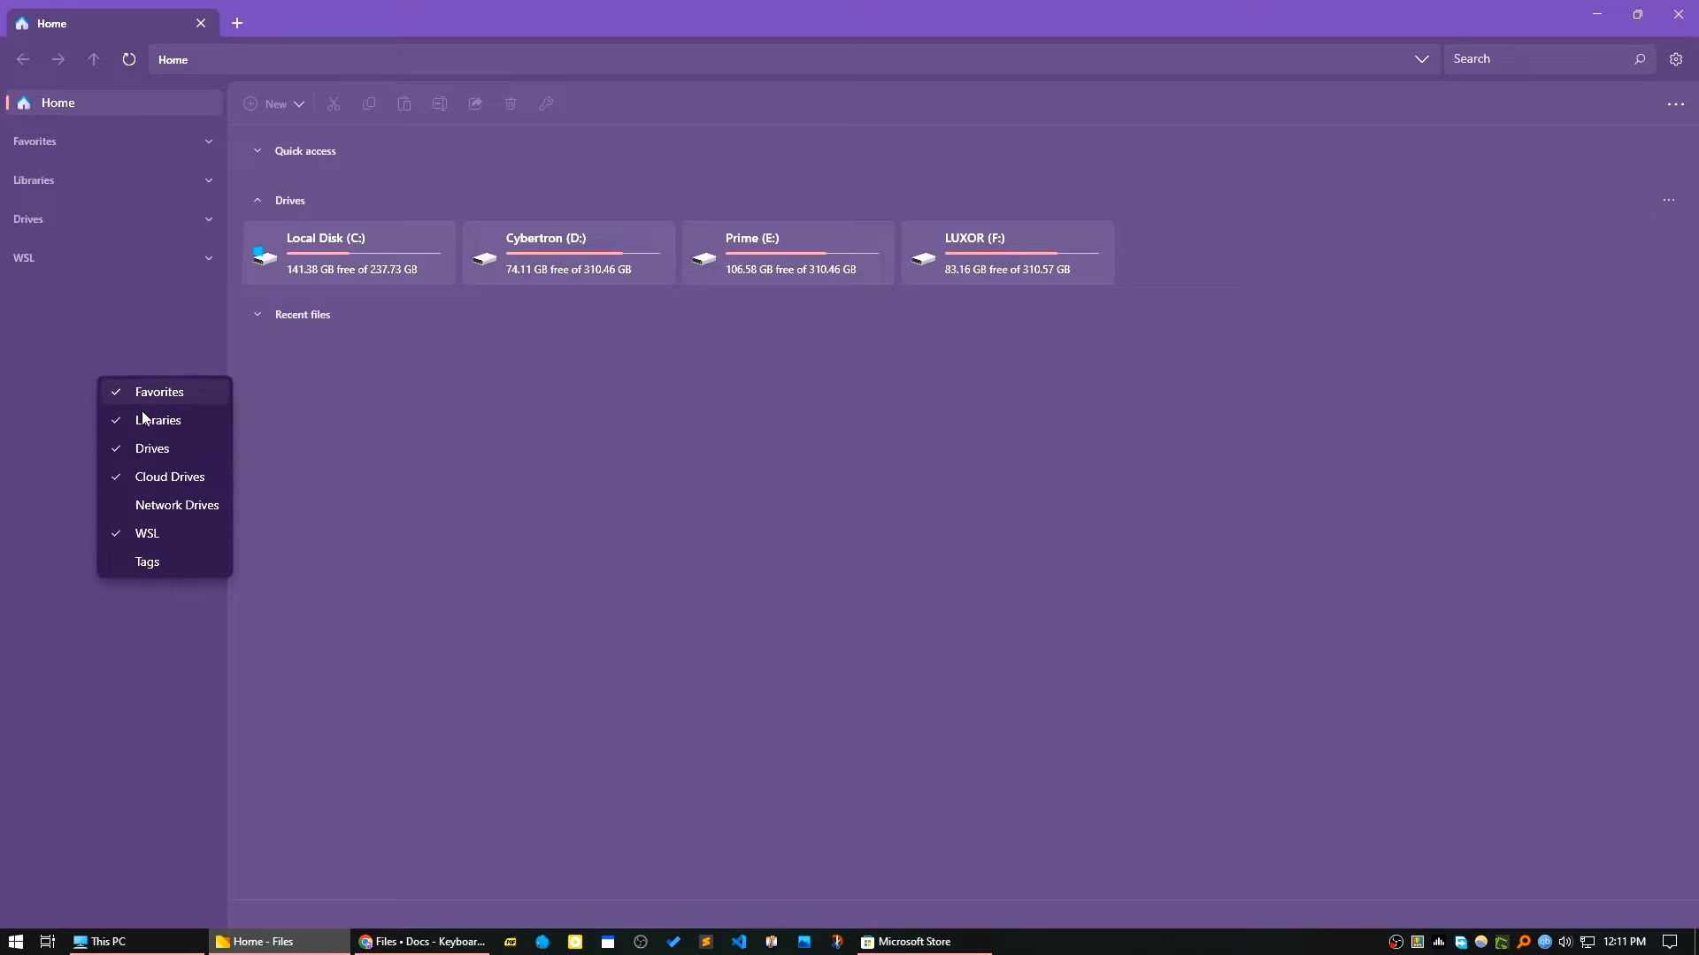
{"action": "left_click", "coordinate": [159, 504]}
{"action": "right_click", "coordinate": [76, 428]}
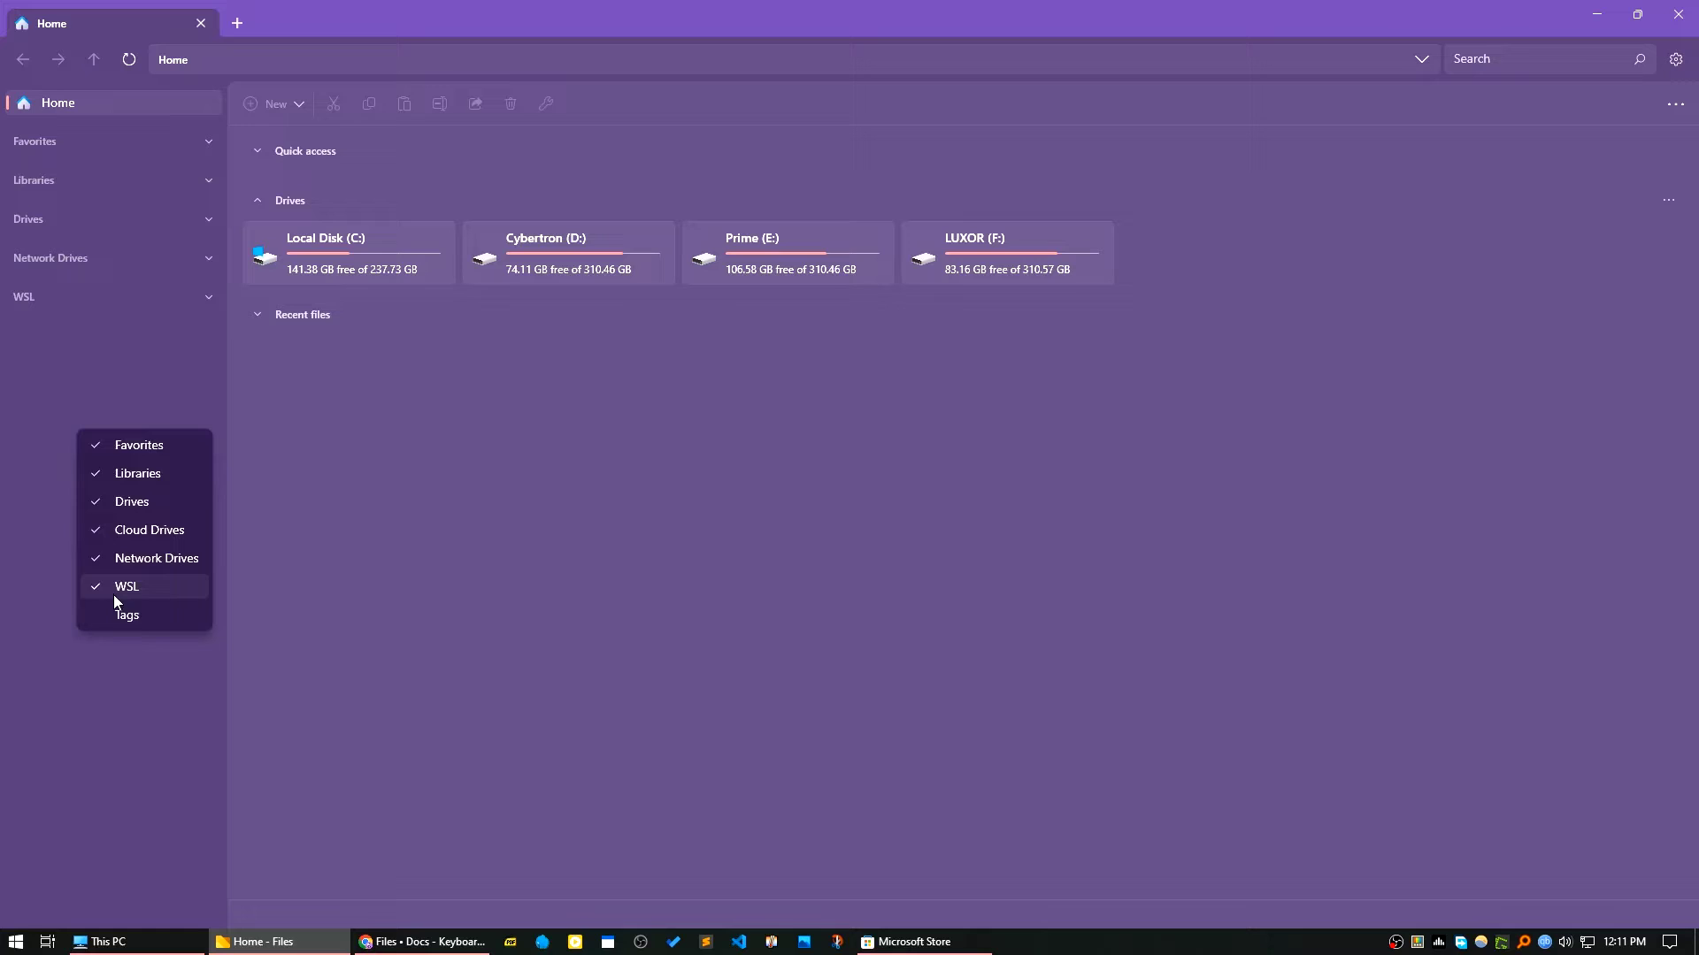
{"action": "left_click", "coordinate": [113, 614]}
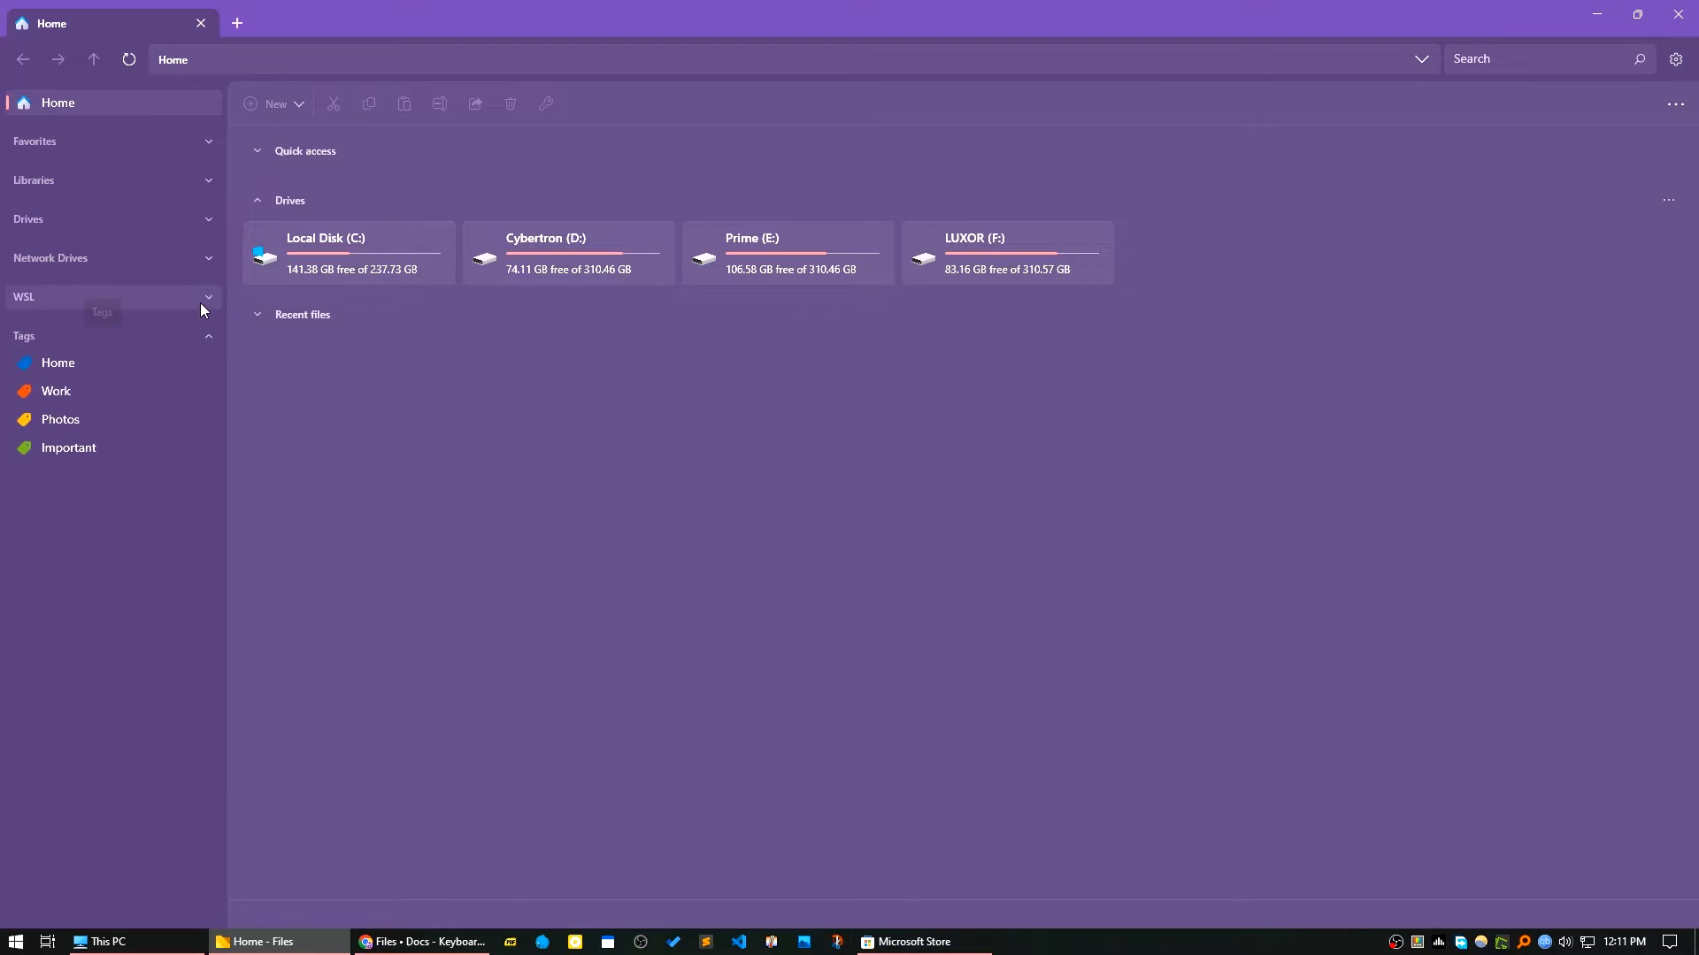
Expand Network Drives and Drives, leaving Favorites and Libraries collapsed.
{"action": "left_click", "coordinate": [183, 260]}
{"action": "left_click", "coordinate": [154, 217]}
{"action": "left_click", "coordinate": [142, 180]}
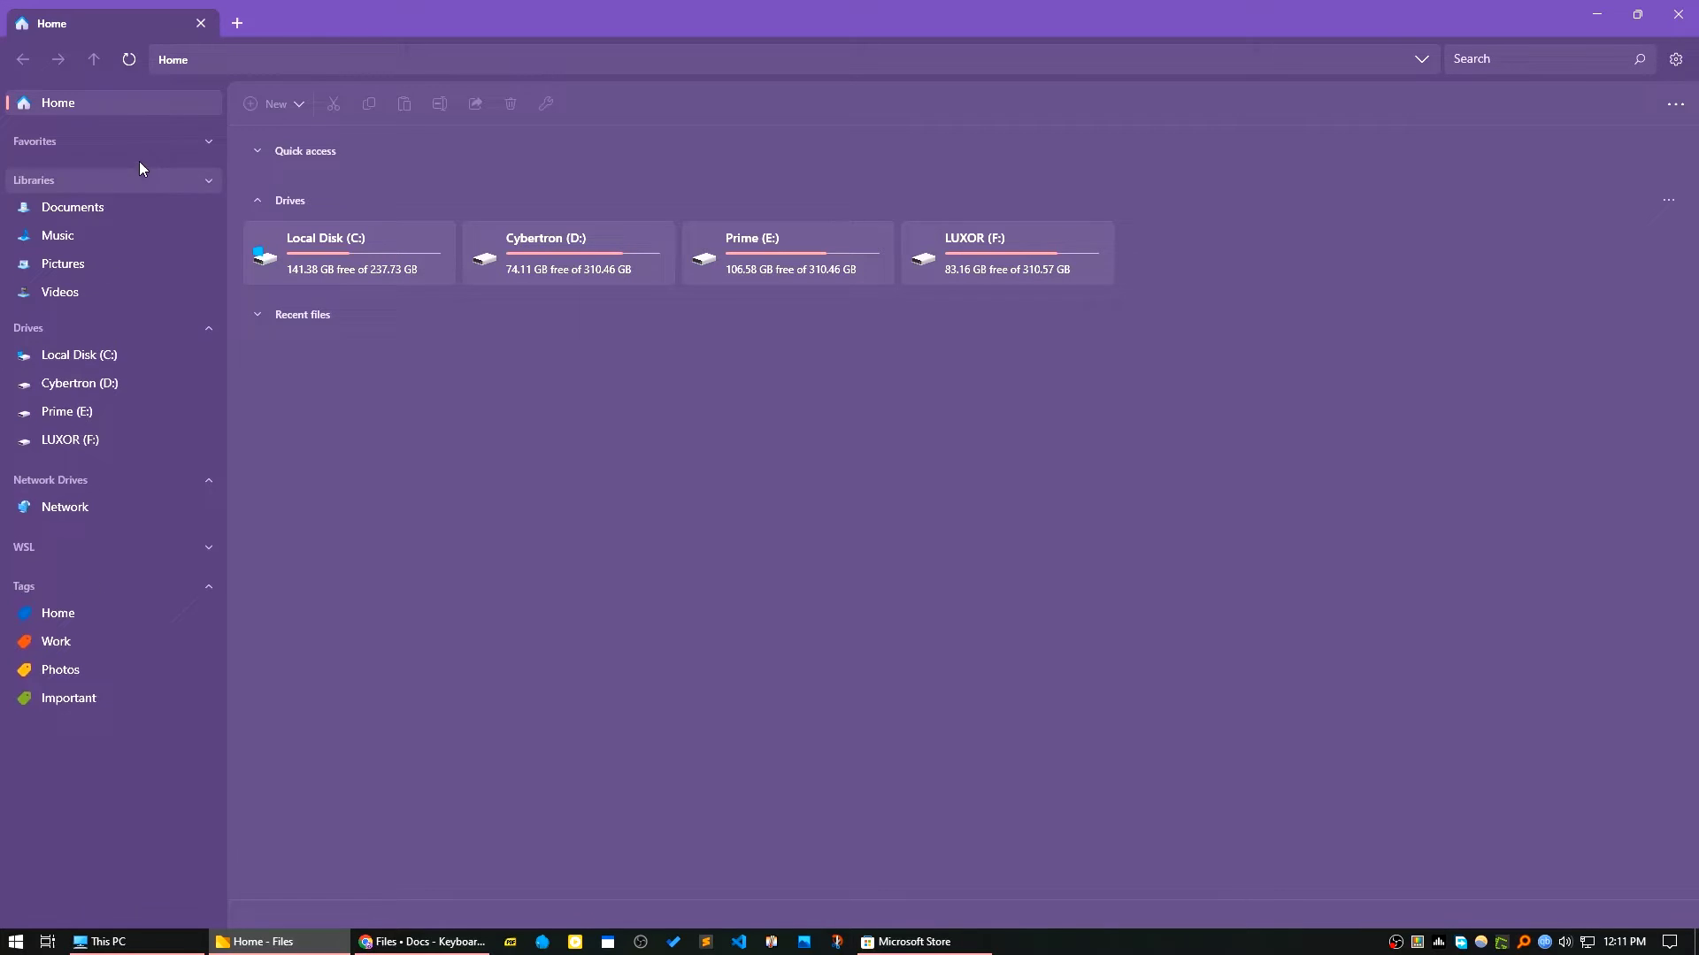
{"action": "left_click", "coordinate": [140, 145]}
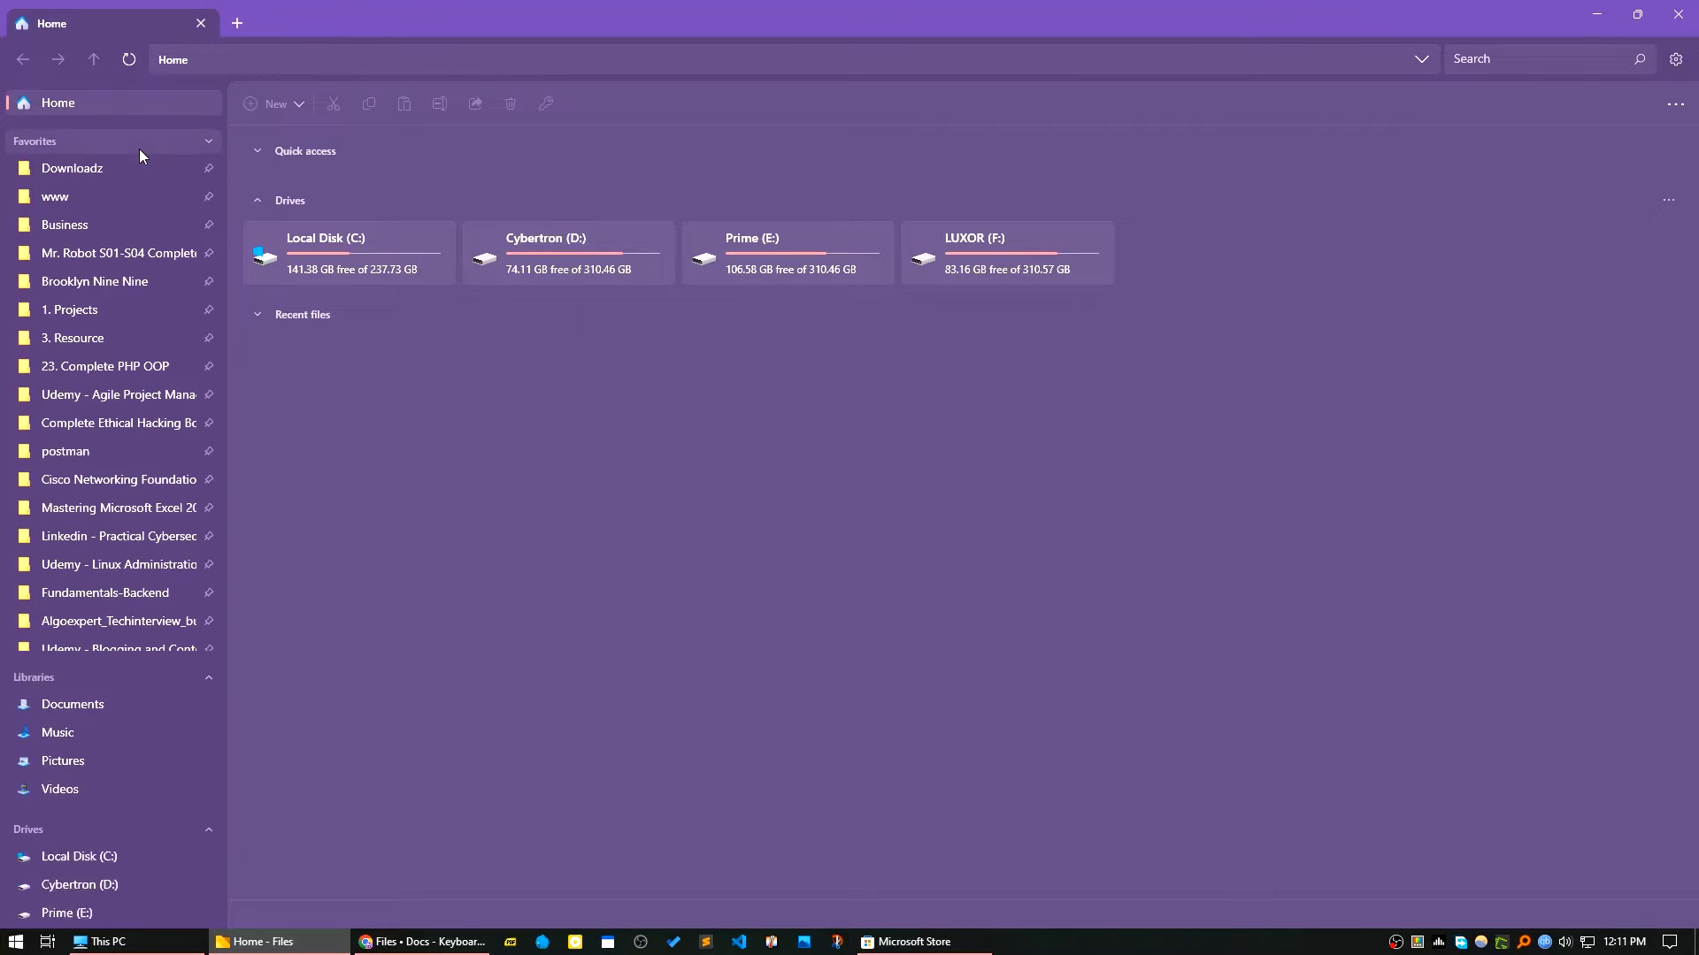
{"action": "left_click", "coordinate": [94, 139]}
{"action": "left_click", "coordinate": [89, 179]}
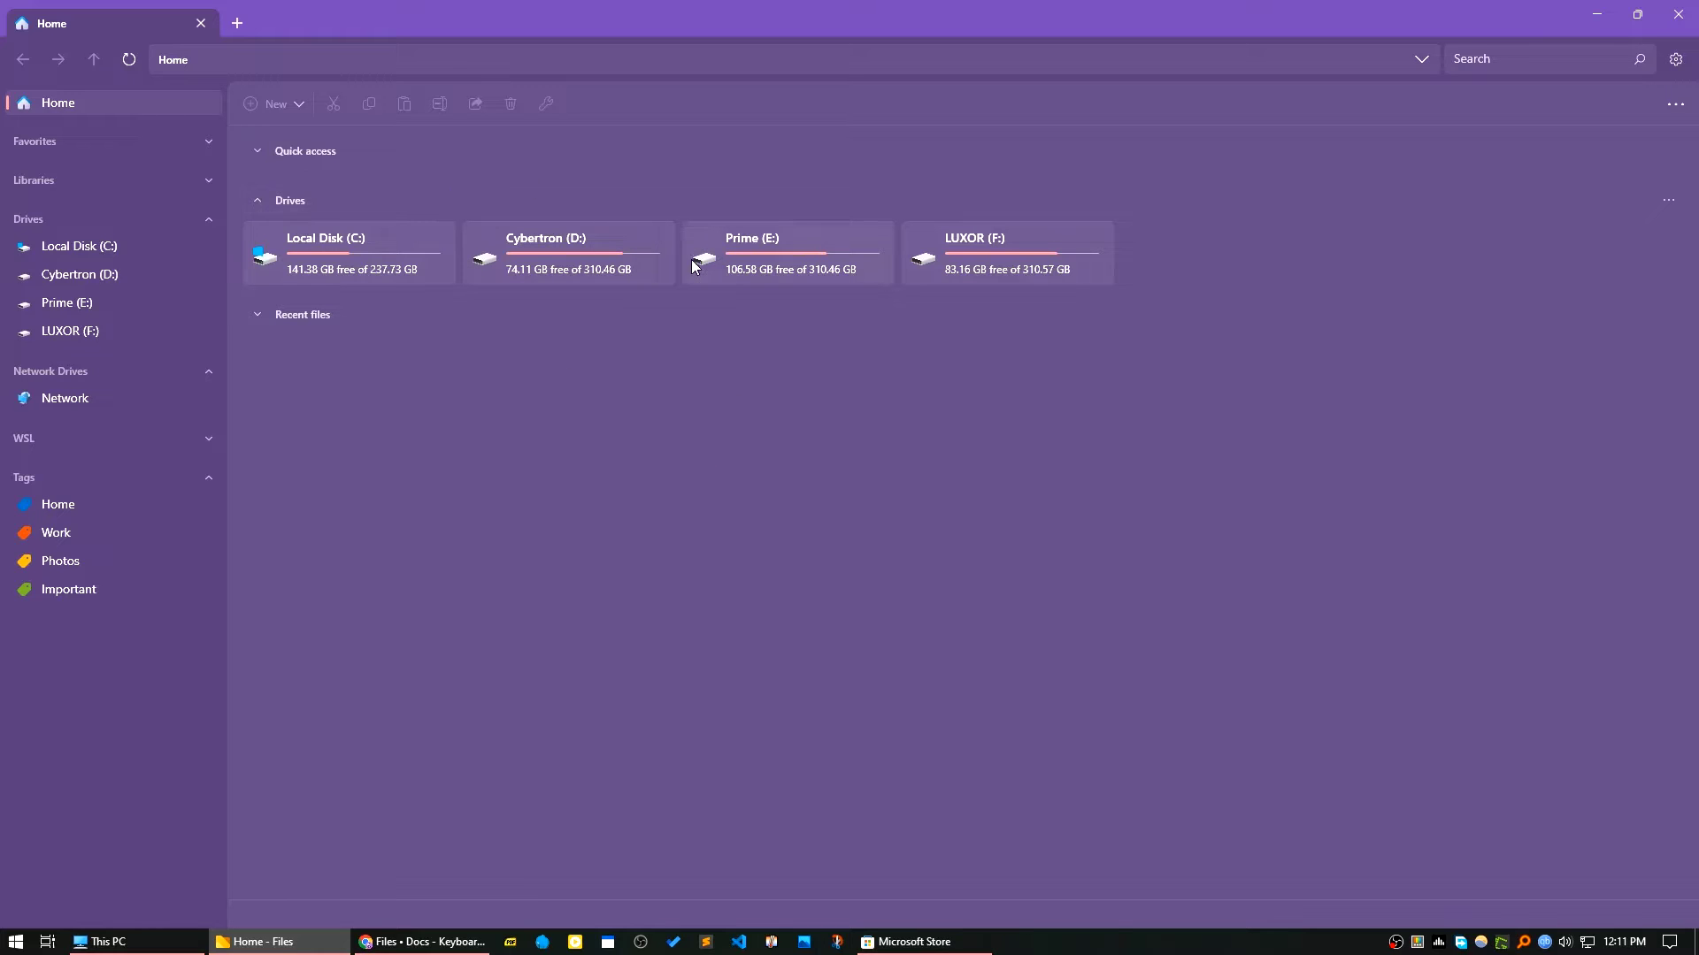
Compare with File Explorer, then open a second Home tab in Files.
{"action": "left_click", "coordinate": [177, 943]}
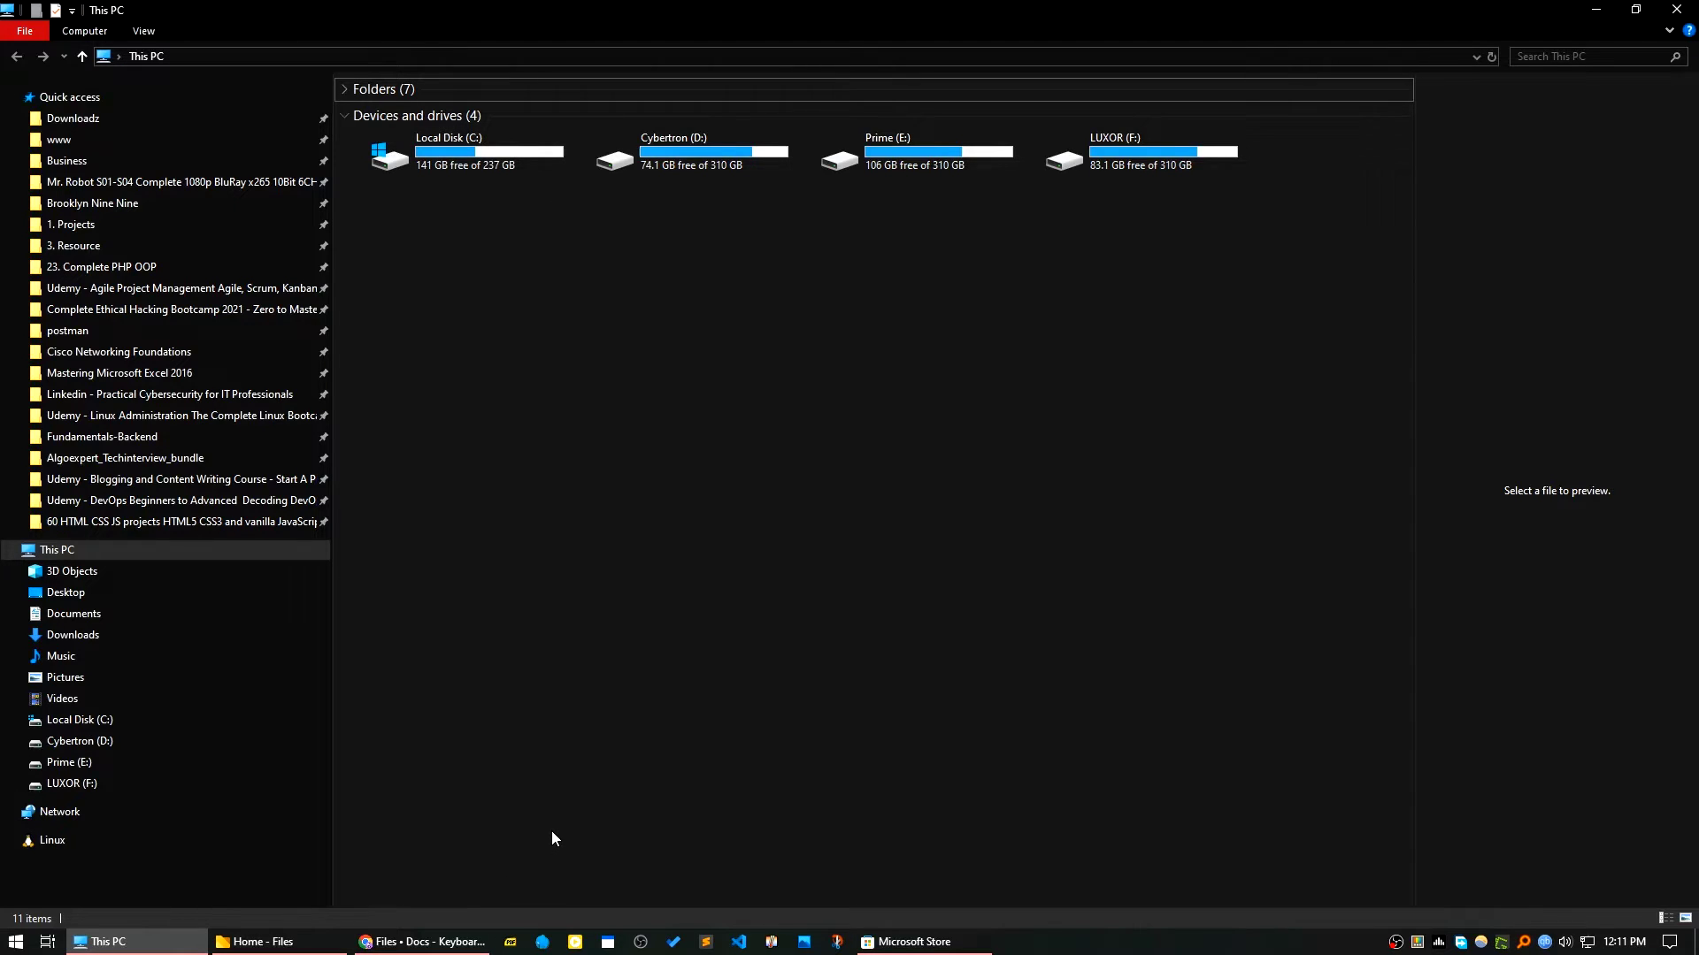
{"action": "mouse_move", "coordinate": [166, 319]}
{"action": "left_click", "coordinate": [257, 941]}
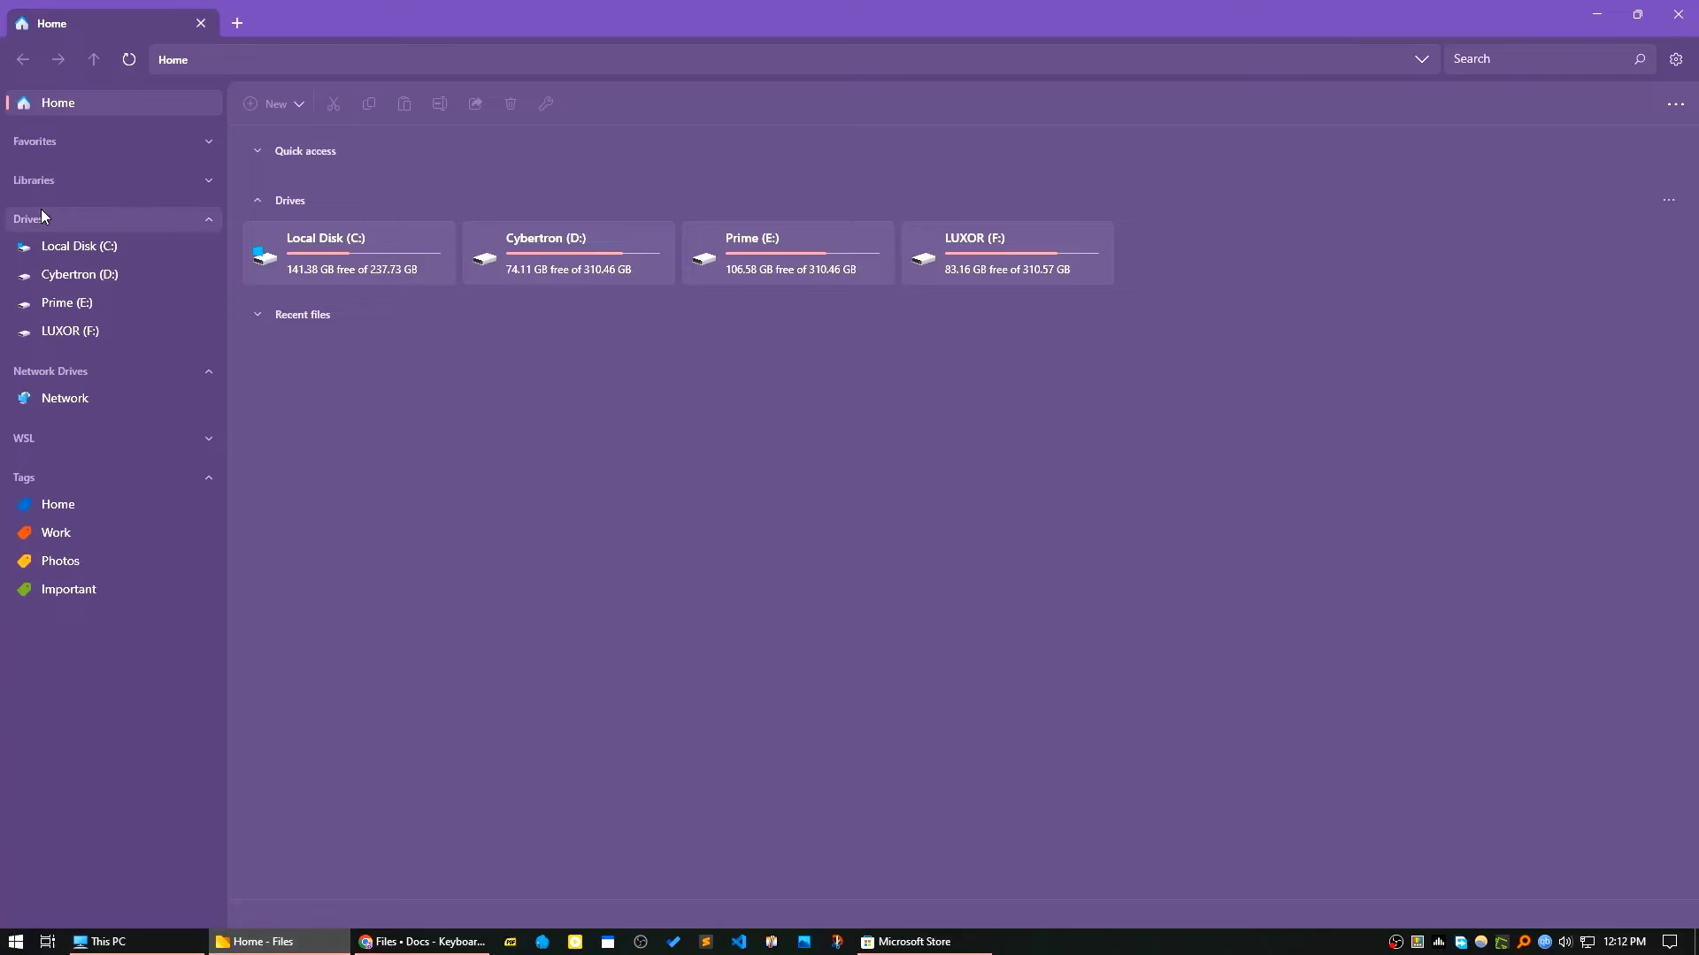
{"action": "left_click", "coordinate": [241, 23]}
Open a third Home tab and load the Prime (E:) drive in it.
{"action": "left_click", "coordinate": [447, 24]}
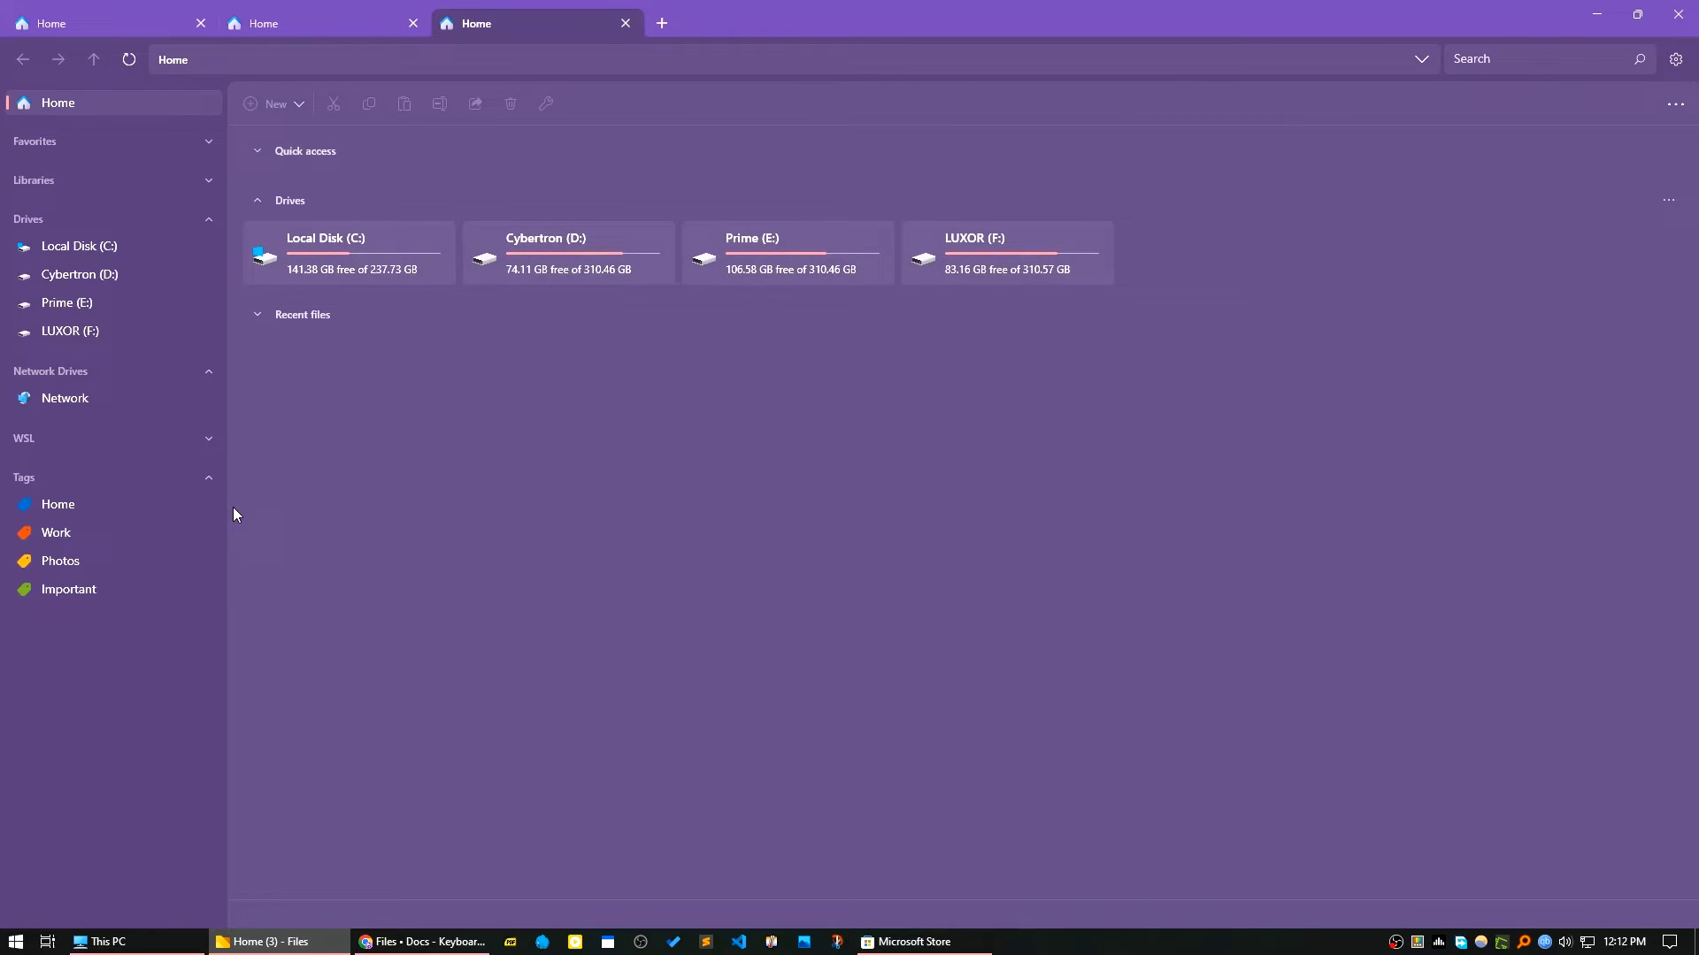
{"action": "left_click", "coordinate": [1680, 108]}
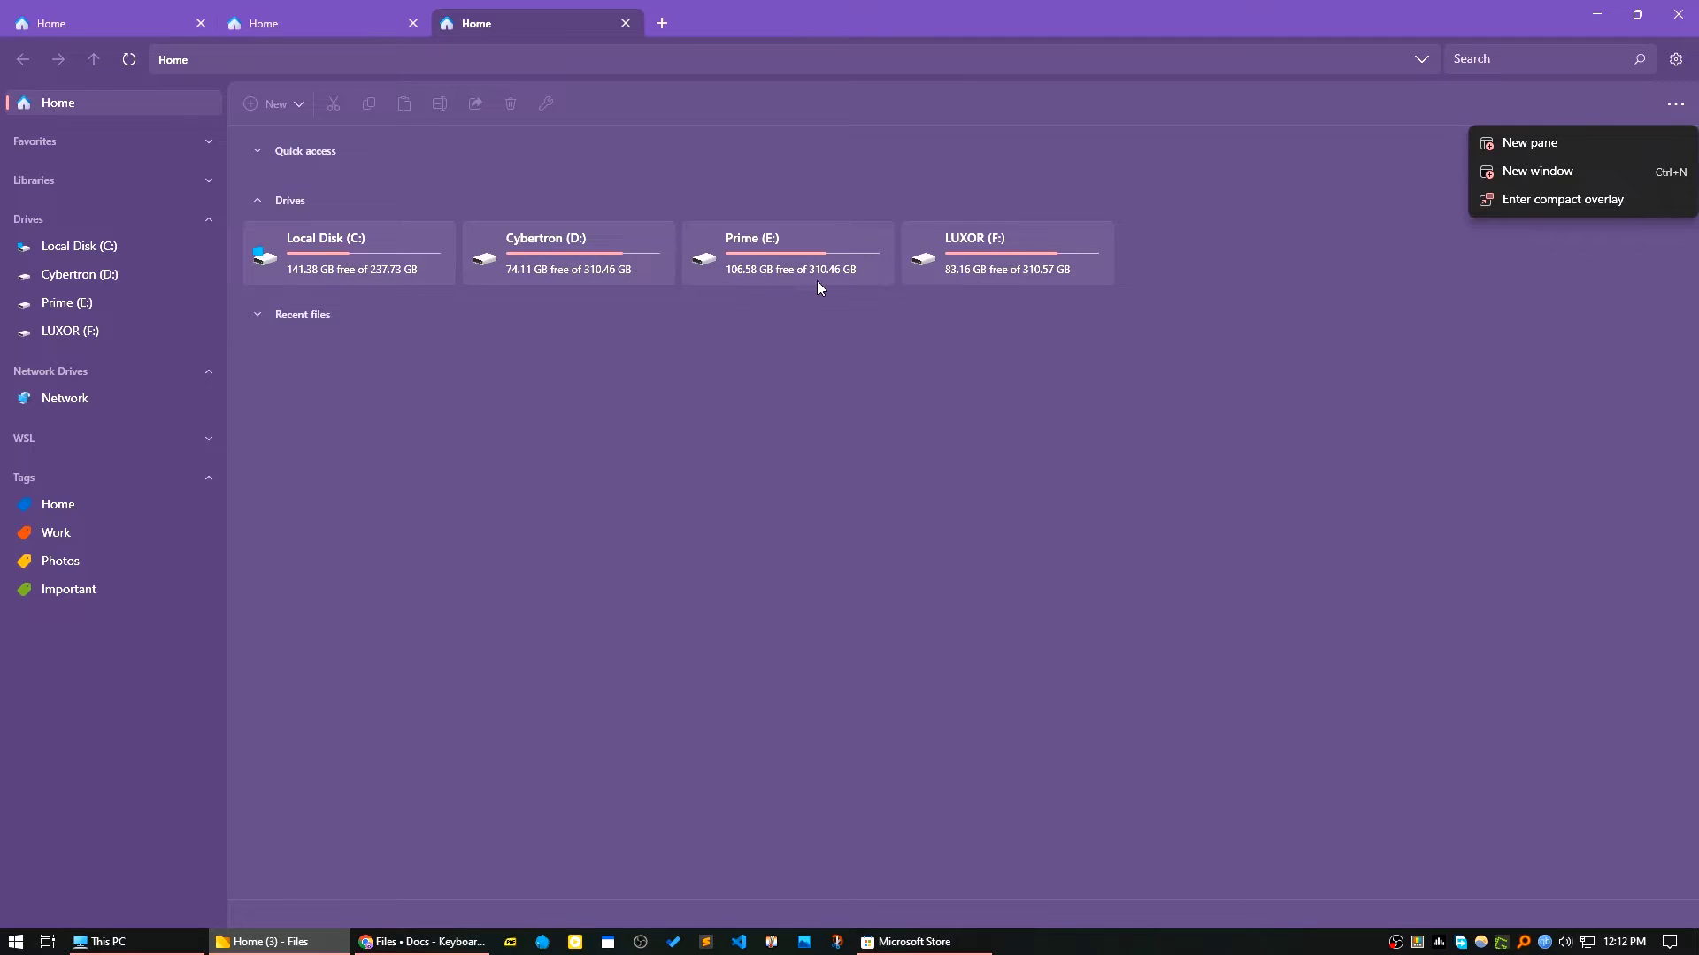
{"action": "left_click", "coordinate": [802, 258]}
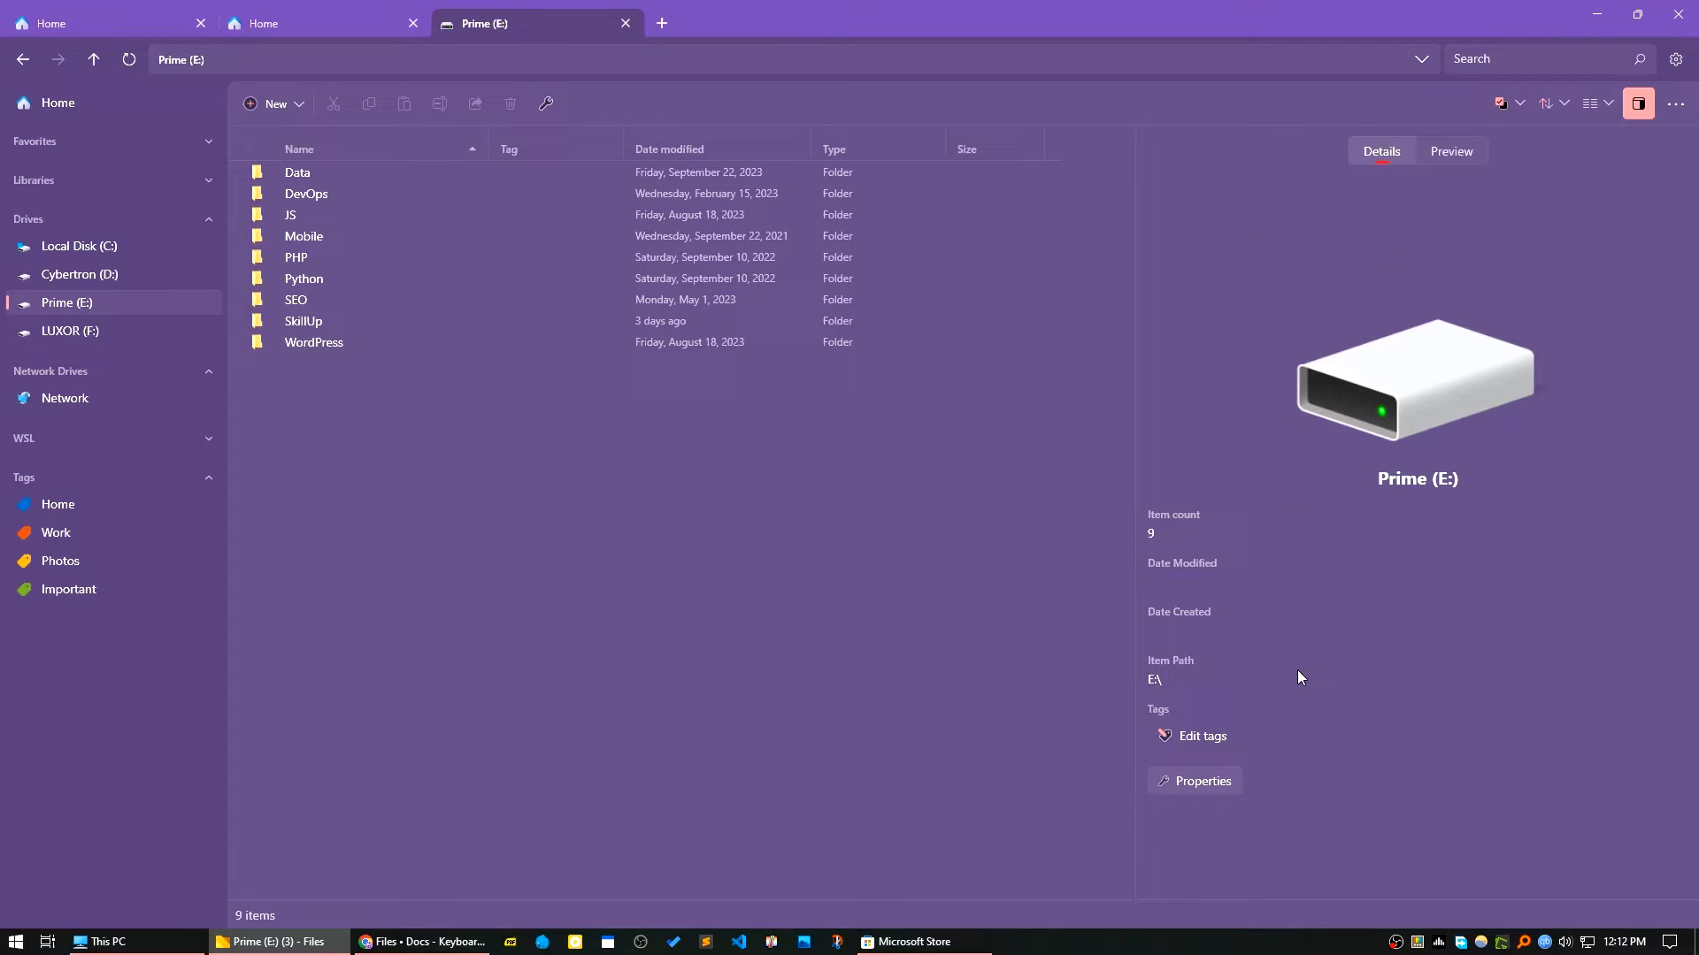
Drill from Prime (E:) through JS and the Lynda course into '01 Overview of Vanilla JS'.
{"action": "left_click", "coordinate": [1442, 161]}
{"action": "left_click", "coordinate": [1412, 156]}
{"action": "double_click", "coordinate": [301, 214]}
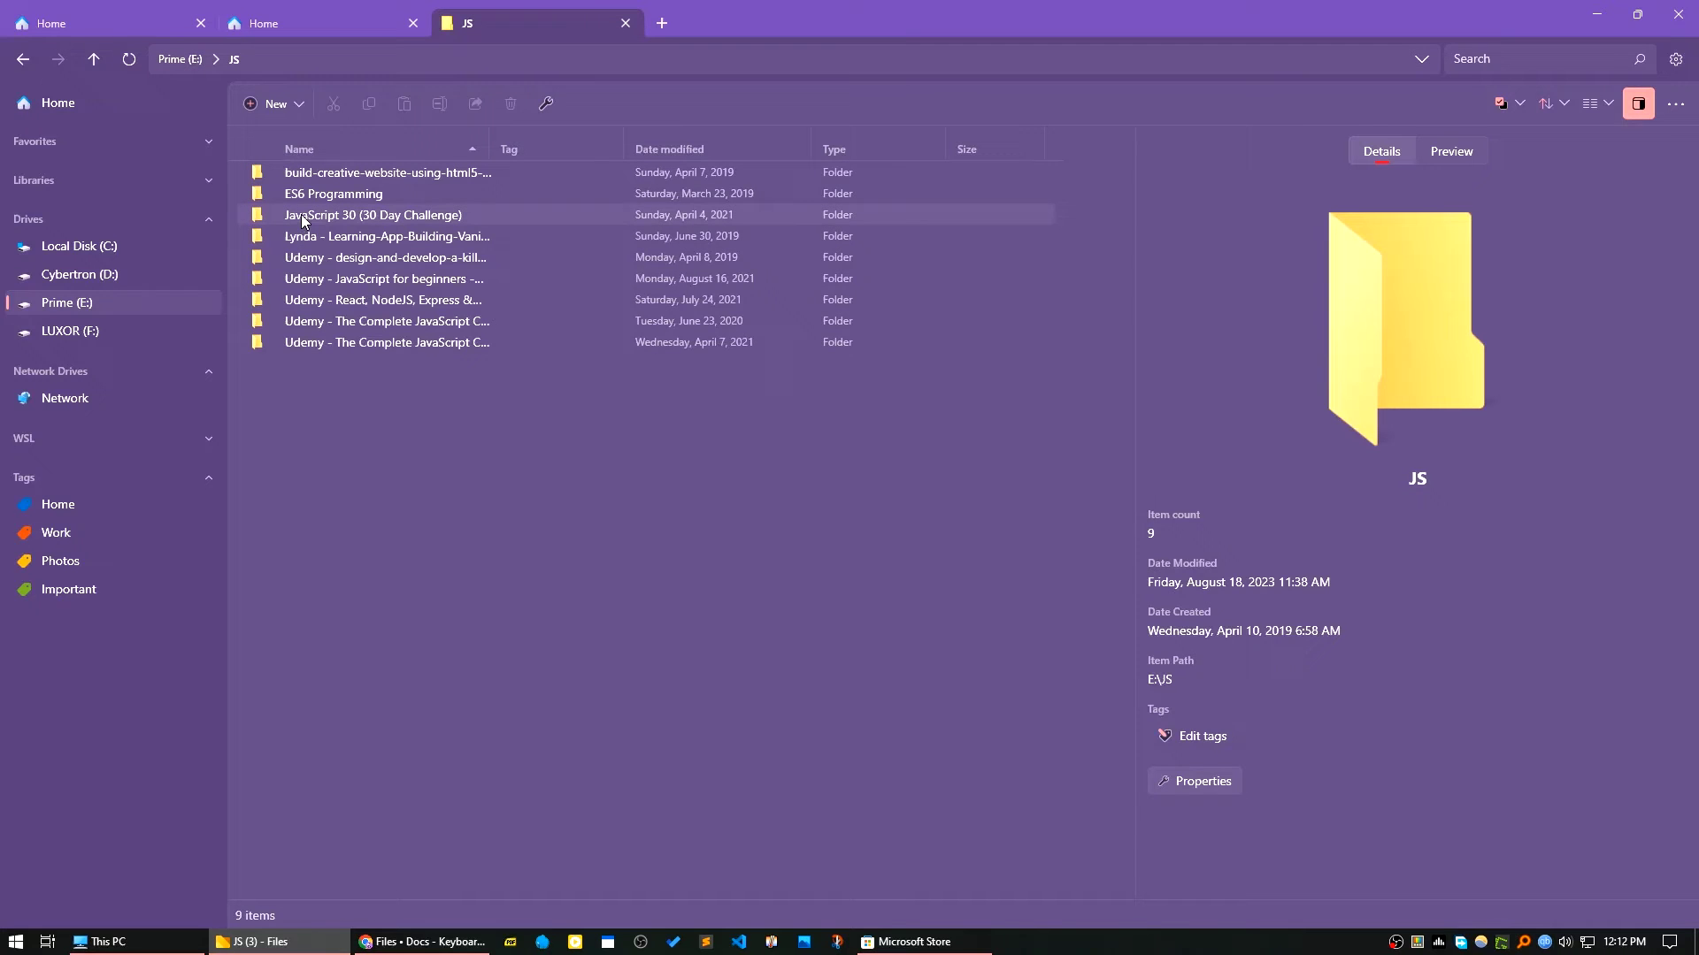
{"action": "left_click", "coordinate": [347, 237]}
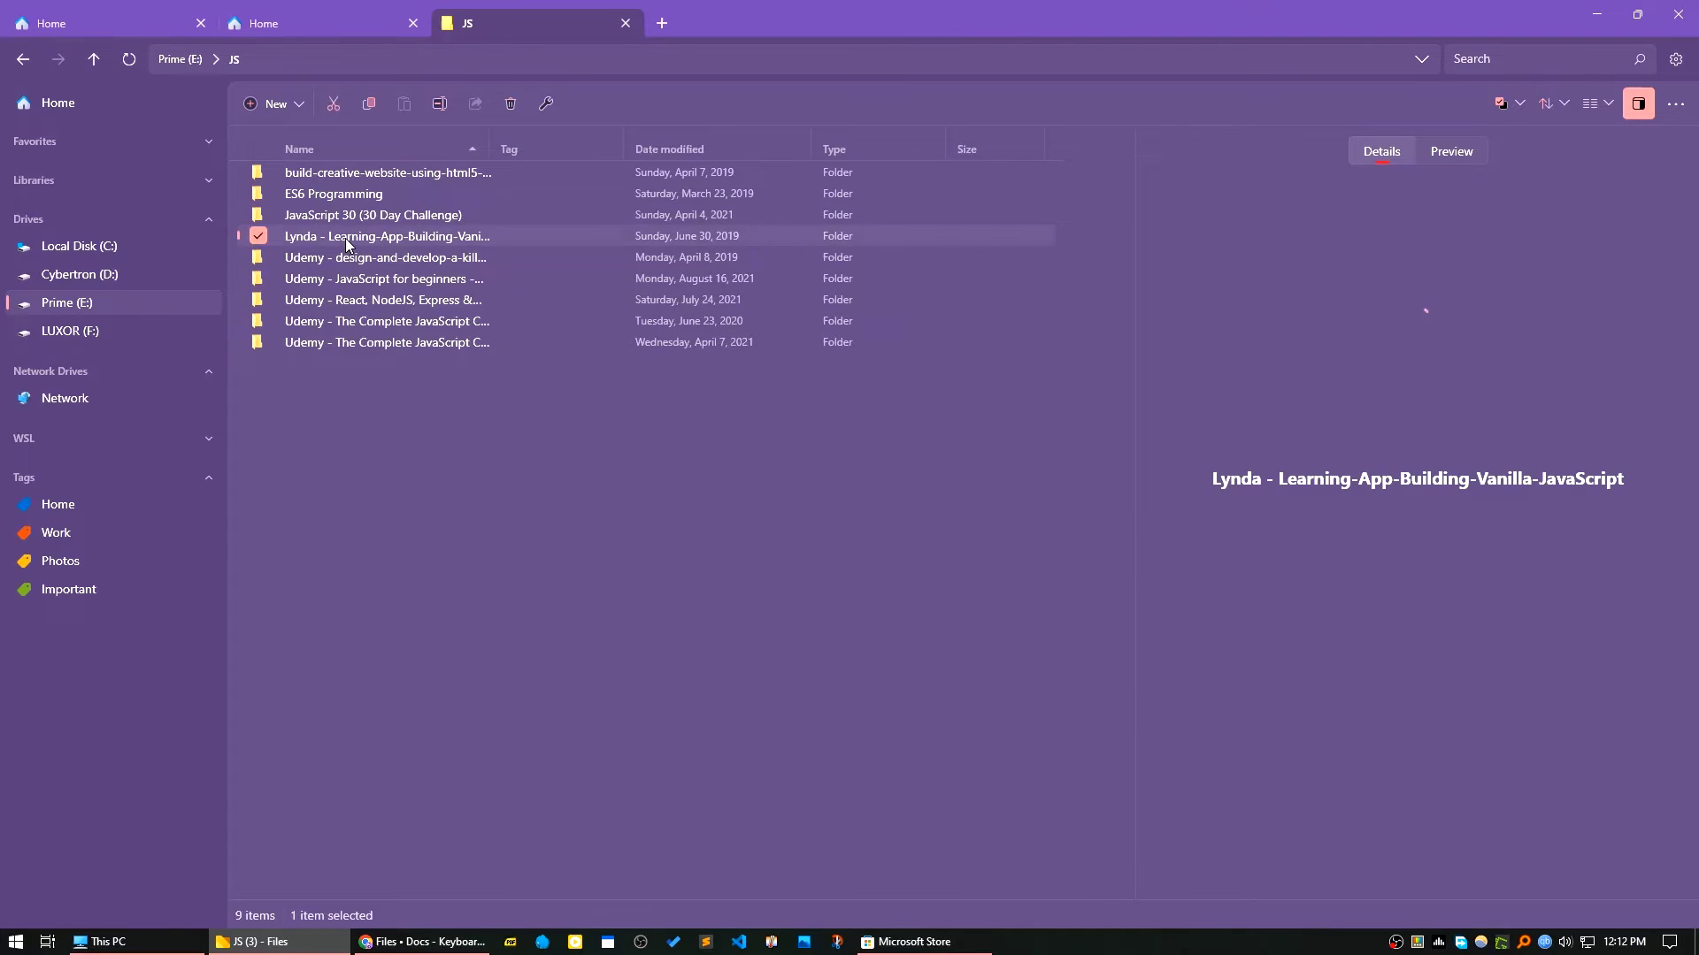
{"action": "double_click", "coordinate": [345, 240]}
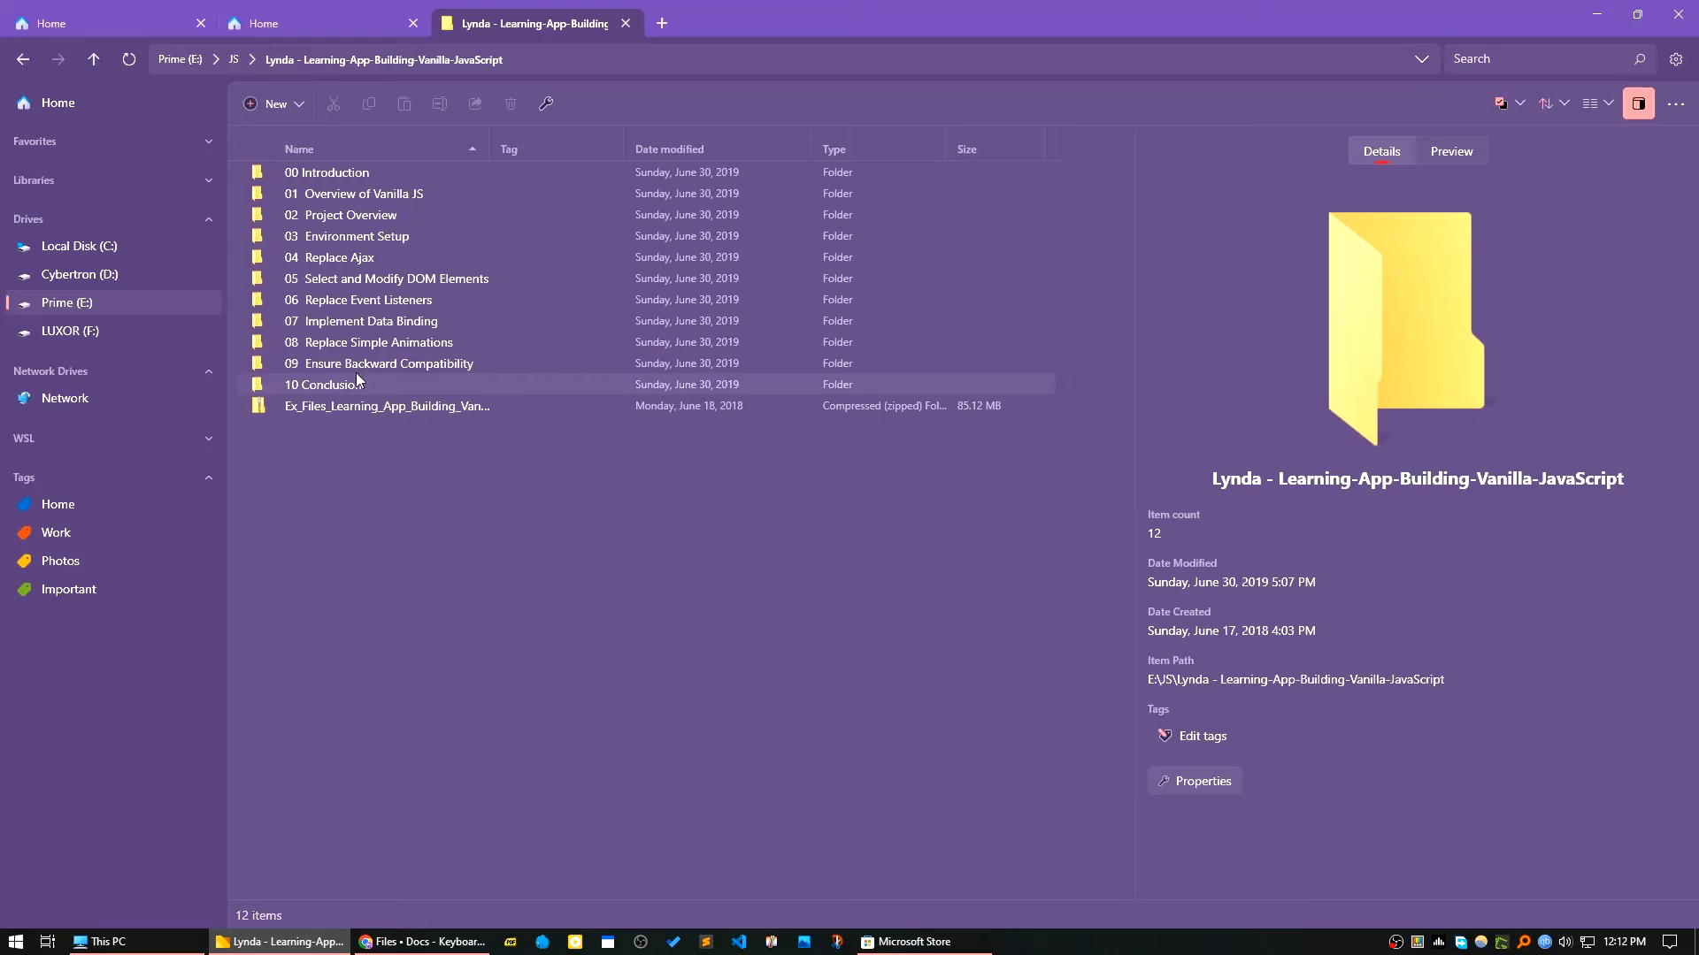
{"action": "double_click", "coordinate": [351, 194]}
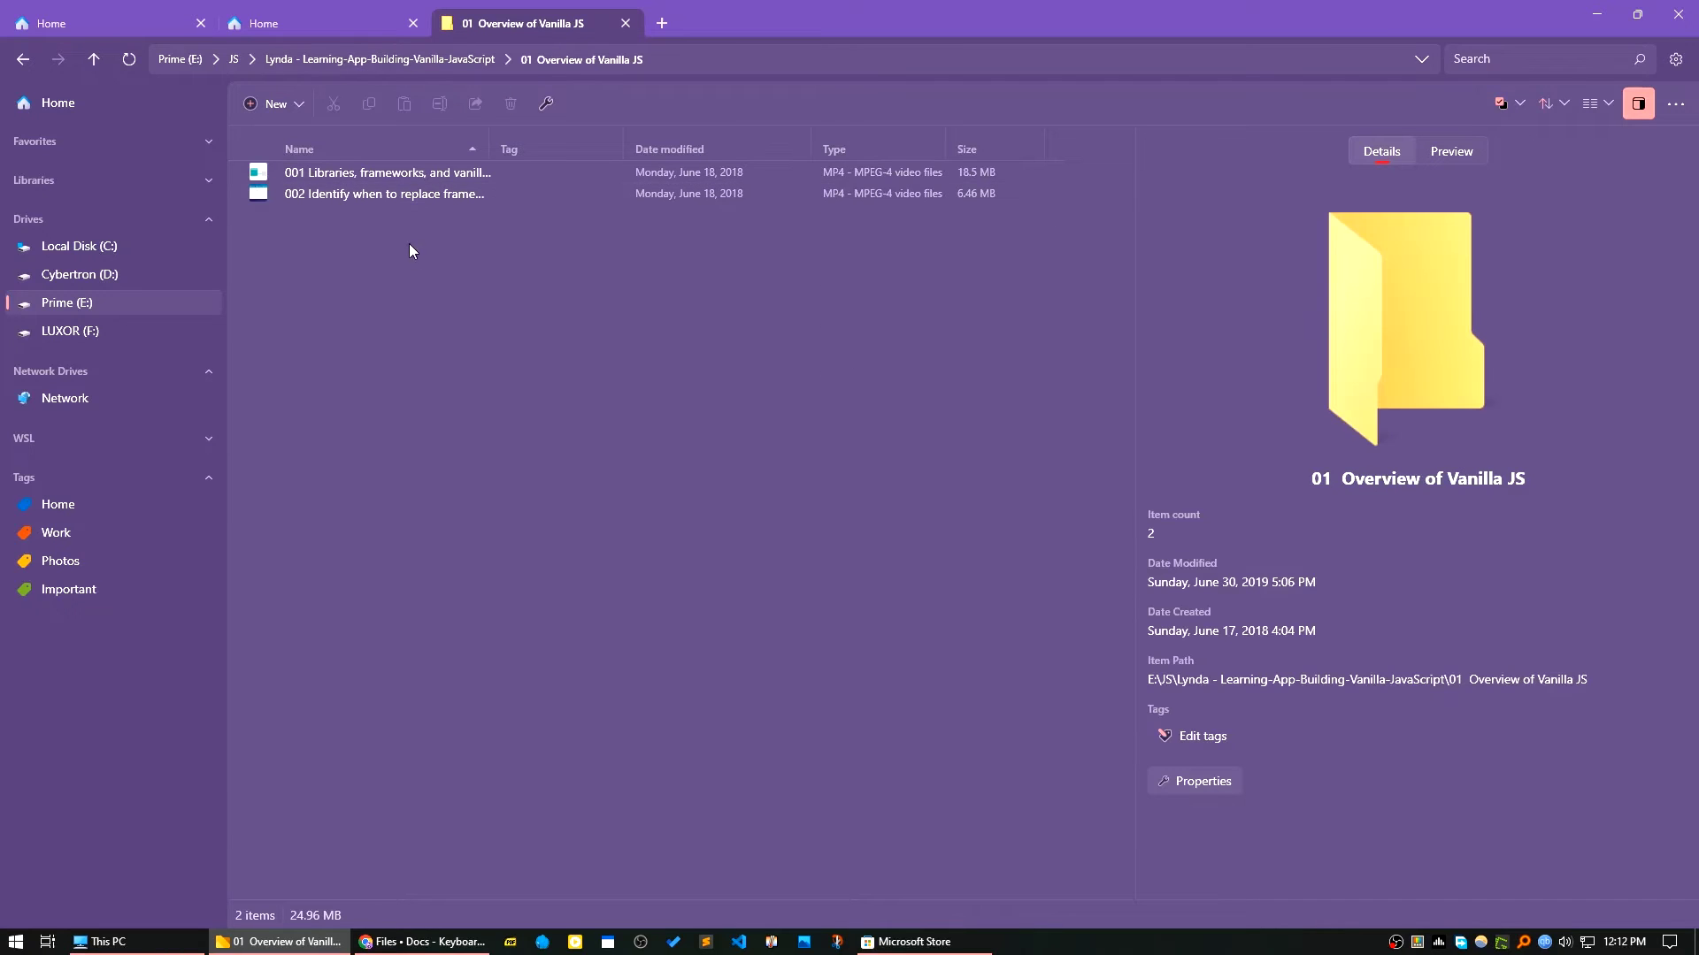
Select the first lecture video, play and pause its preview, then show its details.
{"action": "left_click", "coordinate": [389, 171]}
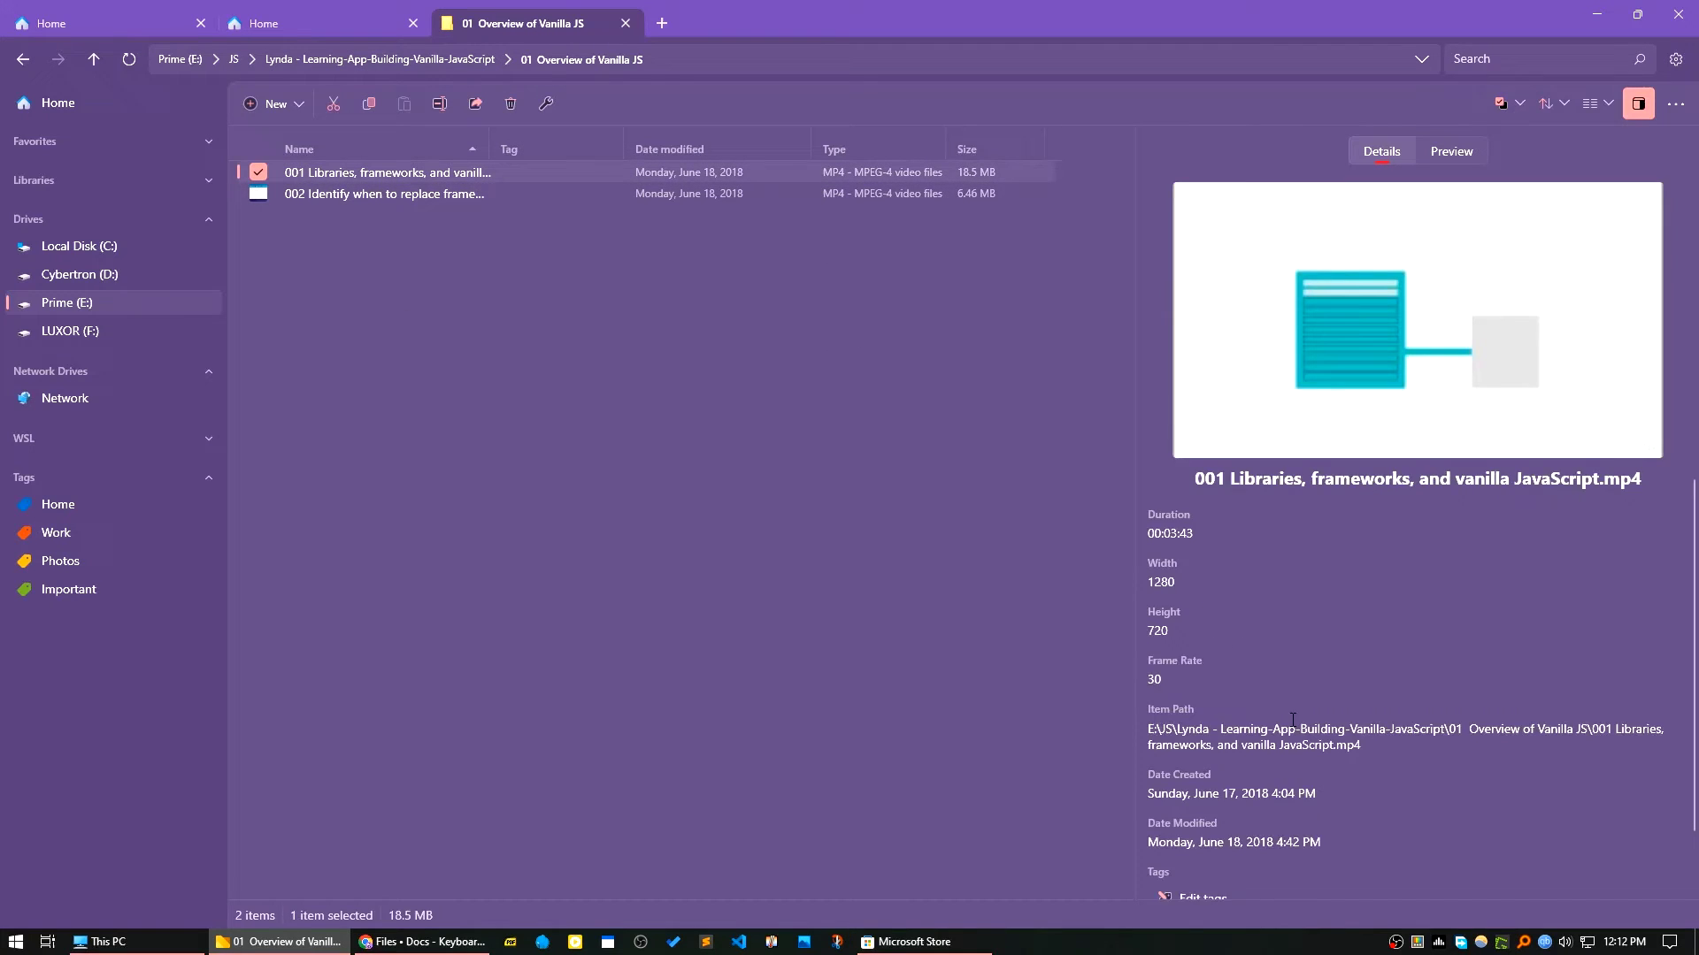
{"action": "scroll", "coordinate": [1273, 732], "scroll_direction": "down", "scroll_amount": 2}
{"action": "scroll", "coordinate": [1267, 748], "scroll_direction": "up", "scroll_amount": 2}
{"action": "scroll", "coordinate": [1262, 767], "scroll_direction": "down", "scroll_amount": 2}
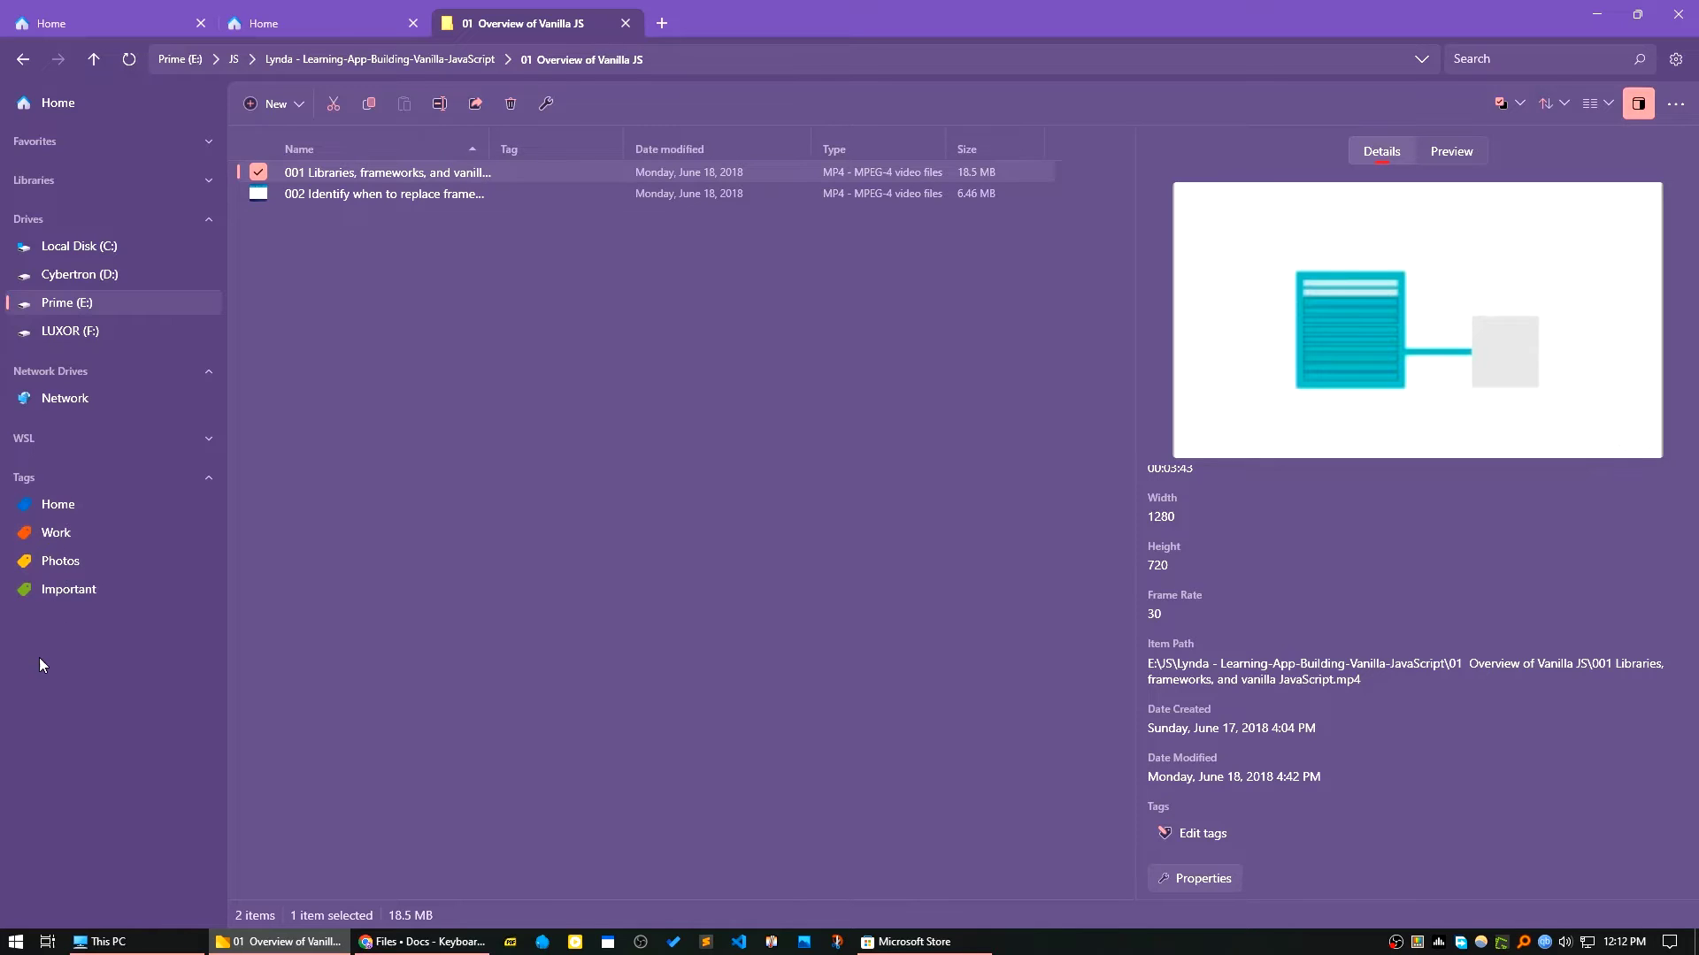
{"action": "left_click", "coordinate": [1451, 151]}
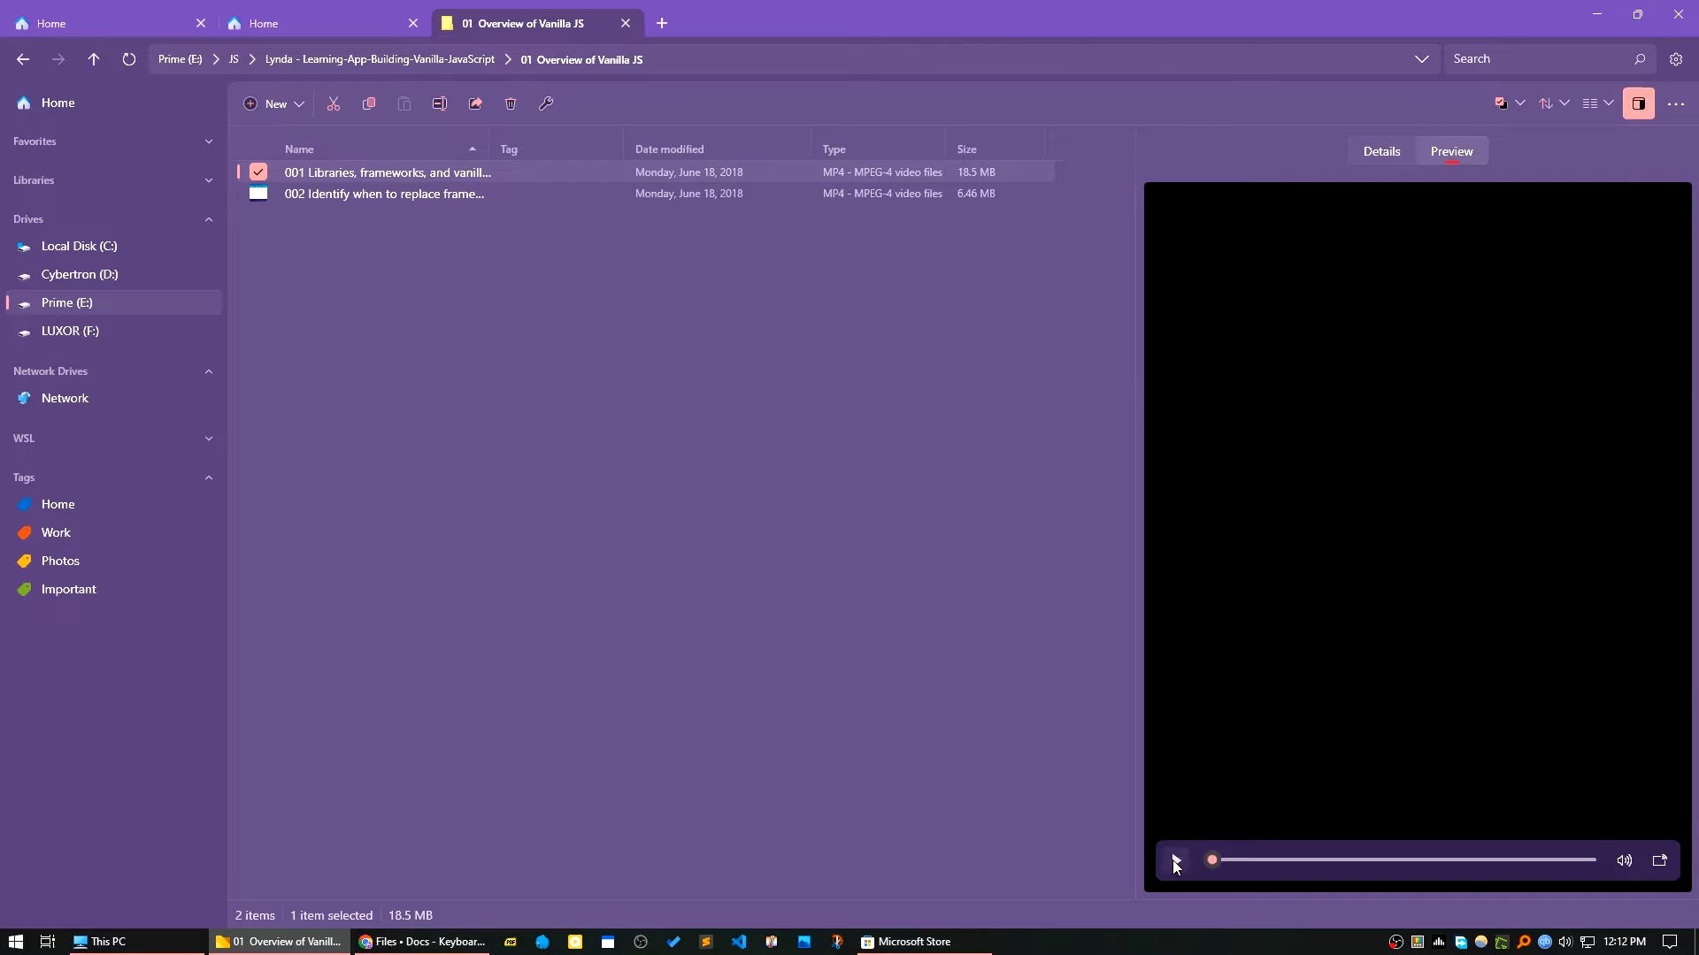
{"action": "left_click", "coordinate": [1175, 859]}
{"action": "left_click", "coordinate": [1178, 860]}
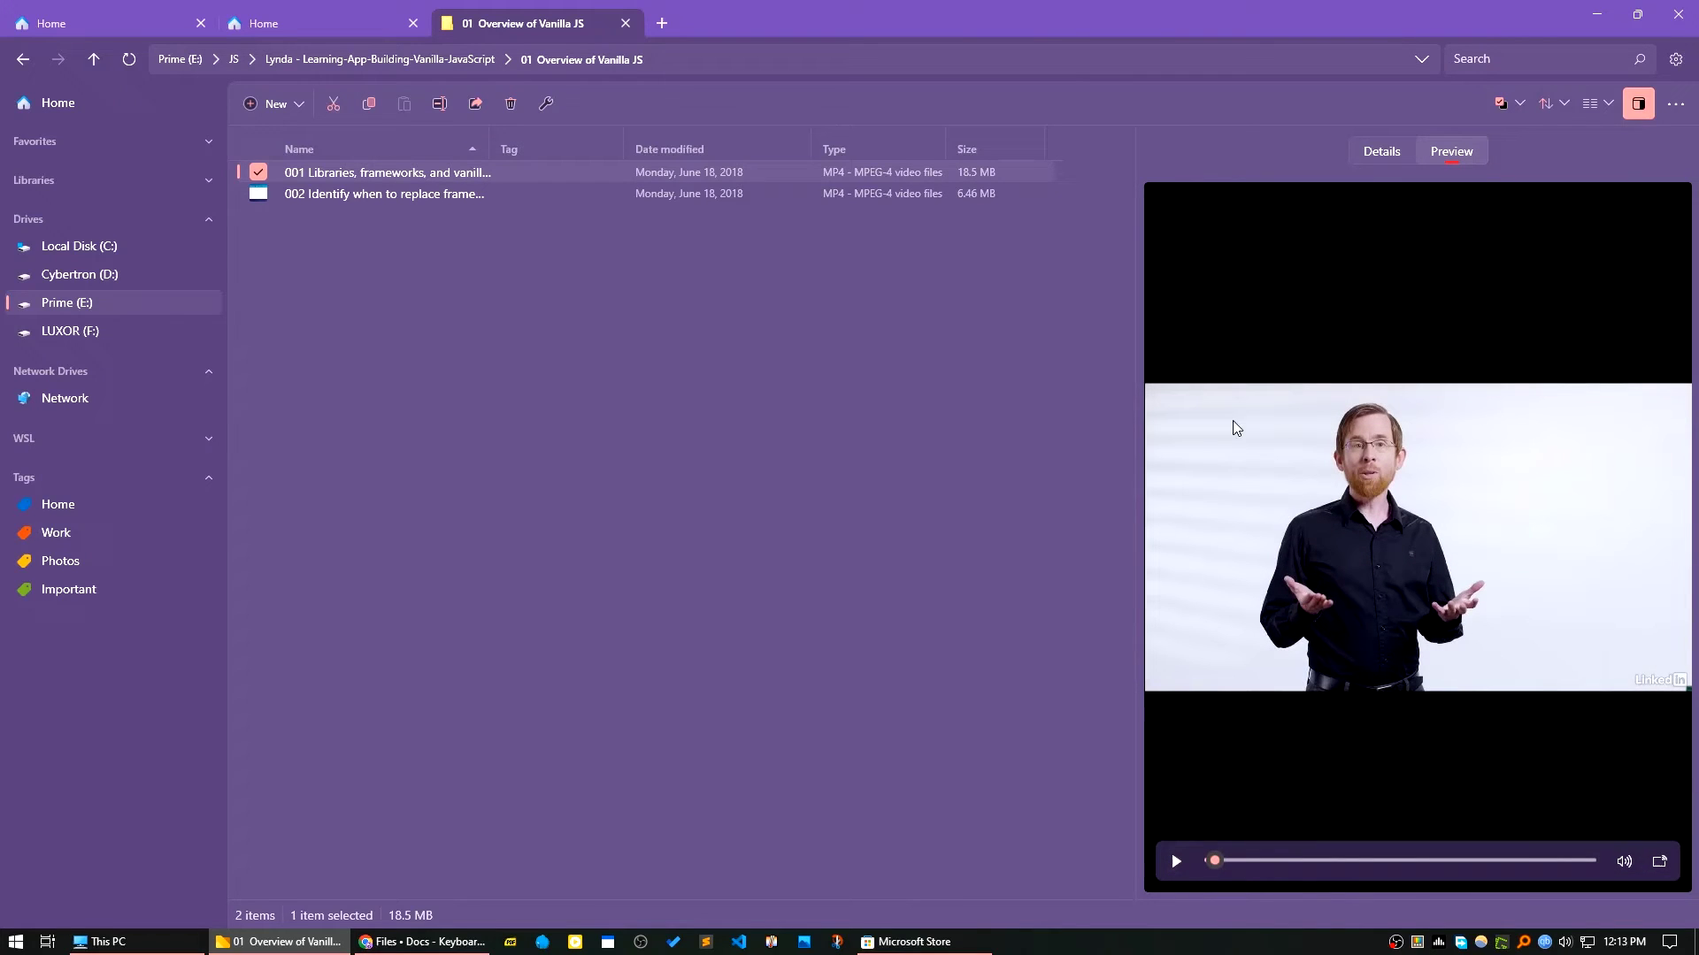
{"action": "left_click", "coordinate": [1380, 148]}
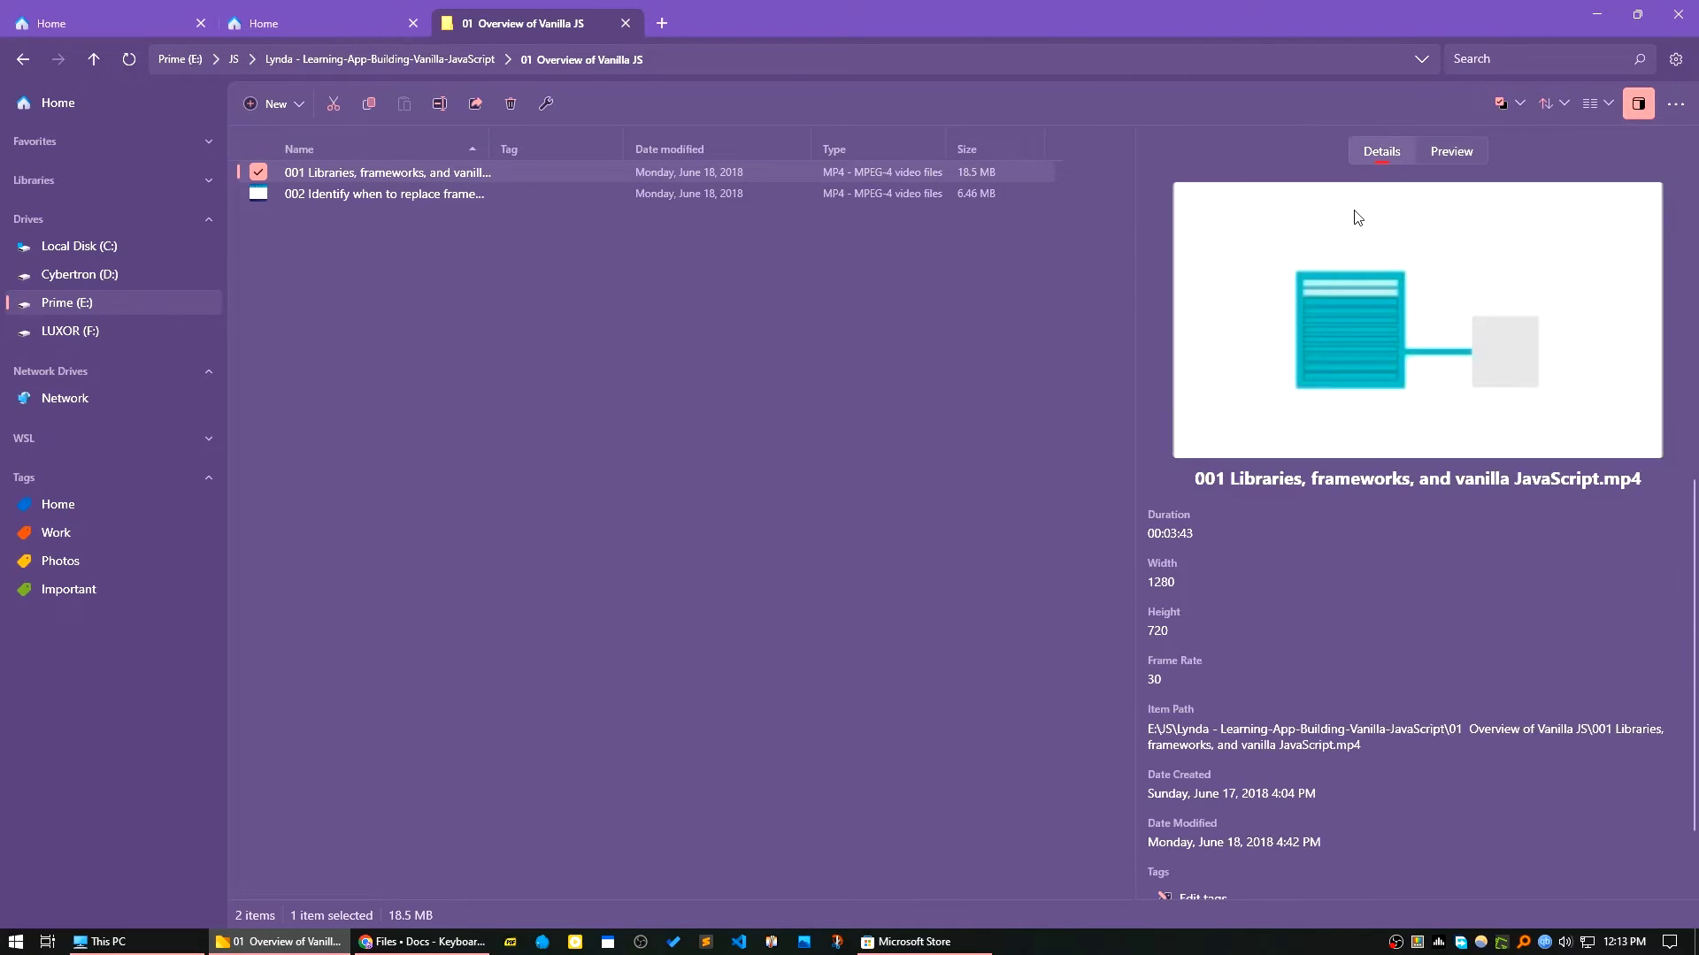
Open the selection options and then the sorting and grouping dropdown.
{"action": "left_click", "coordinate": [1504, 105]}
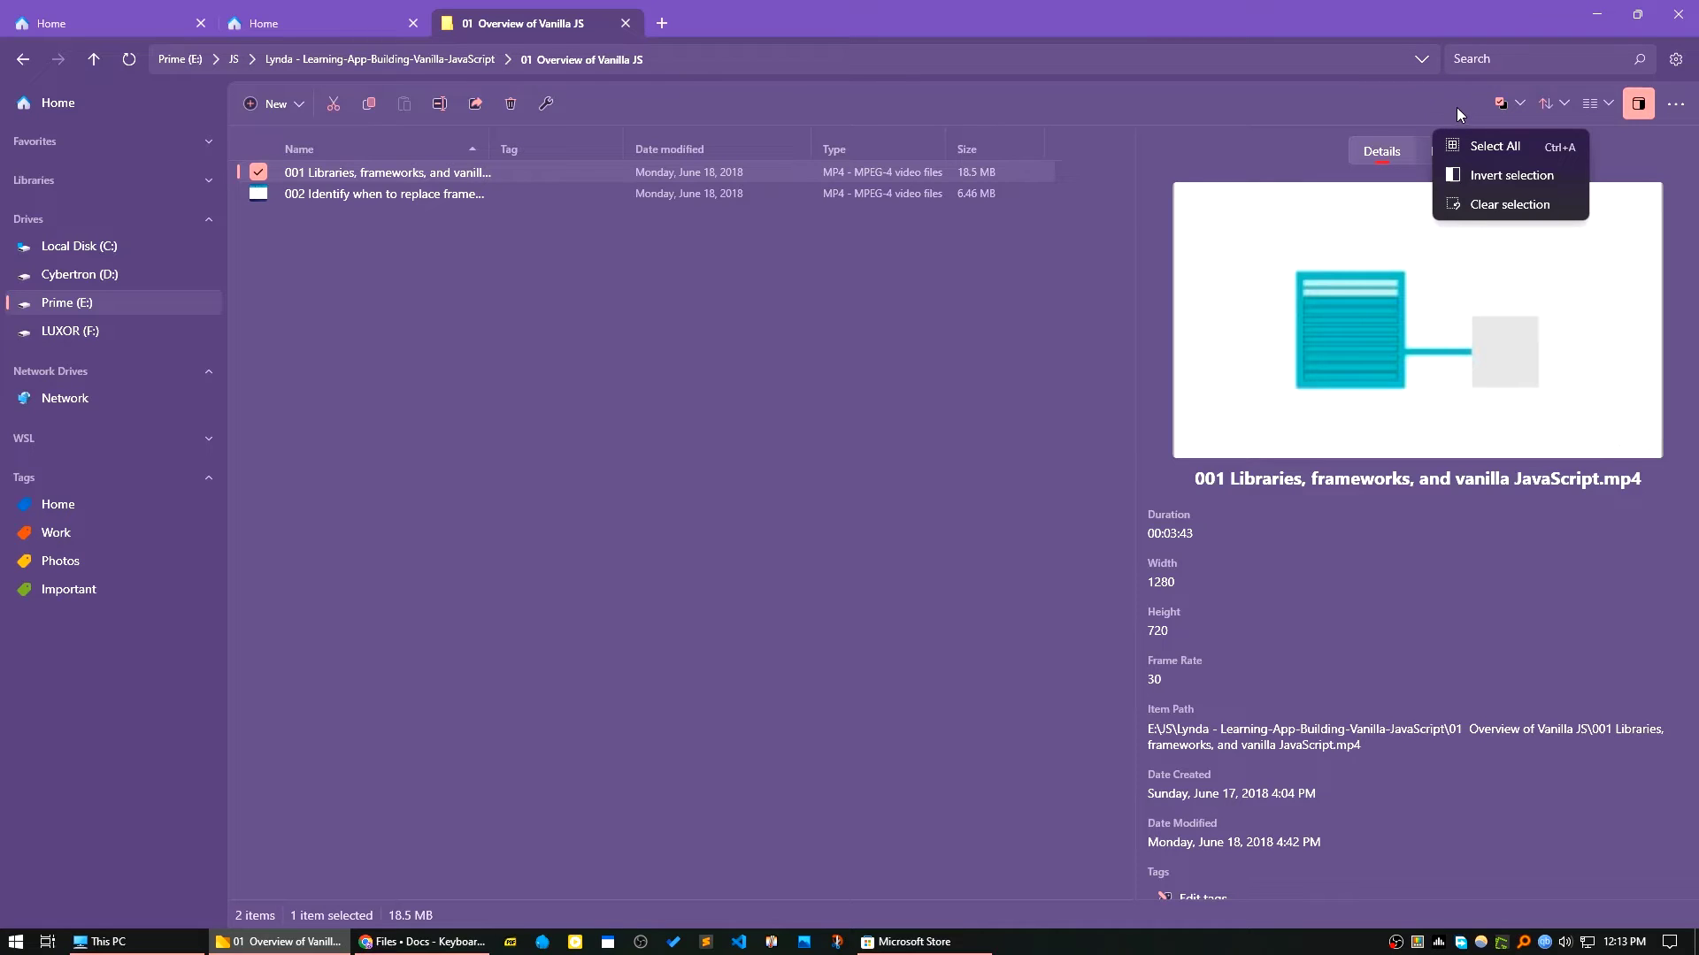
{"action": "left_click", "coordinate": [1548, 106]}
{"action": "left_click", "coordinate": [1548, 107]}
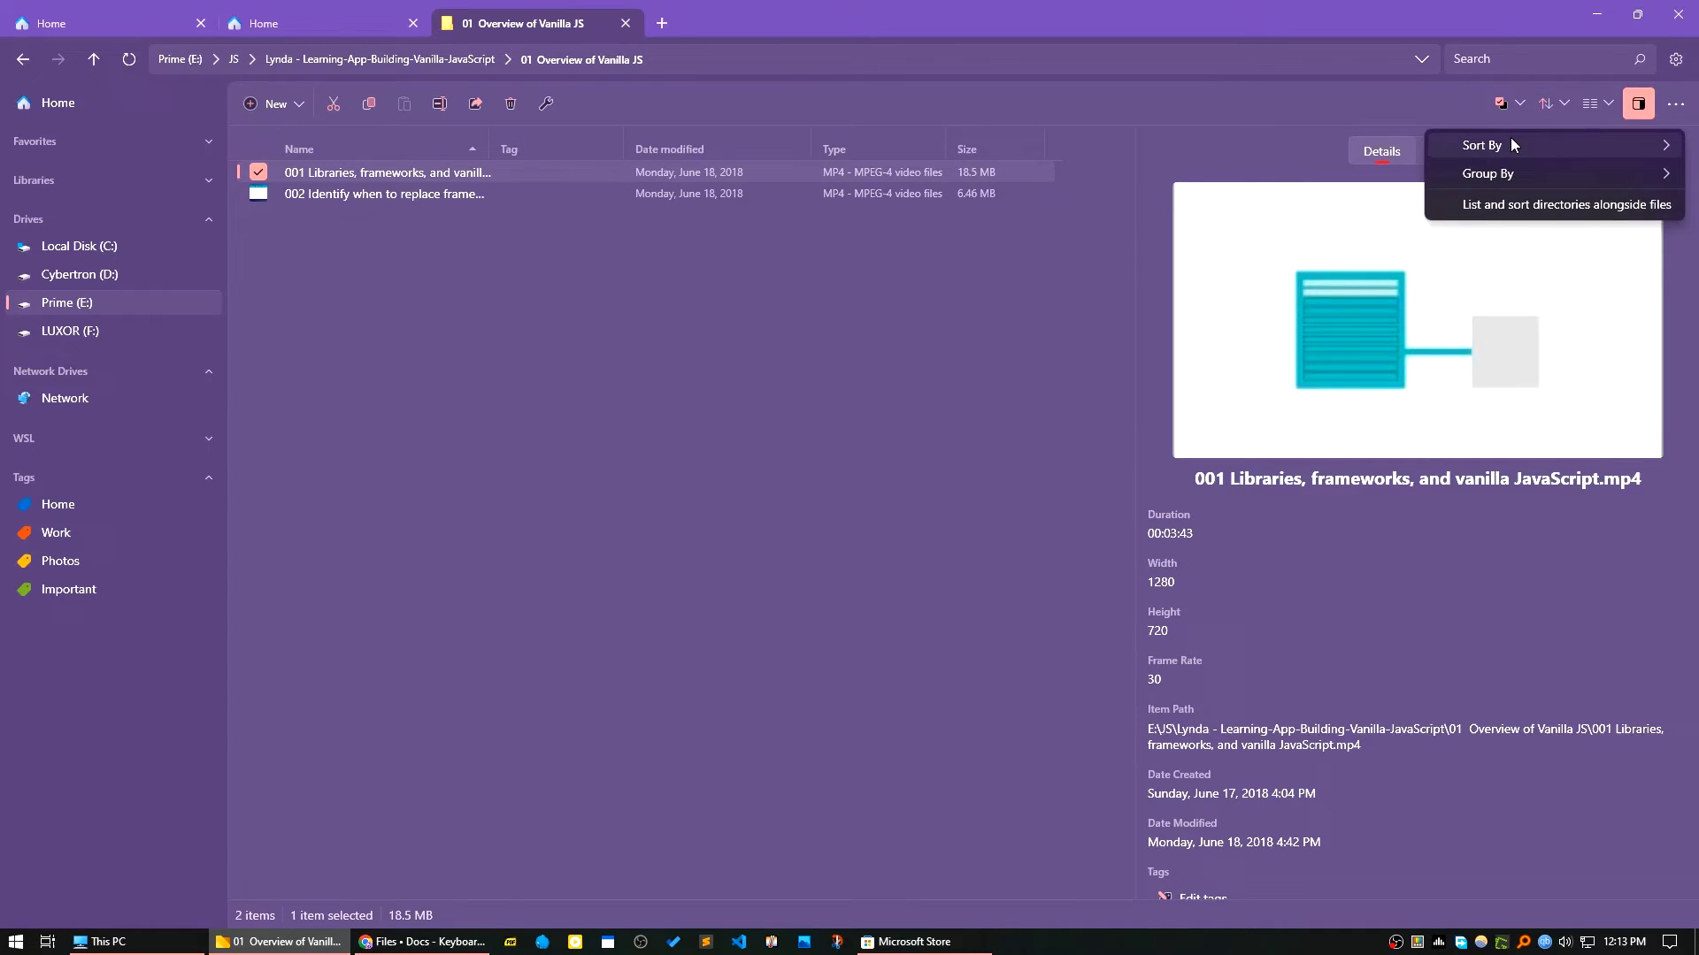
{"action": "mouse_move", "coordinate": [1488, 173]}
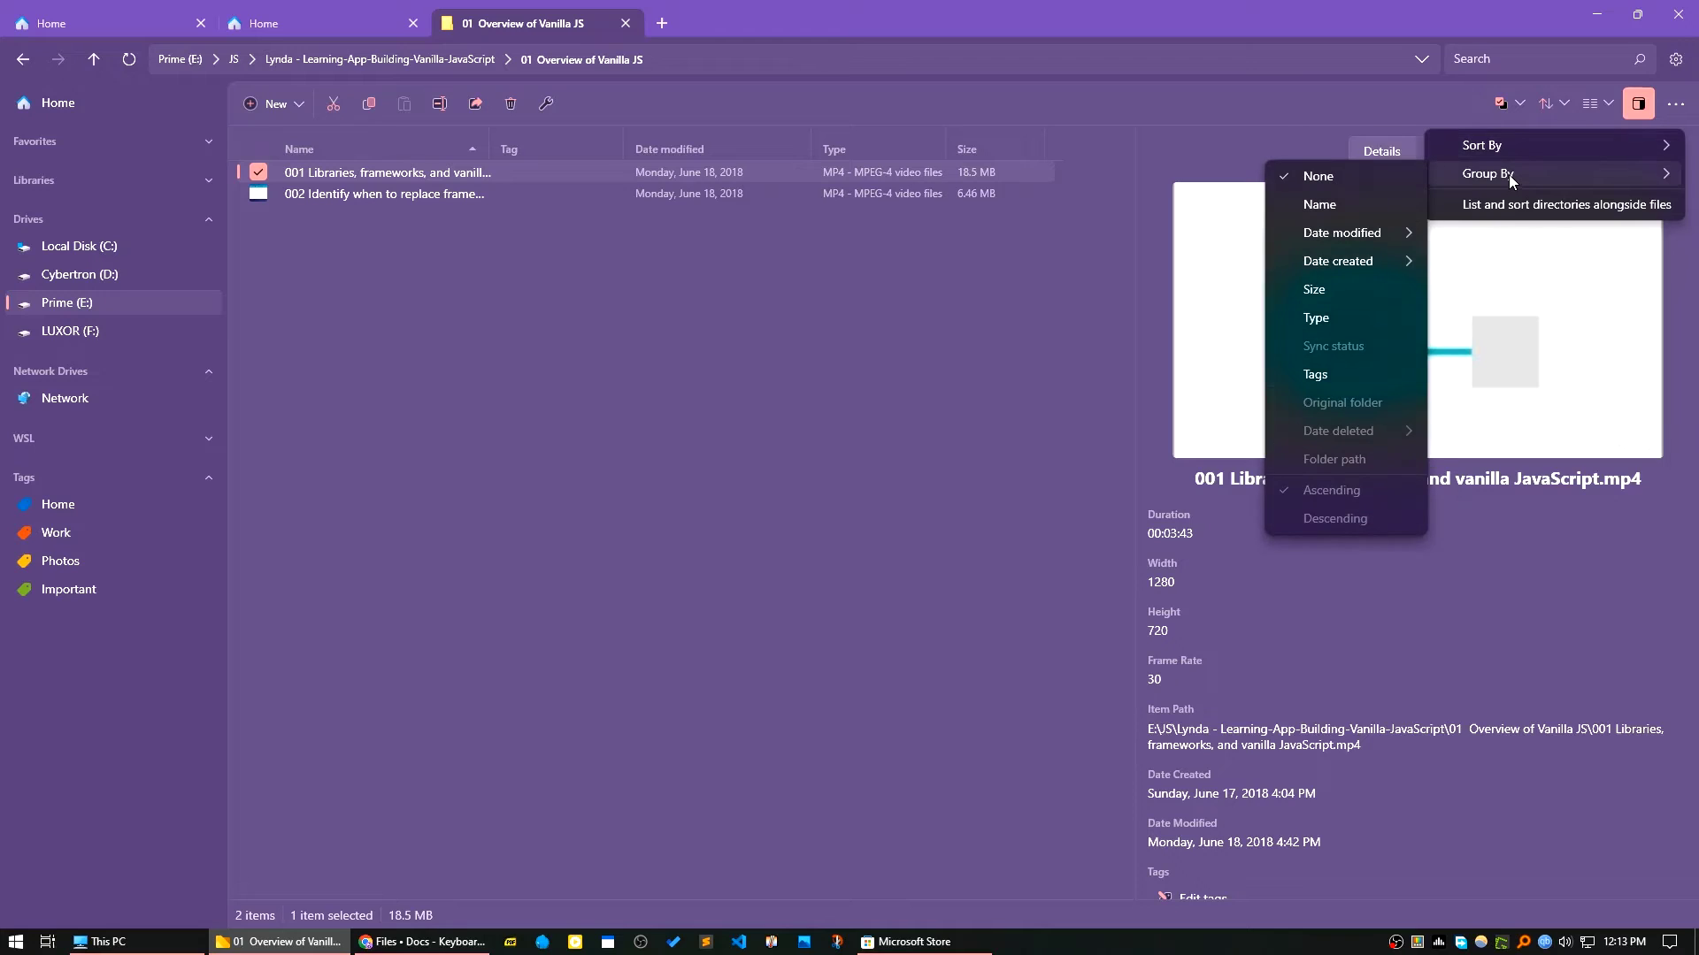
Dismiss the Sort menu and add a second pane showing Home beside the lecture folder.
{"action": "left_click", "coordinate": [1345, 108]}
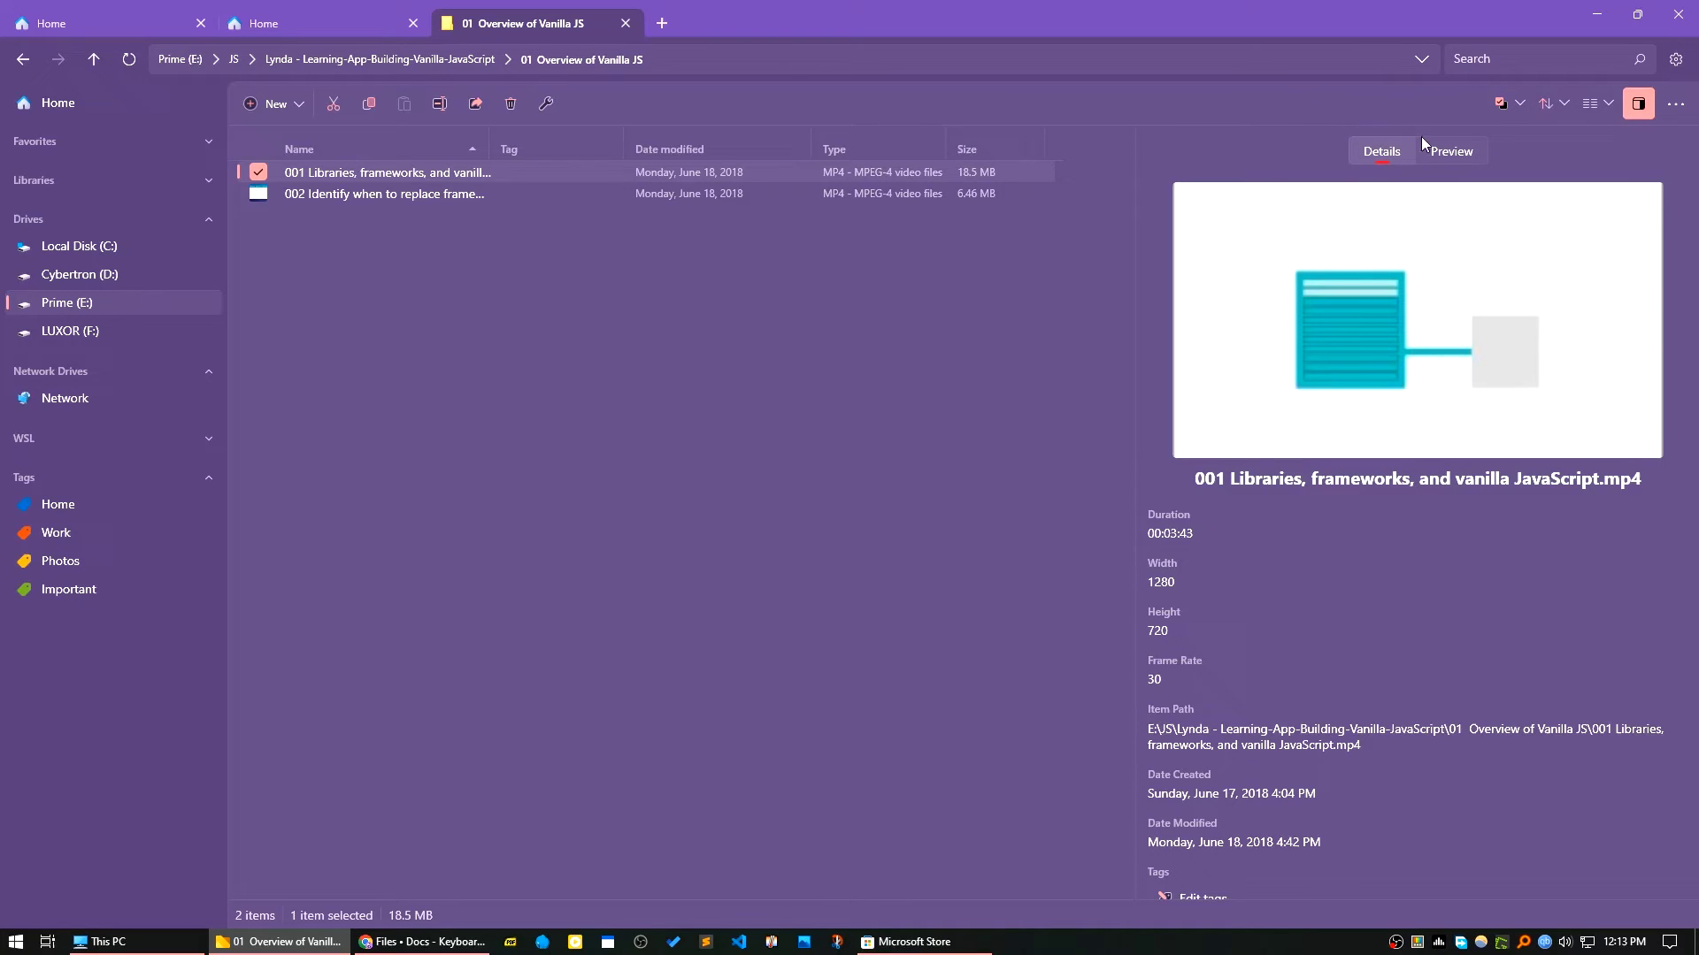
{"action": "left_click", "coordinate": [1597, 109]}
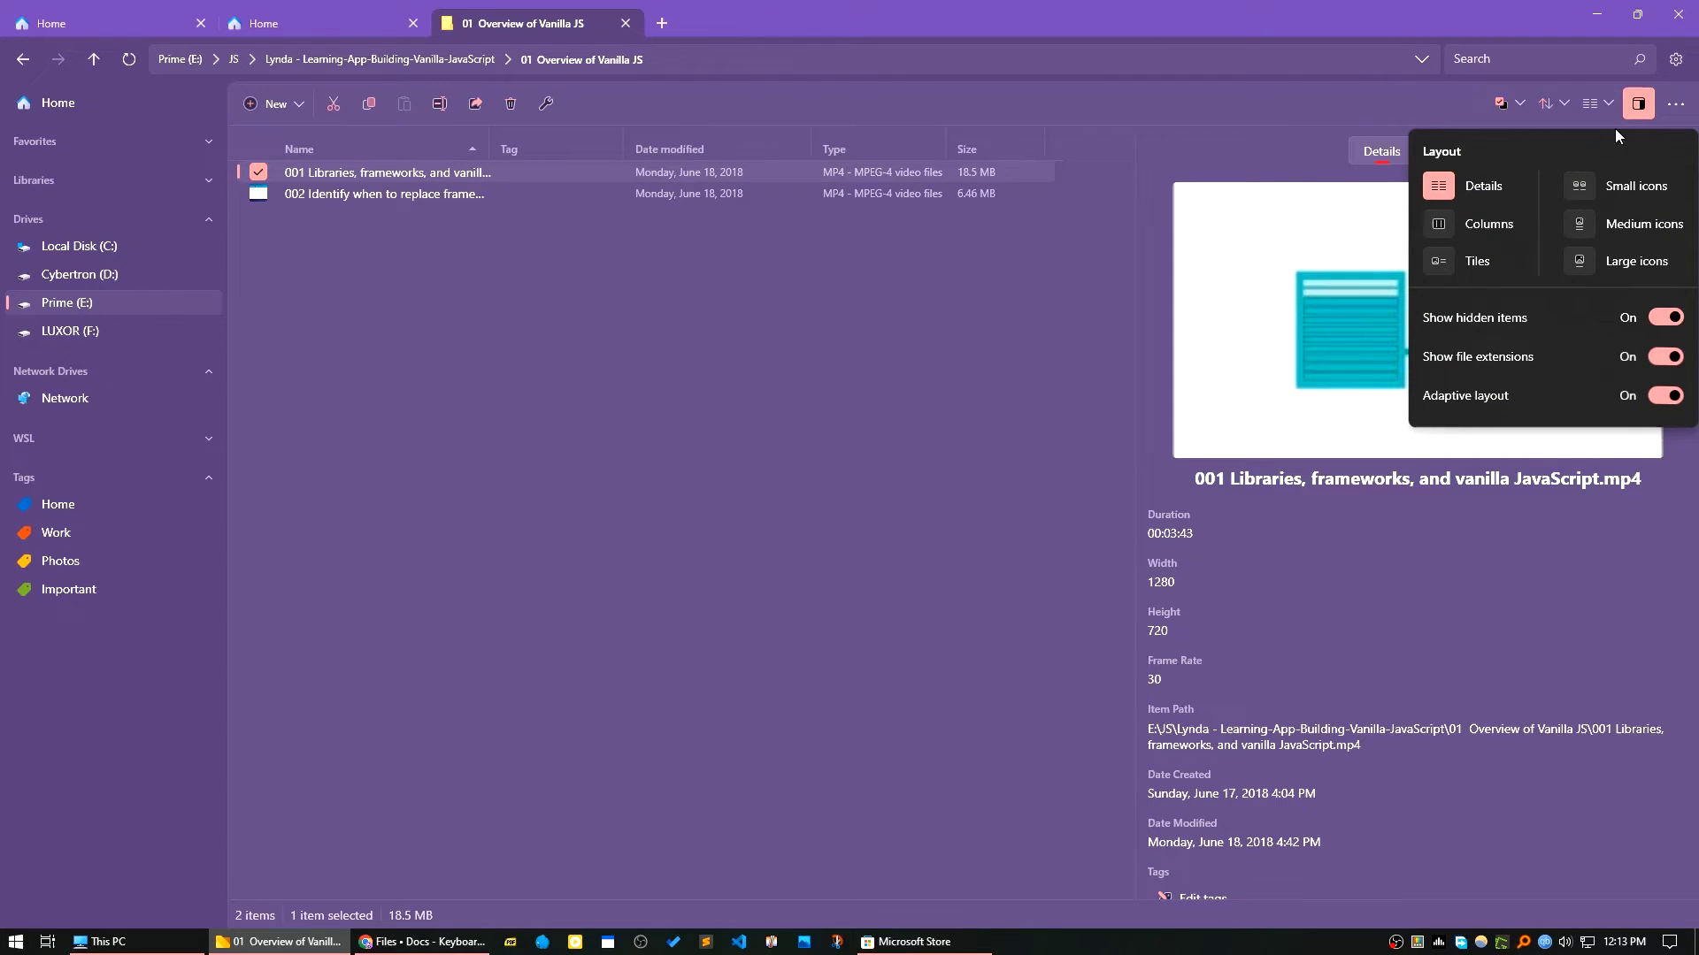
{"action": "left_click", "coordinate": [1680, 115]}
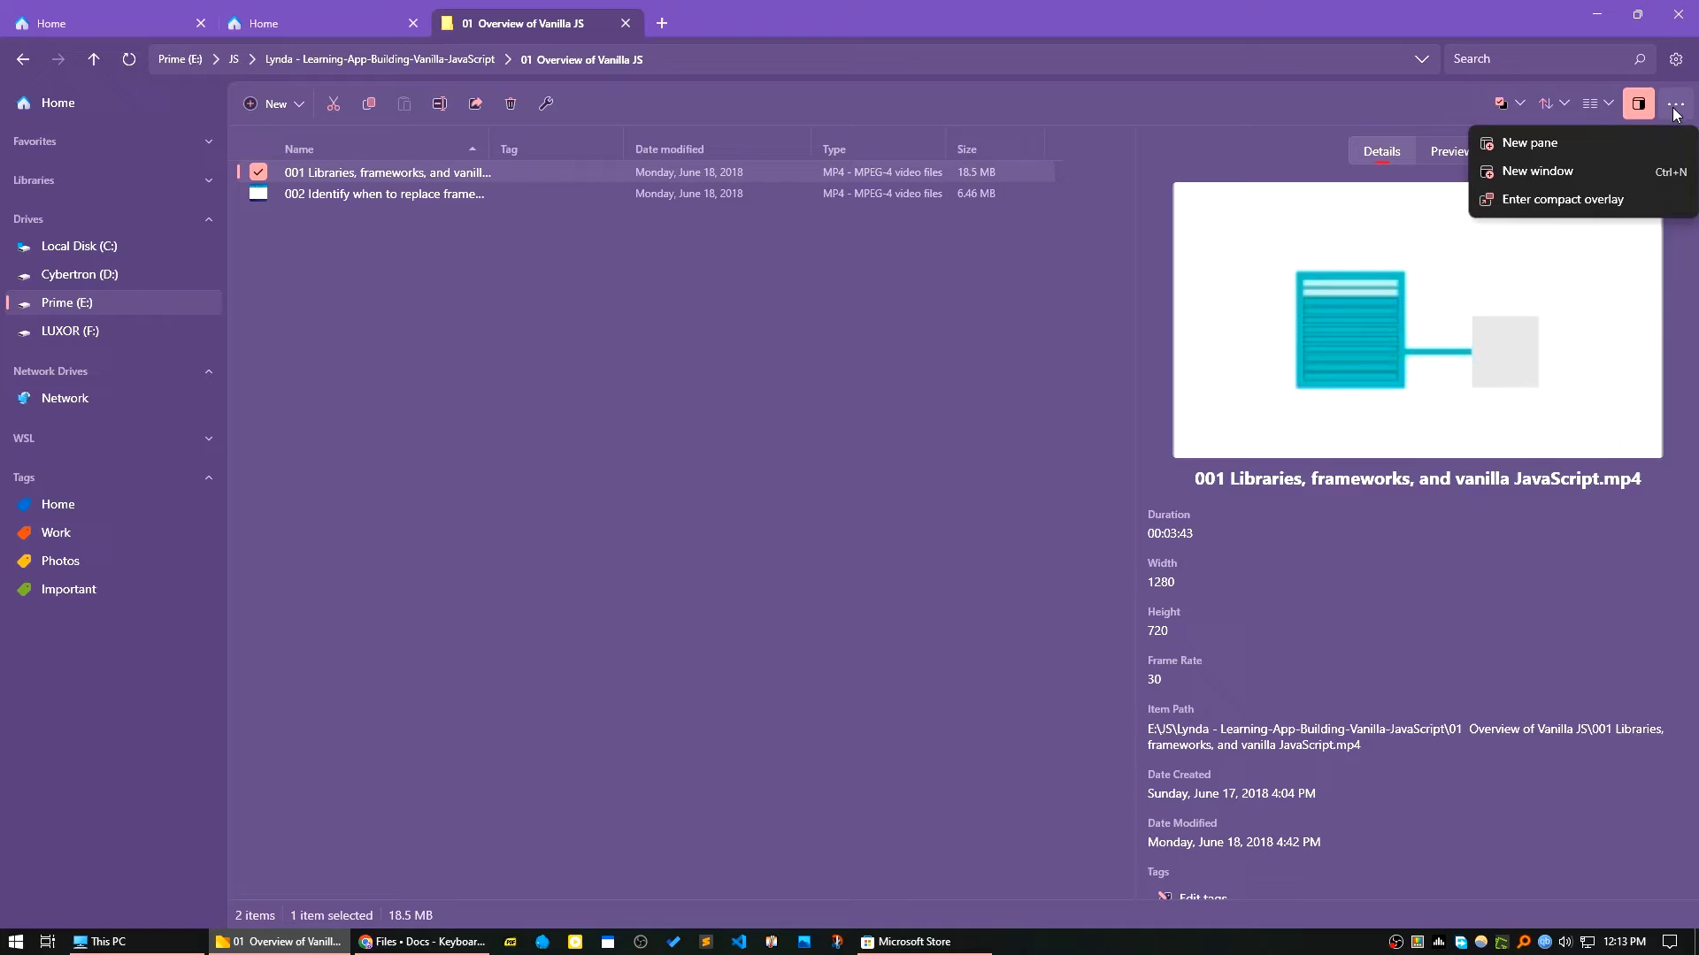
{"action": "left_click", "coordinate": [1529, 143]}
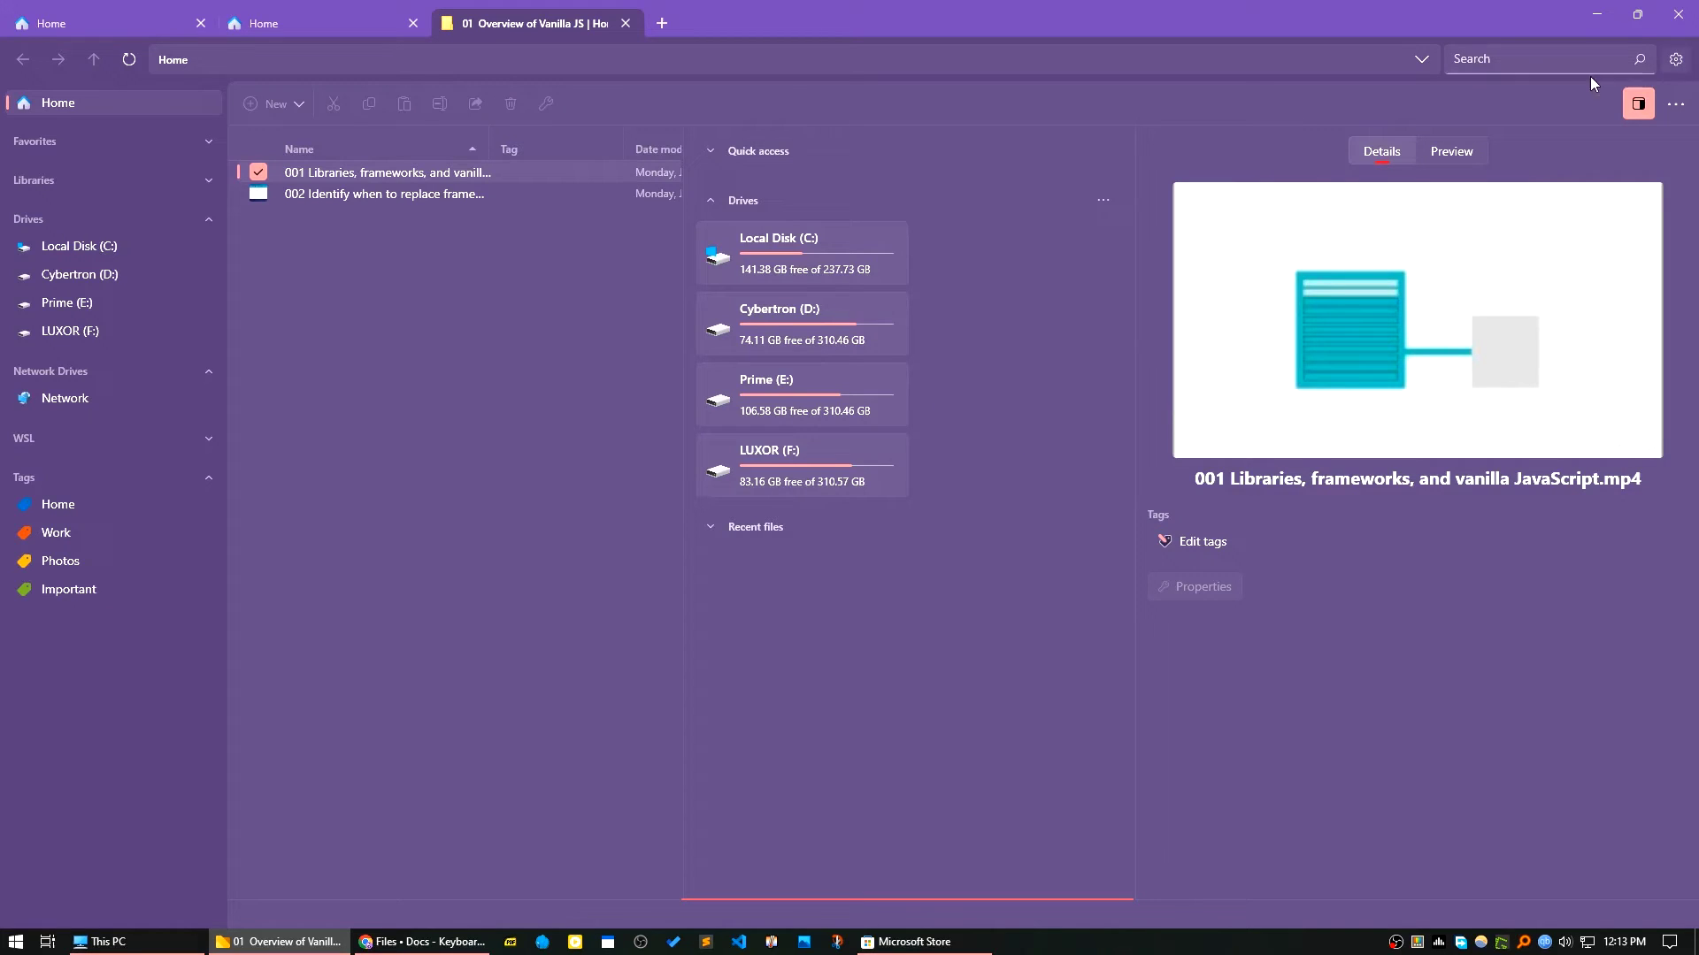
{"action": "left_click", "coordinate": [1530, 63]}
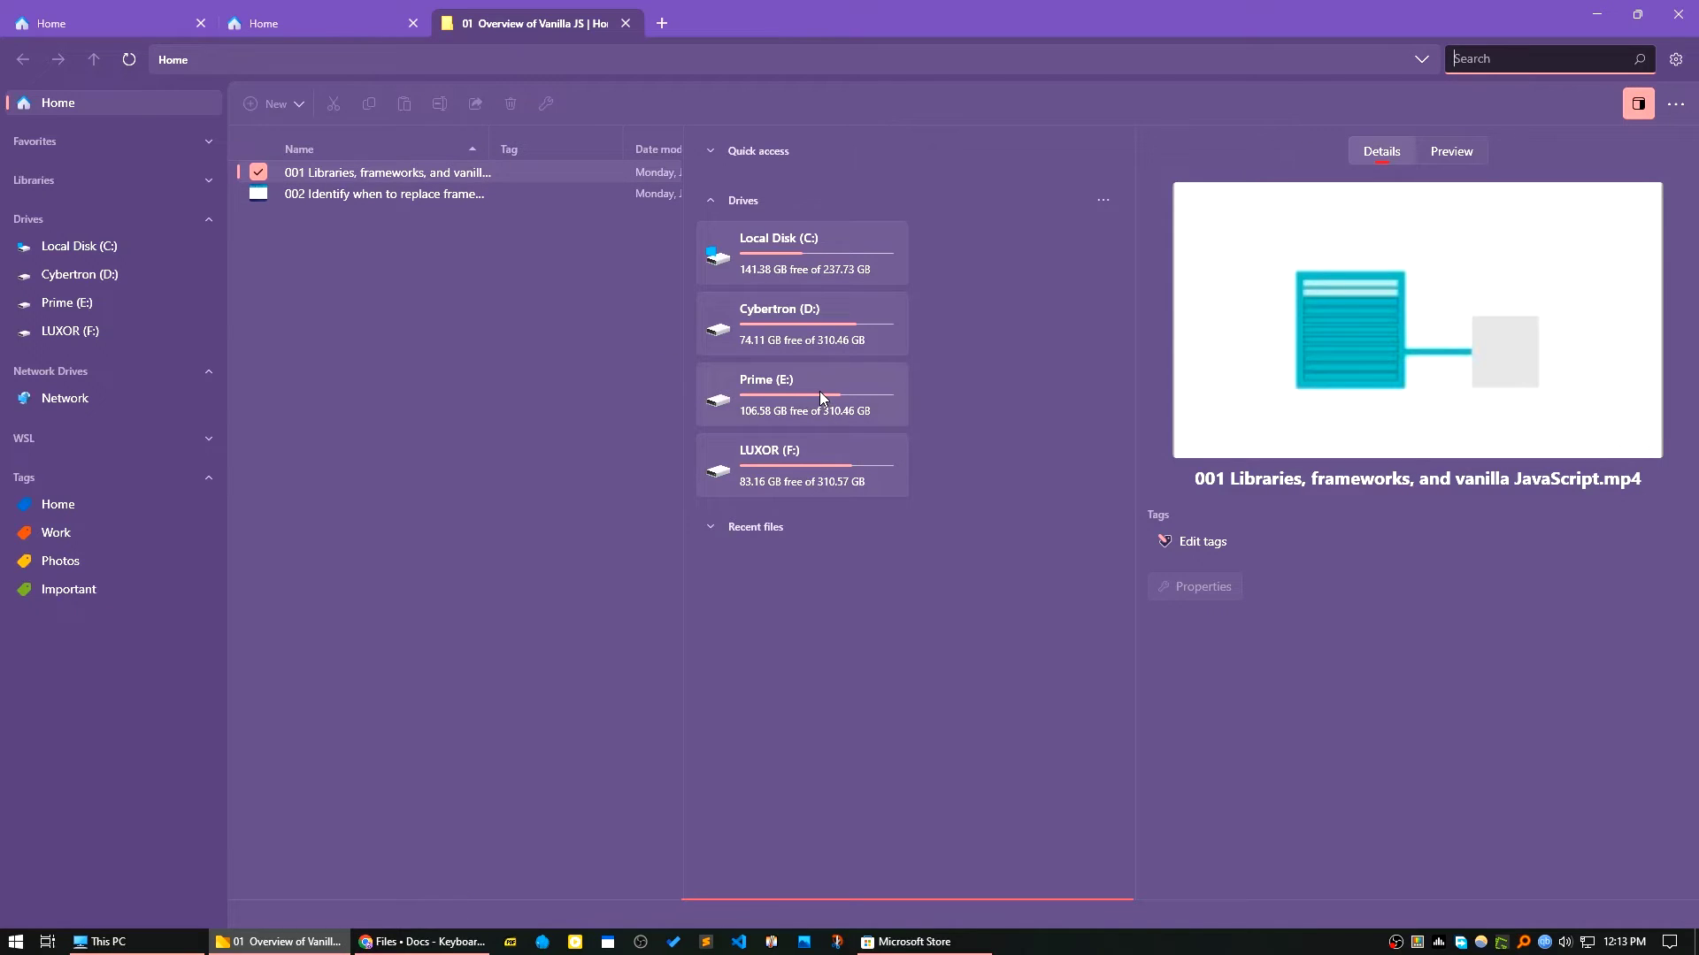
{"action": "left_click", "coordinate": [1676, 59]}
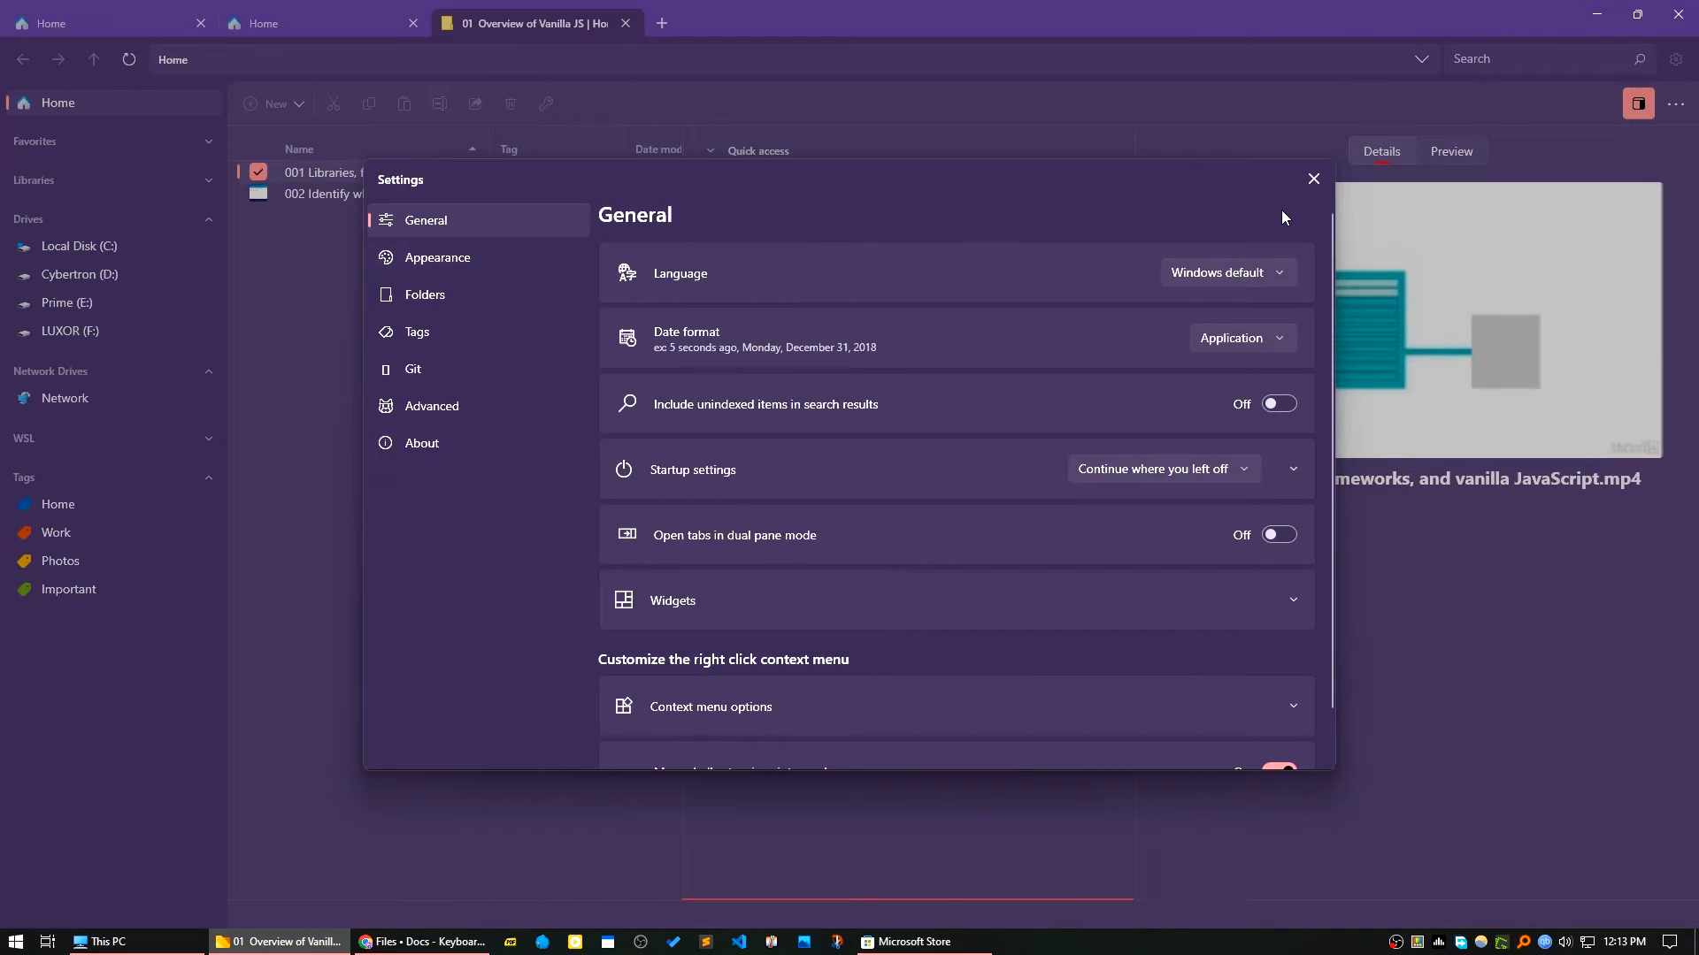
{"action": "left_click", "coordinate": [1312, 180]}
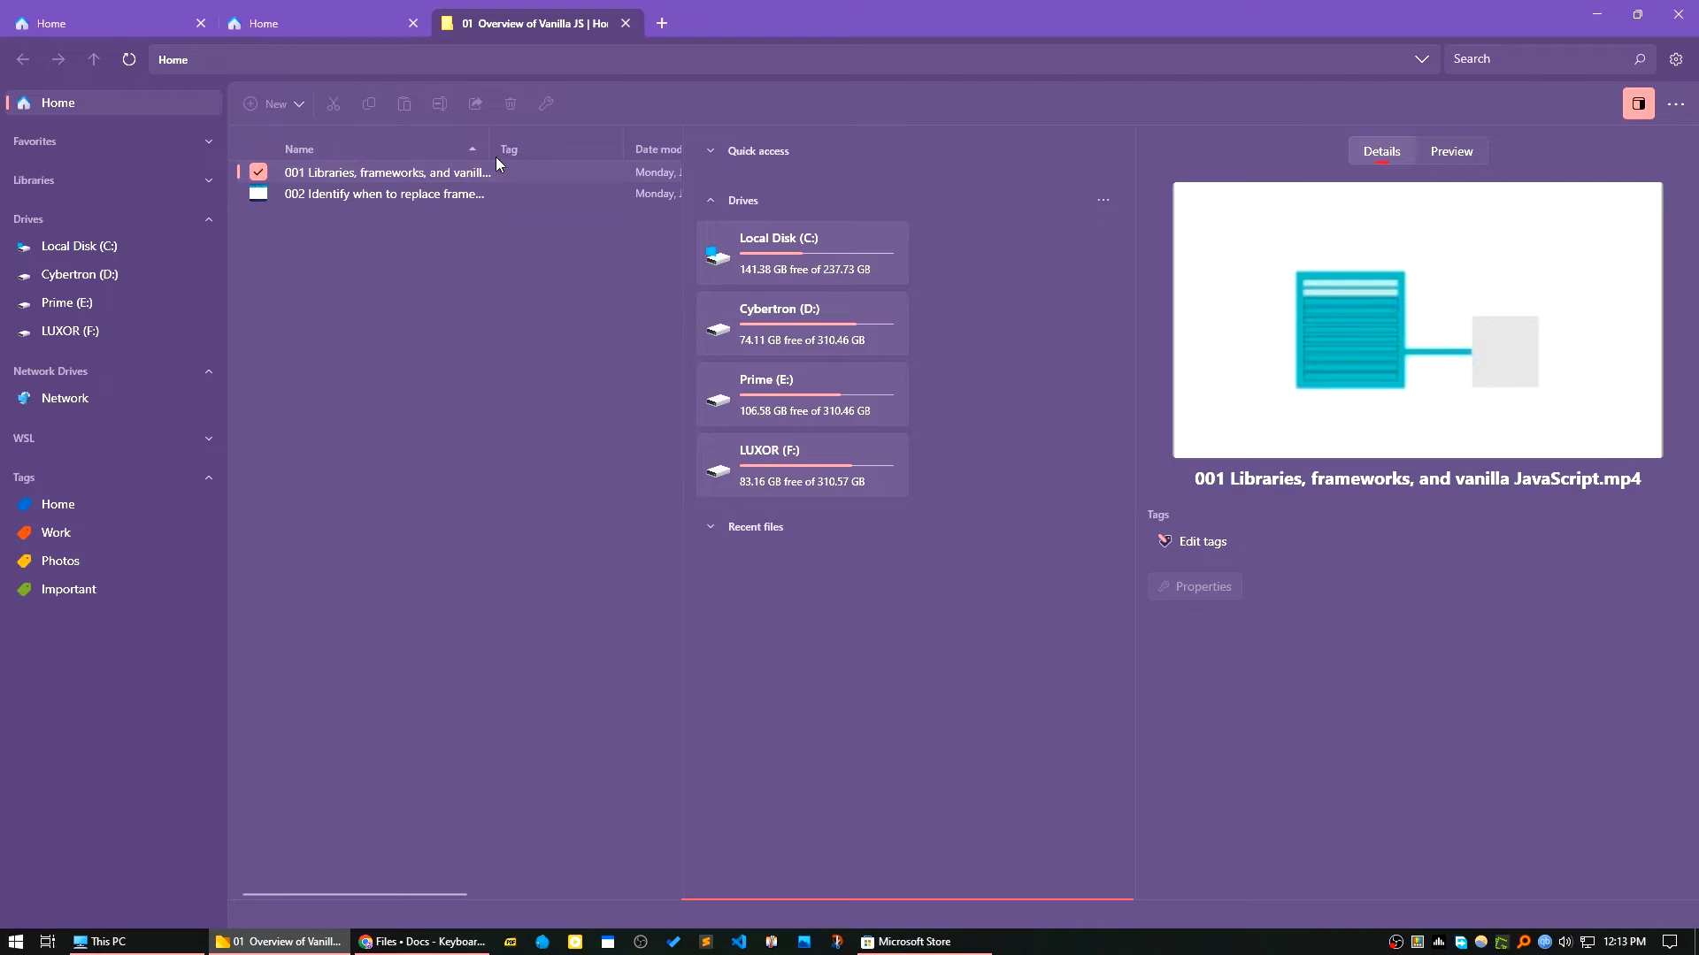
{"action": "left_click", "coordinate": [494, 374]}
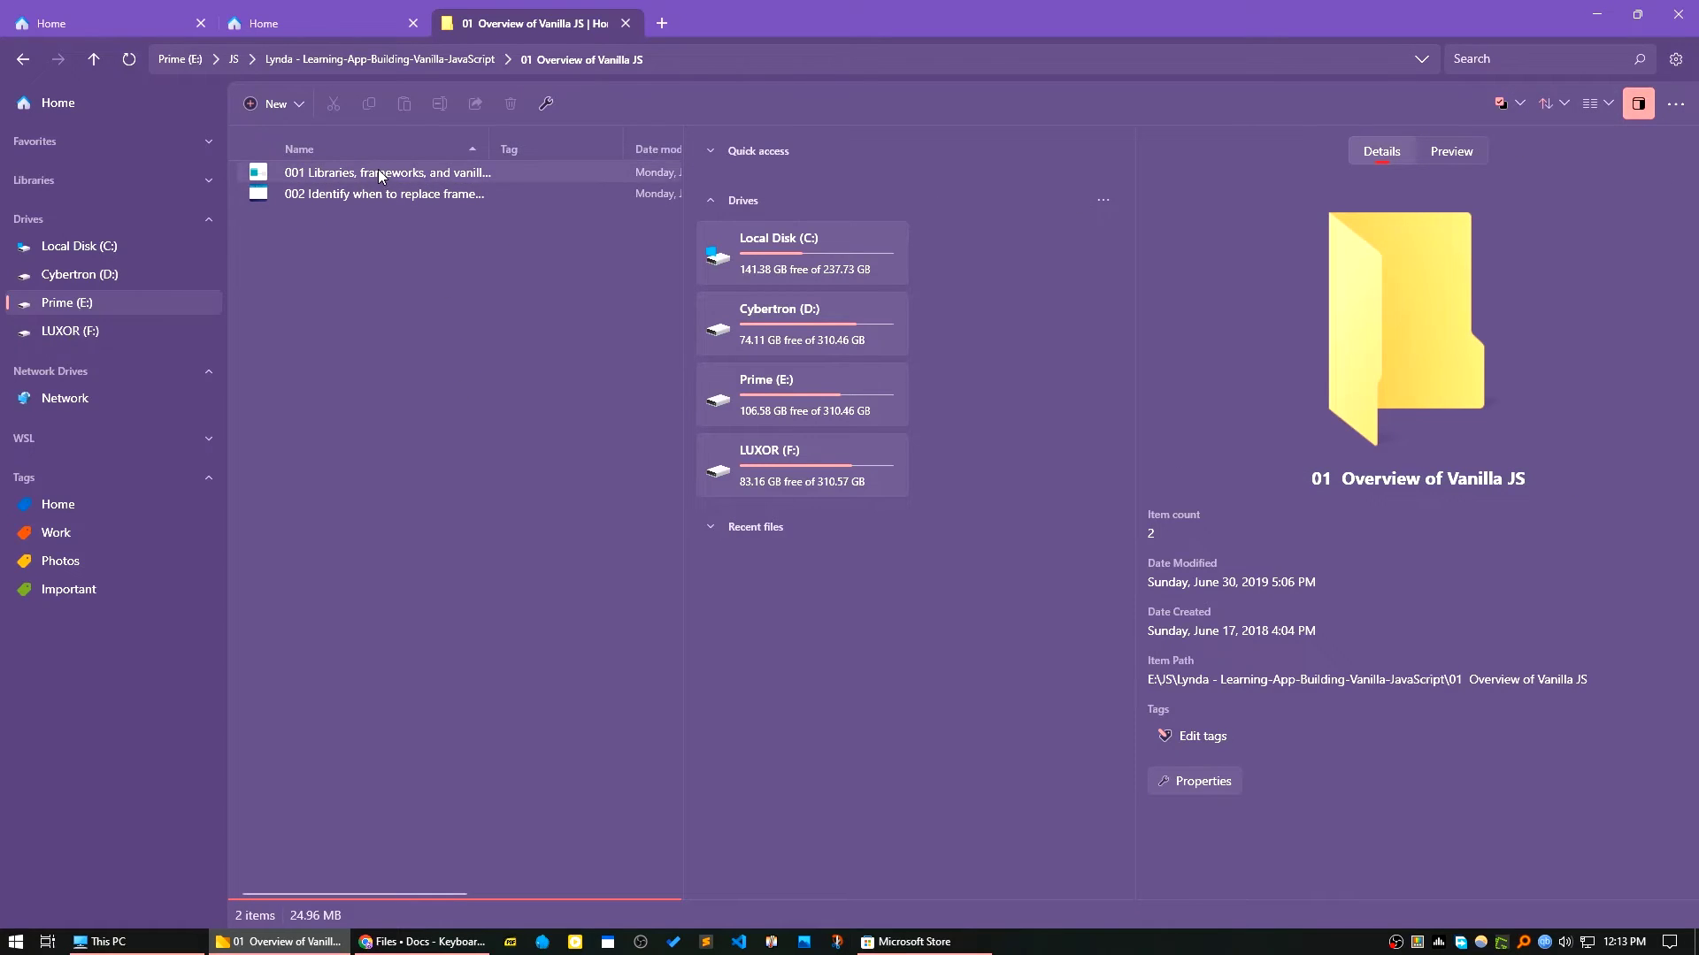
Go up to the Lynda course folder and hide the details pane.
{"action": "left_click", "coordinate": [421, 59]}
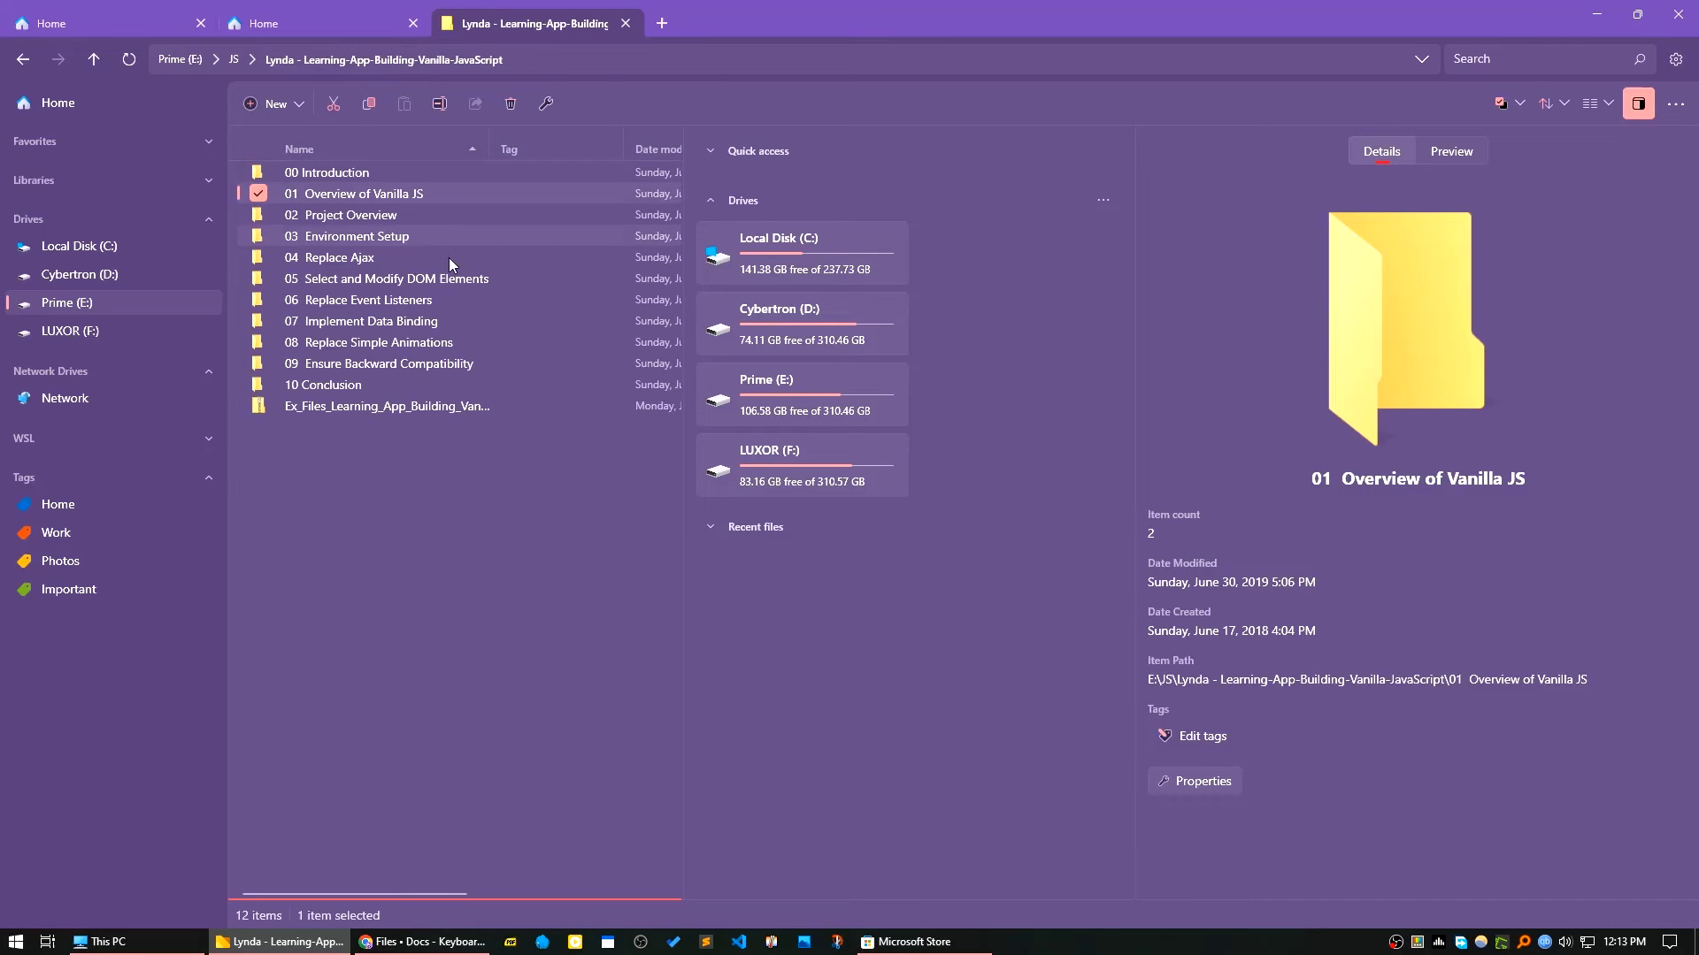
{"action": "left_click", "coordinate": [1638, 103]}
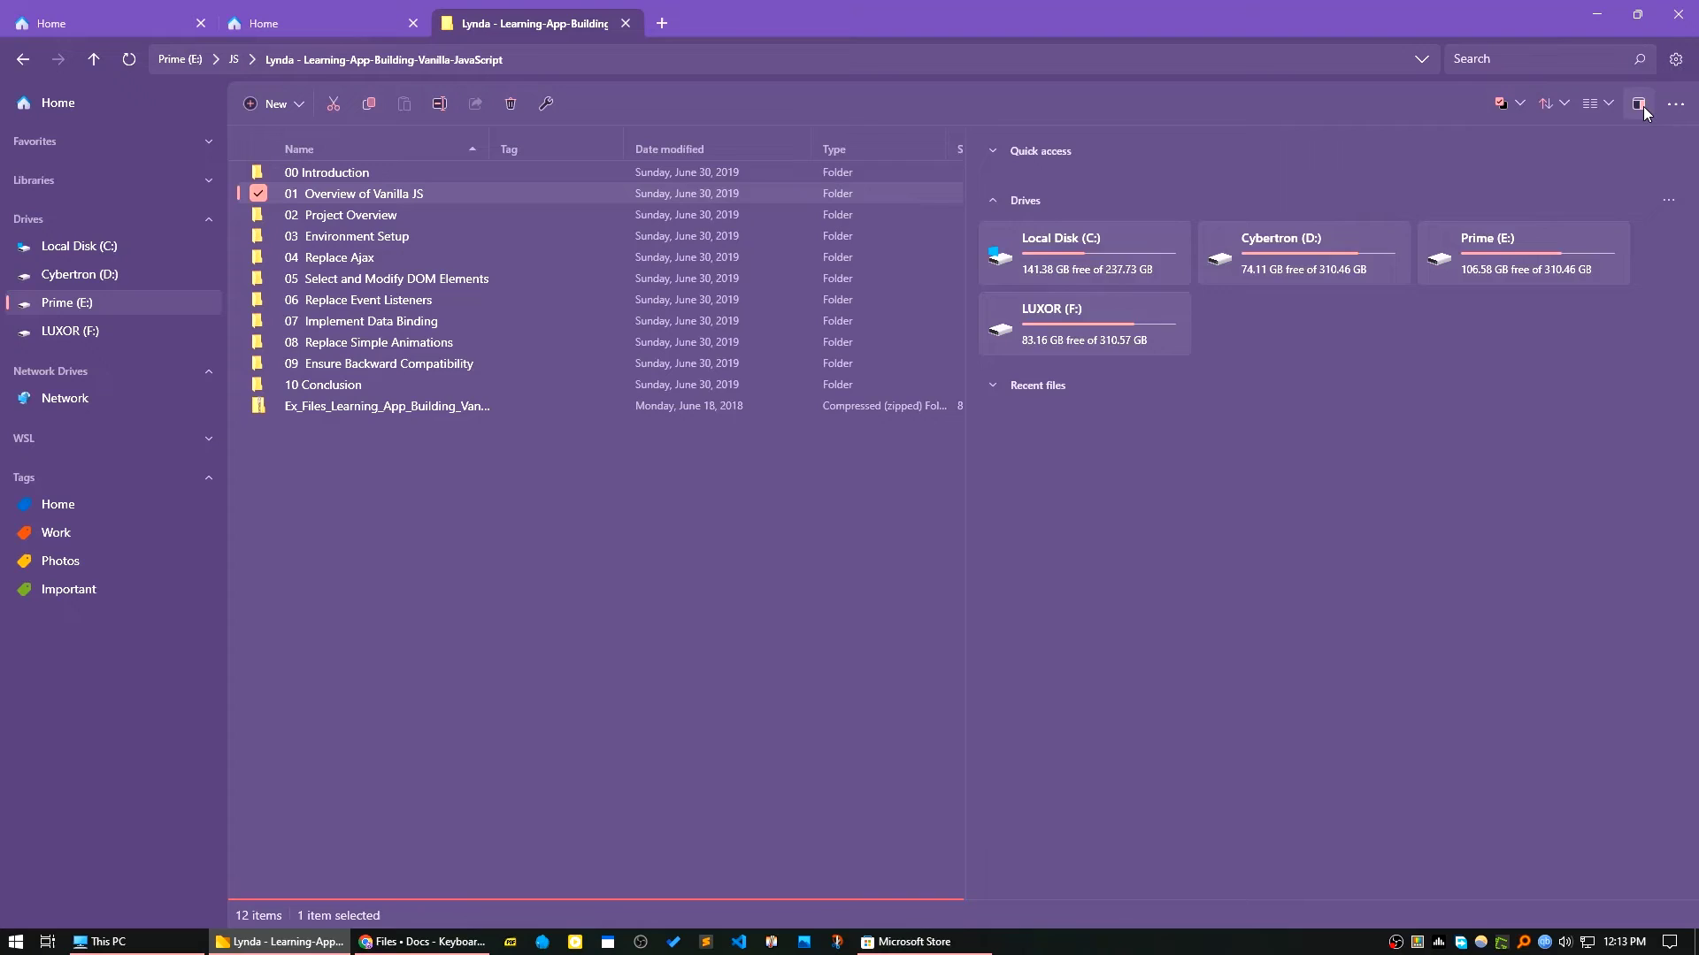
{"action": "left_click", "coordinate": [1638, 103]}
Close the second pane and open Settings on its General page.
{"action": "left_click", "coordinate": [1642, 108]}
{"action": "left_click", "coordinate": [1610, 106]}
{"action": "left_click", "coordinate": [1610, 106]}
{"action": "left_click", "coordinate": [1676, 103]}
{"action": "left_click", "coordinate": [1558, 144]}
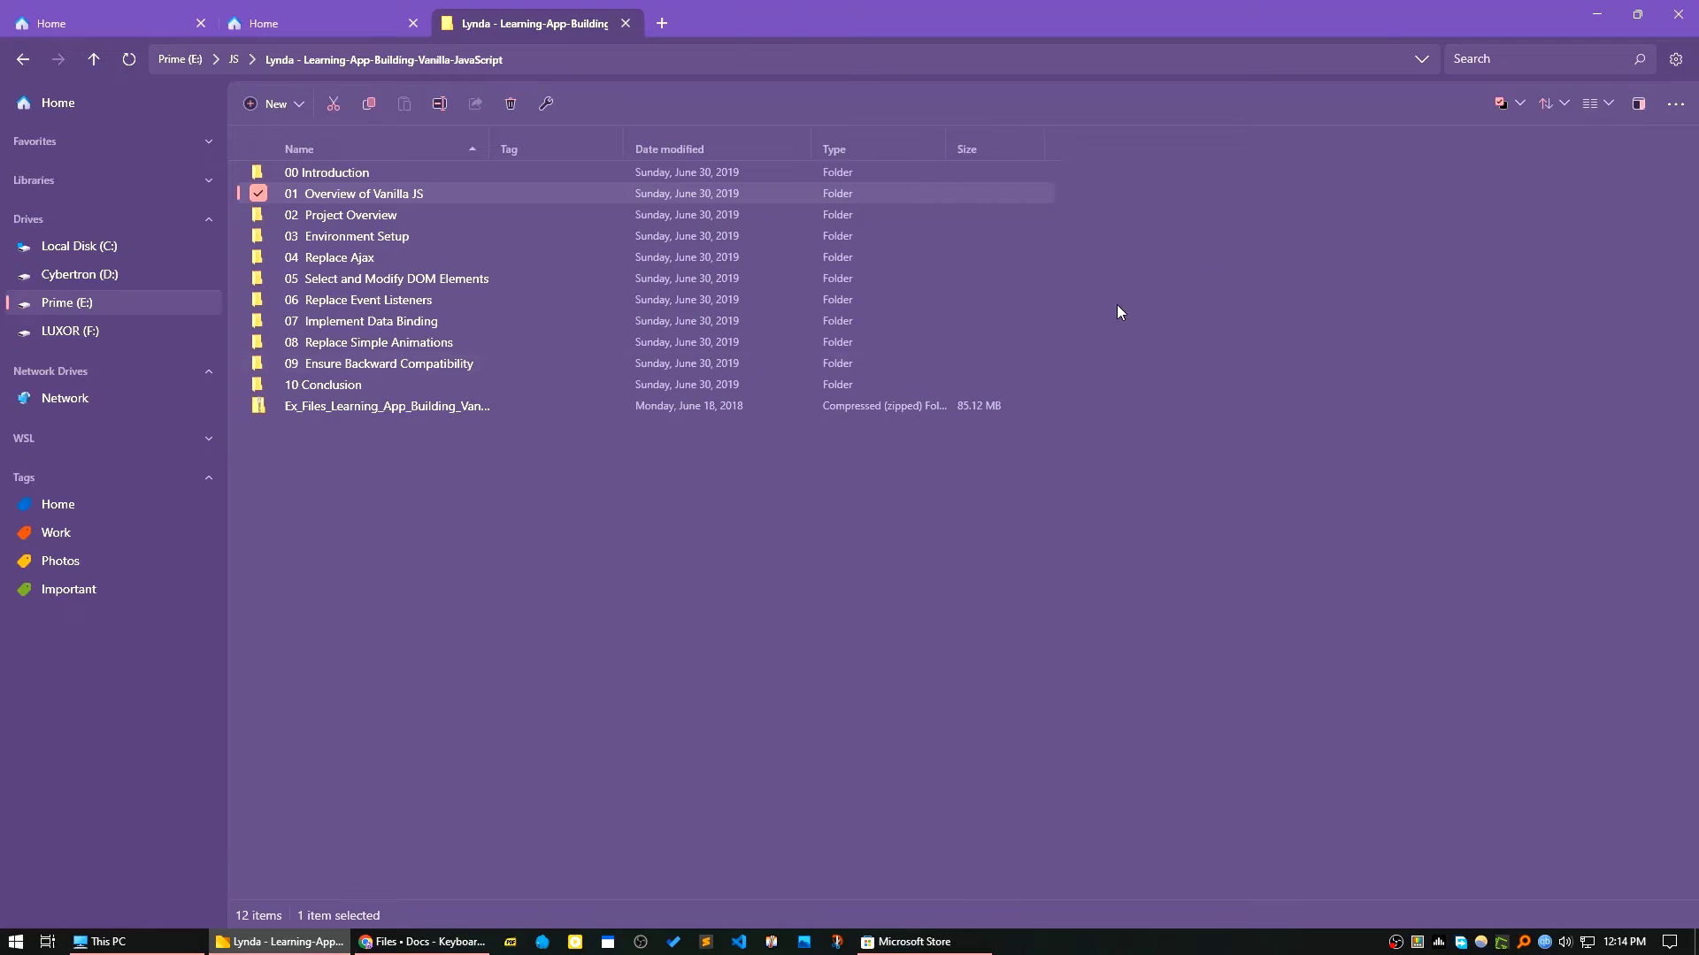
{"action": "left_click", "coordinate": [1675, 58]}
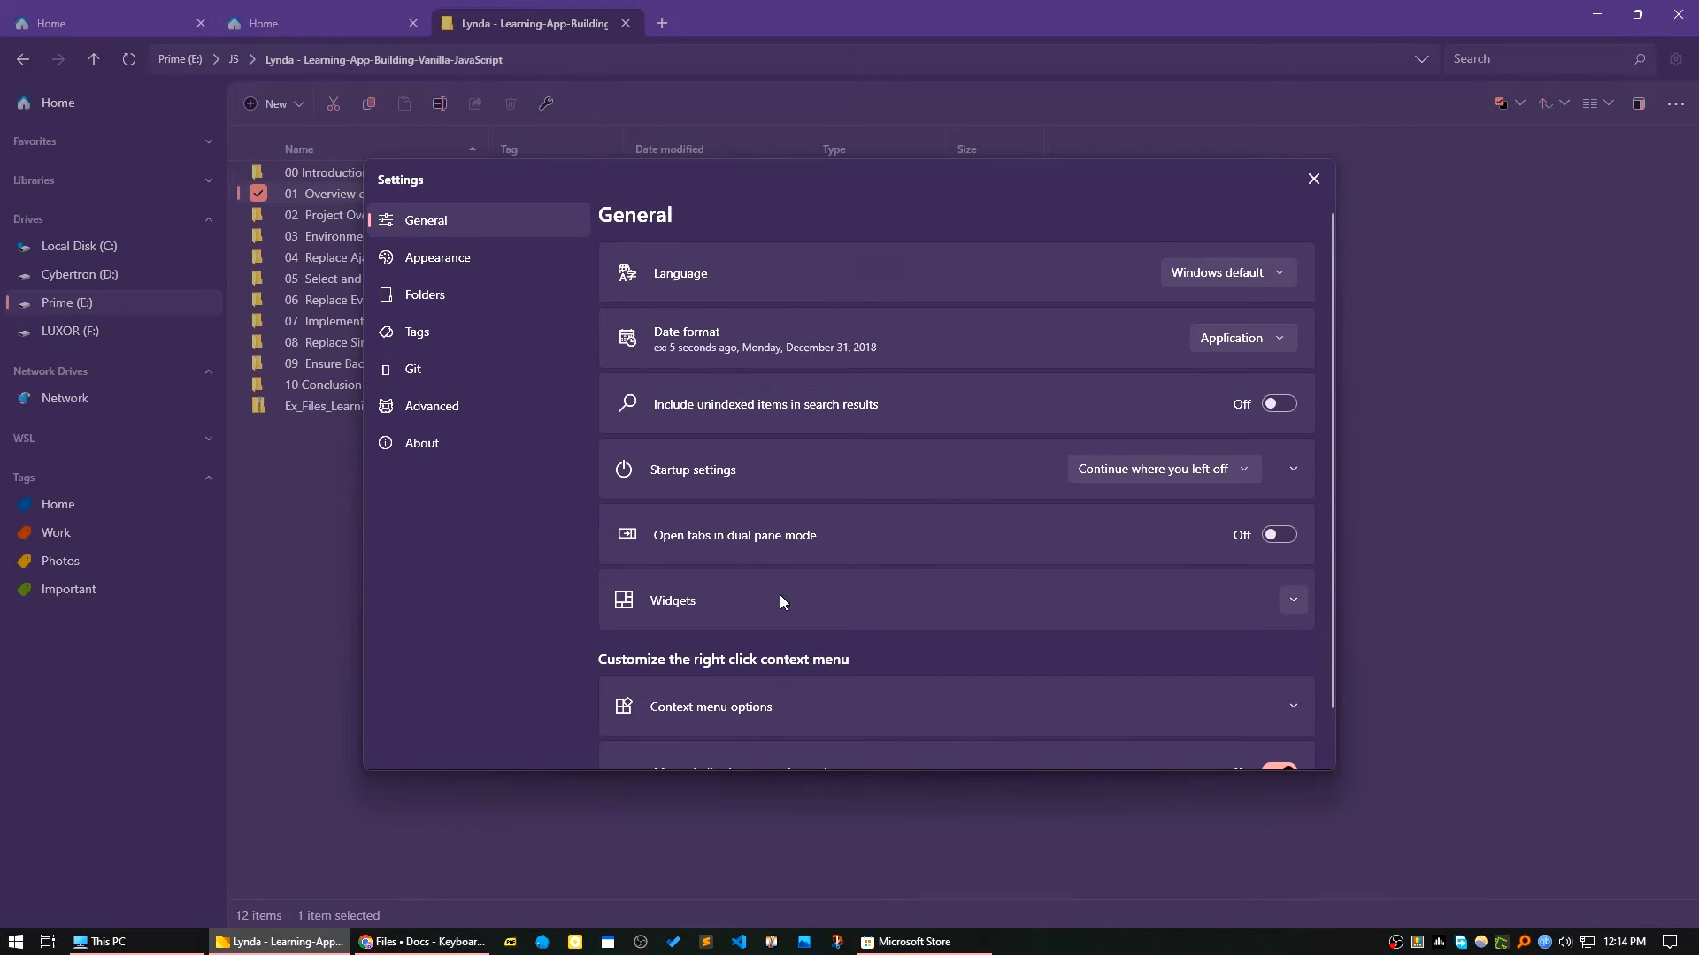
{"action": "scroll", "coordinate": [779, 595], "scroll_direction": "down", "scroll_amount": 1}
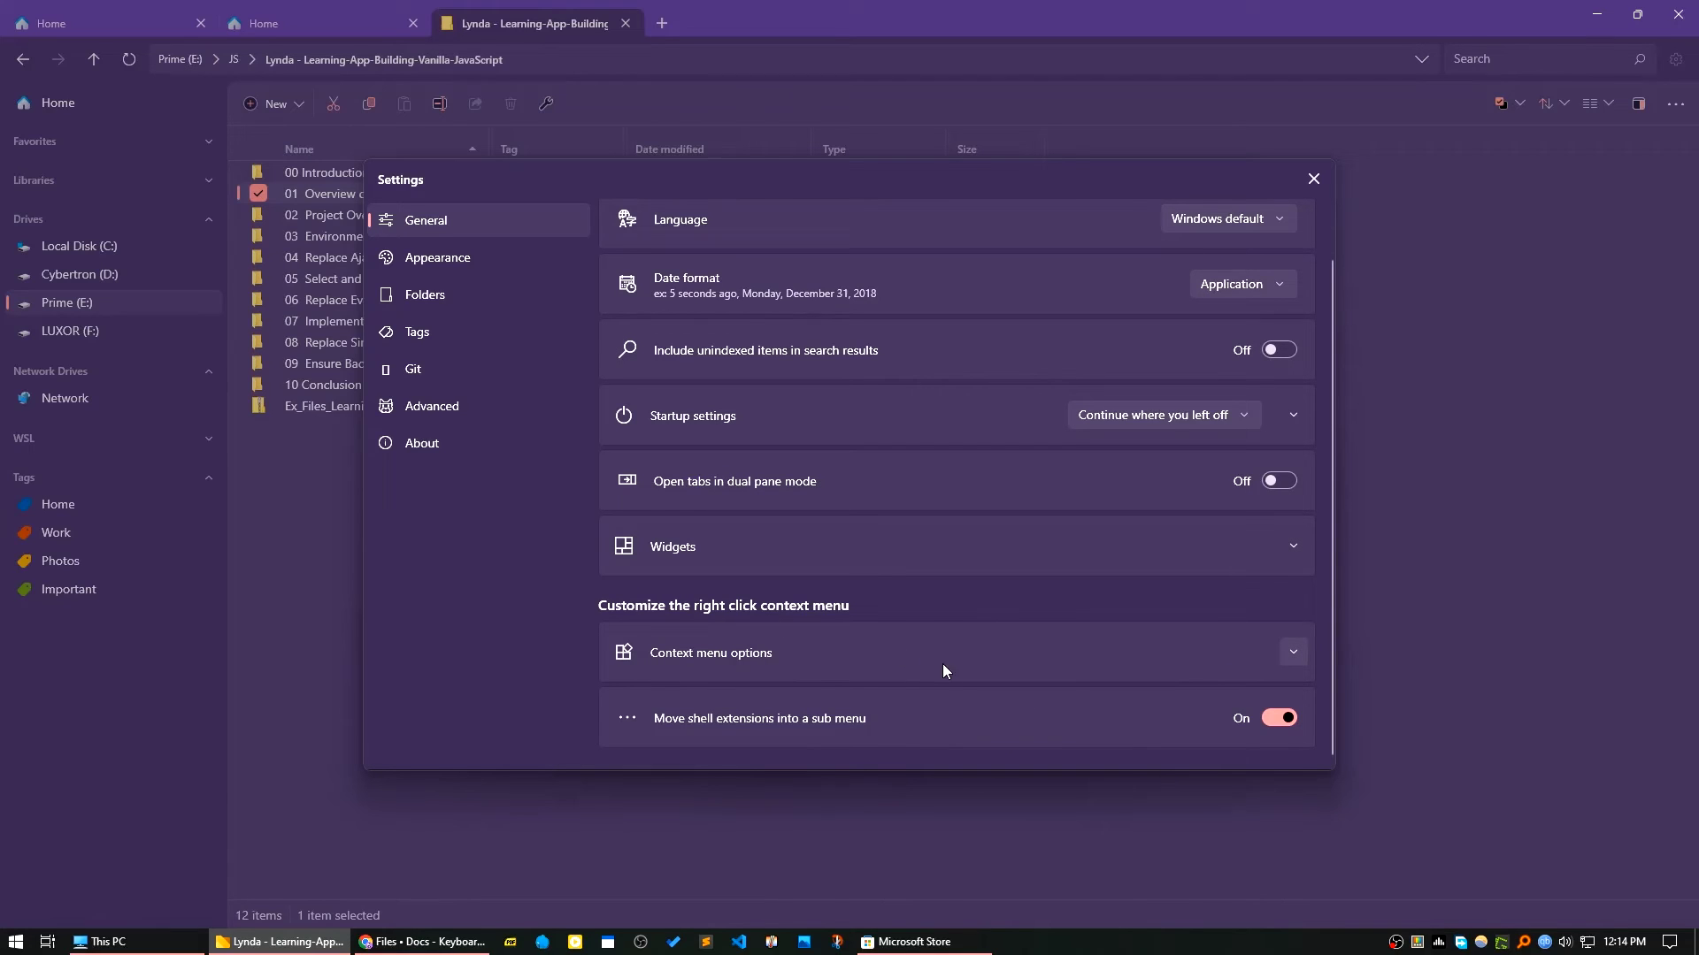
Try the Orange Bright preset background in the Appearance settings.
{"action": "left_click", "coordinate": [462, 262]}
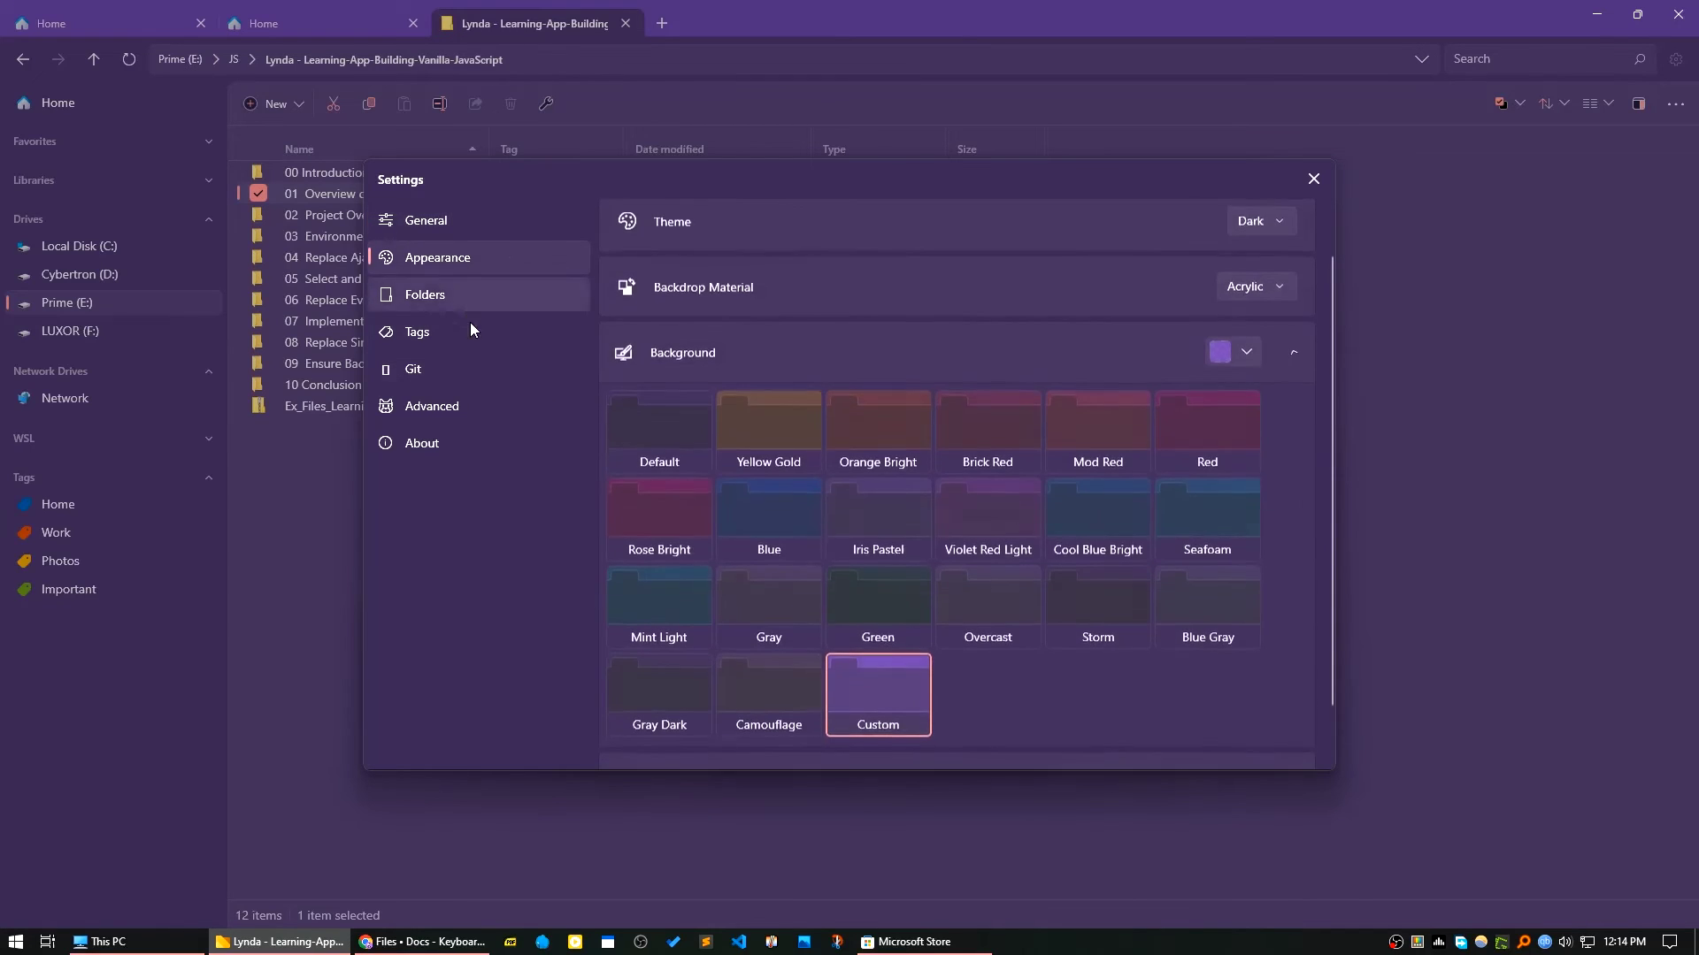
{"action": "left_click", "coordinate": [884, 439]}
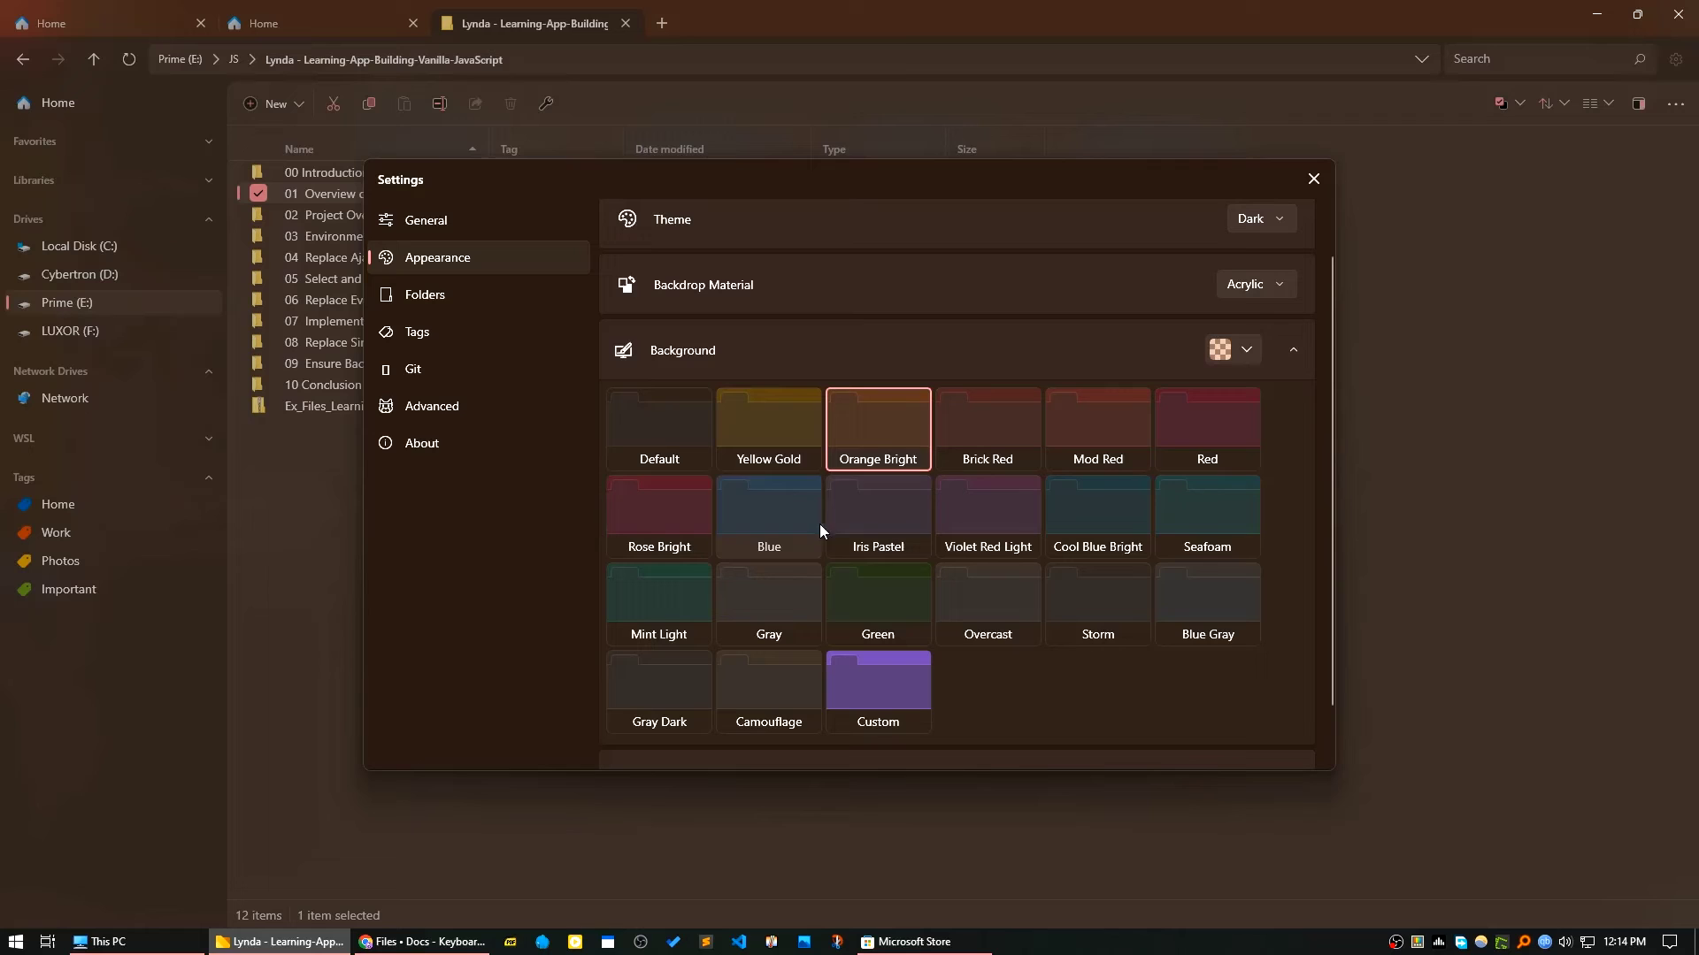
{"action": "left_click", "coordinate": [1241, 369]}
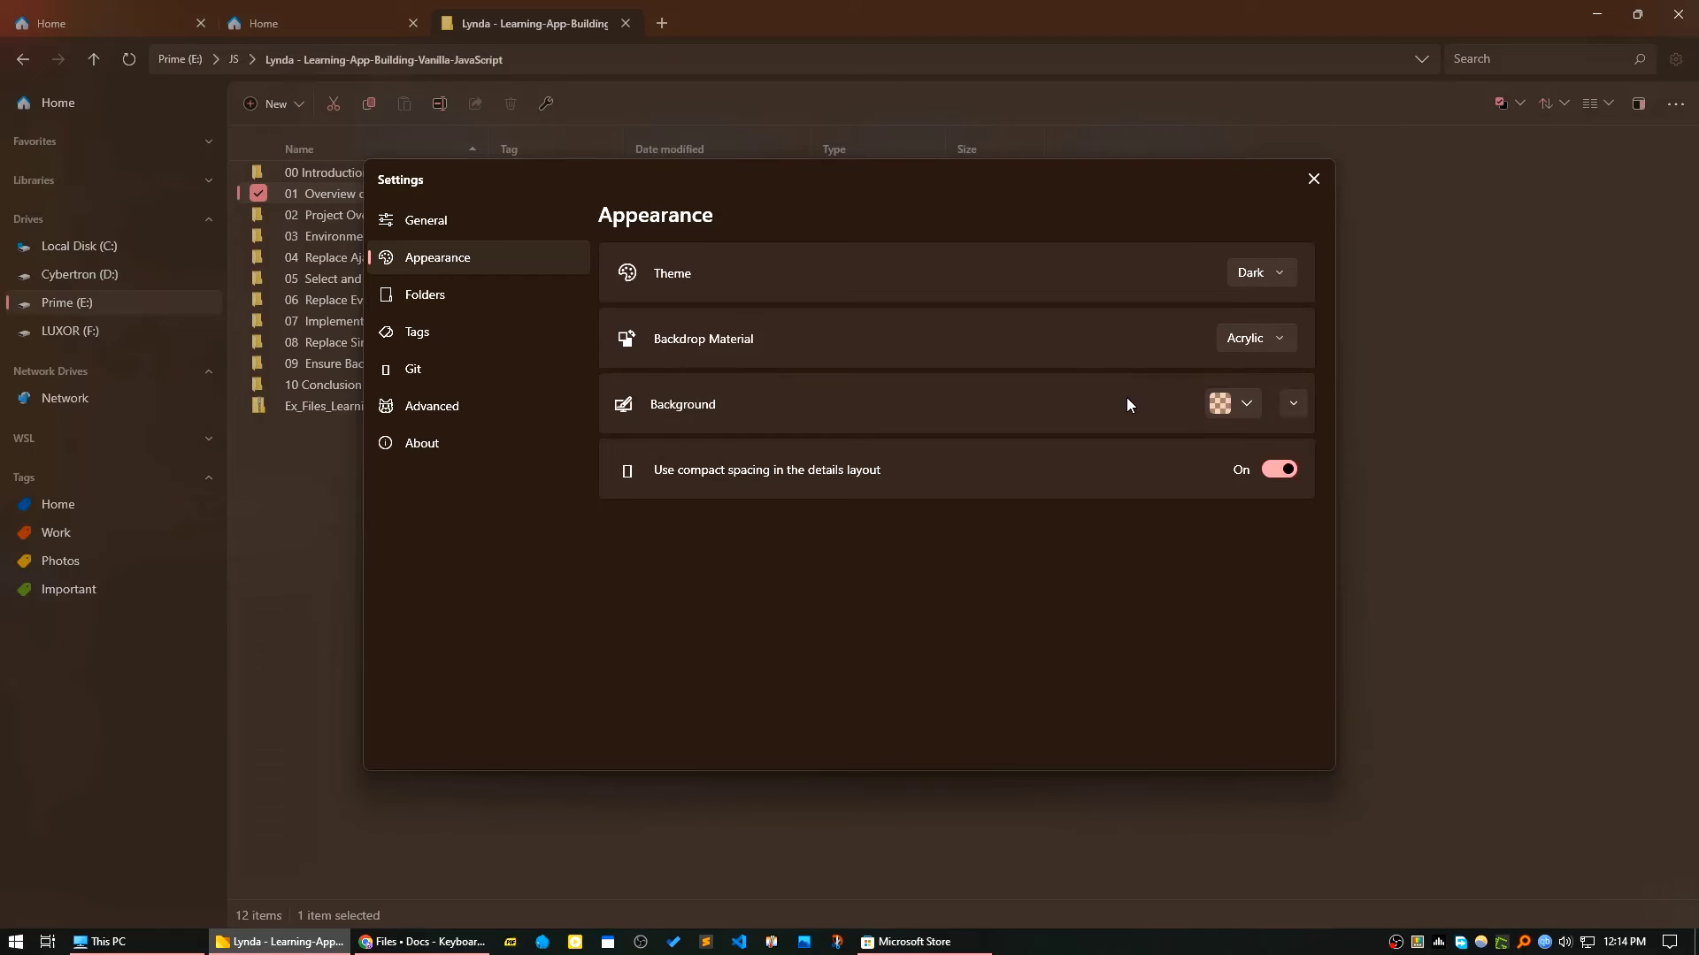
{"action": "left_click", "coordinate": [1098, 402]}
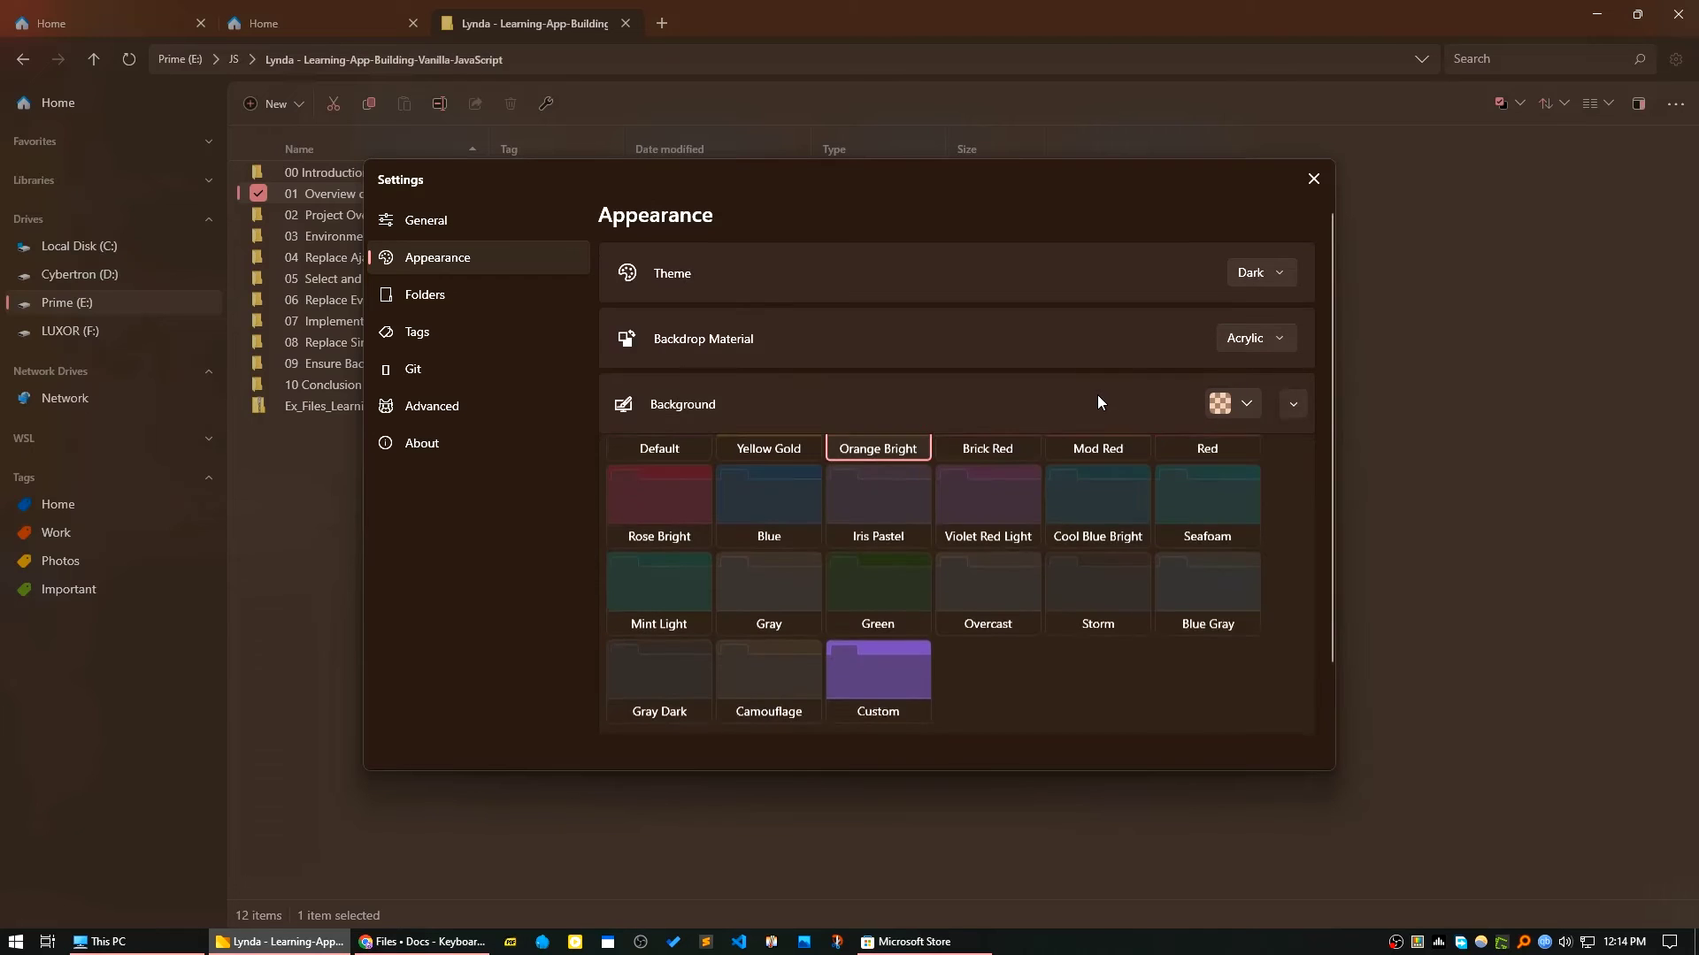
Apply the custom magenta background FF9A0089, check its RGB values, and keep the Dark theme.
{"action": "left_click", "coordinate": [1221, 405]}
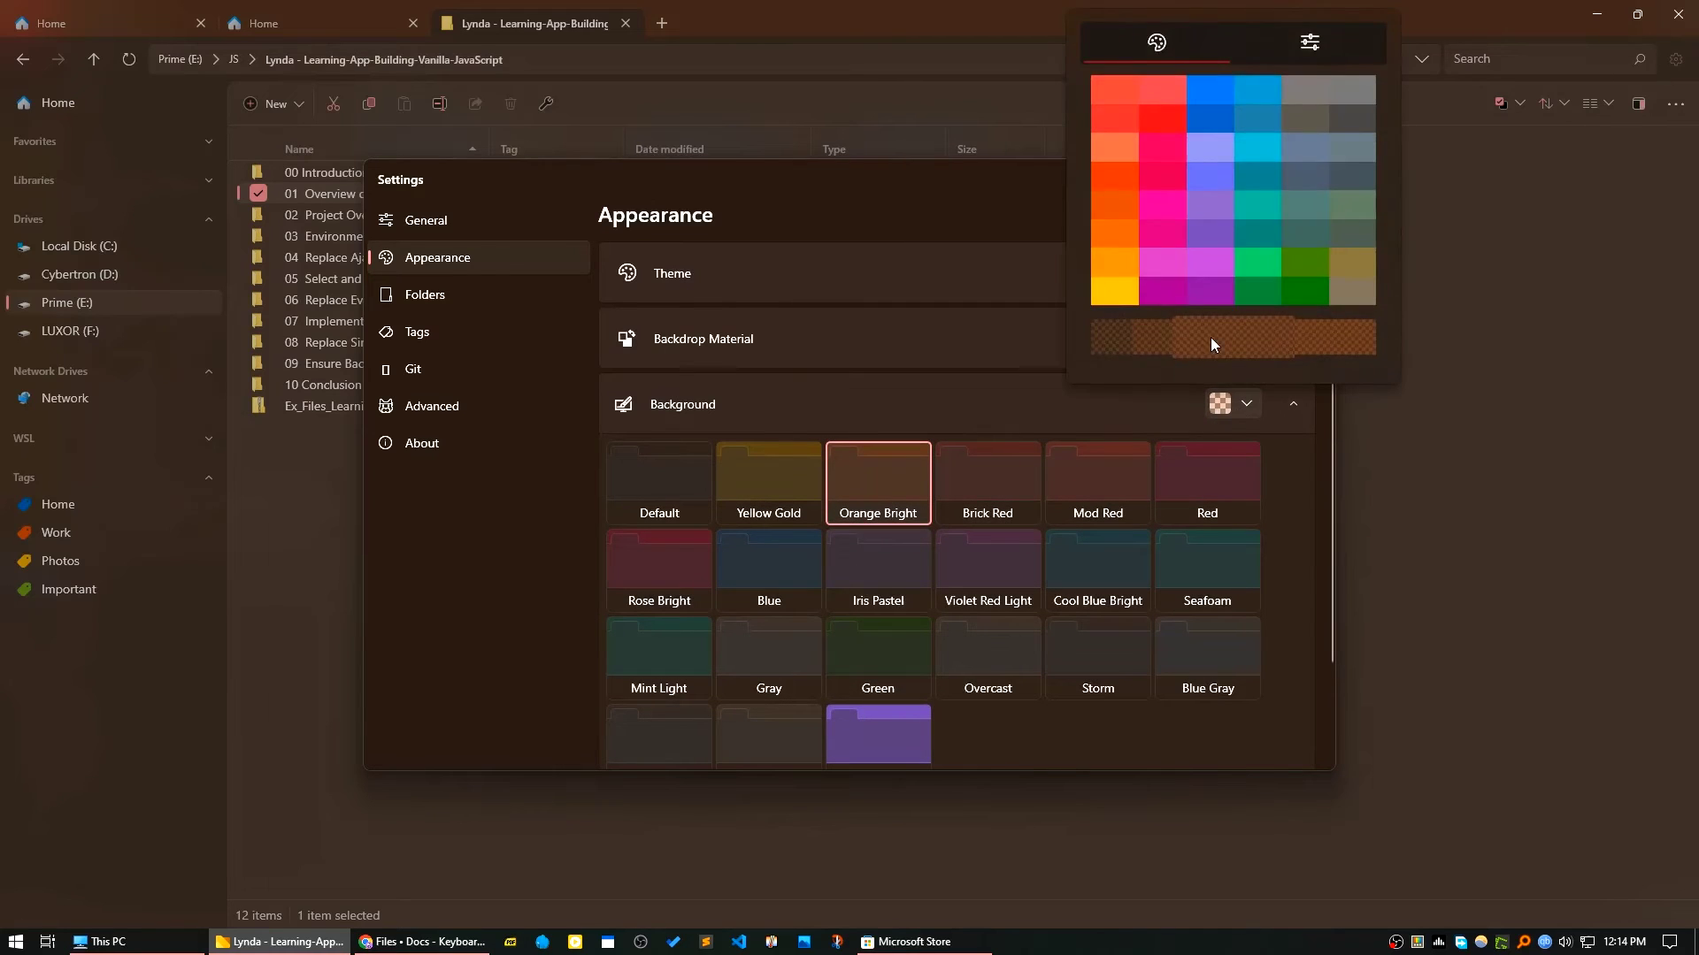
{"action": "left_click", "coordinate": [1214, 234]}
{"action": "left_click", "coordinate": [1214, 288]}
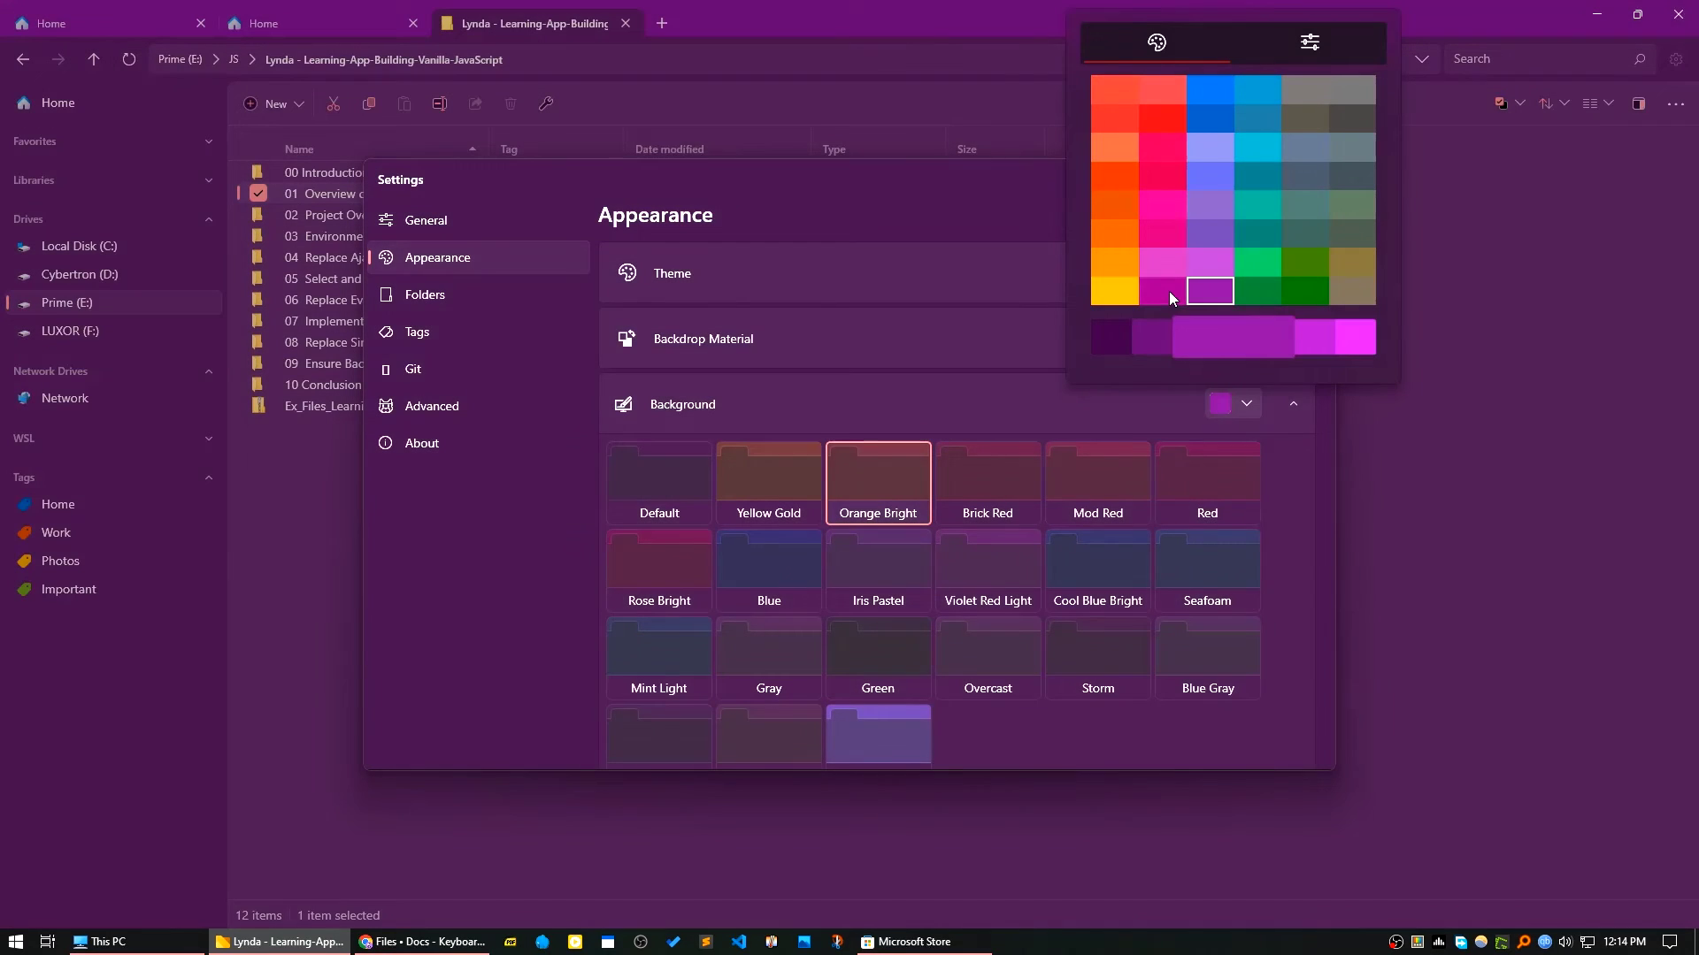
{"action": "left_click", "coordinate": [1169, 291]}
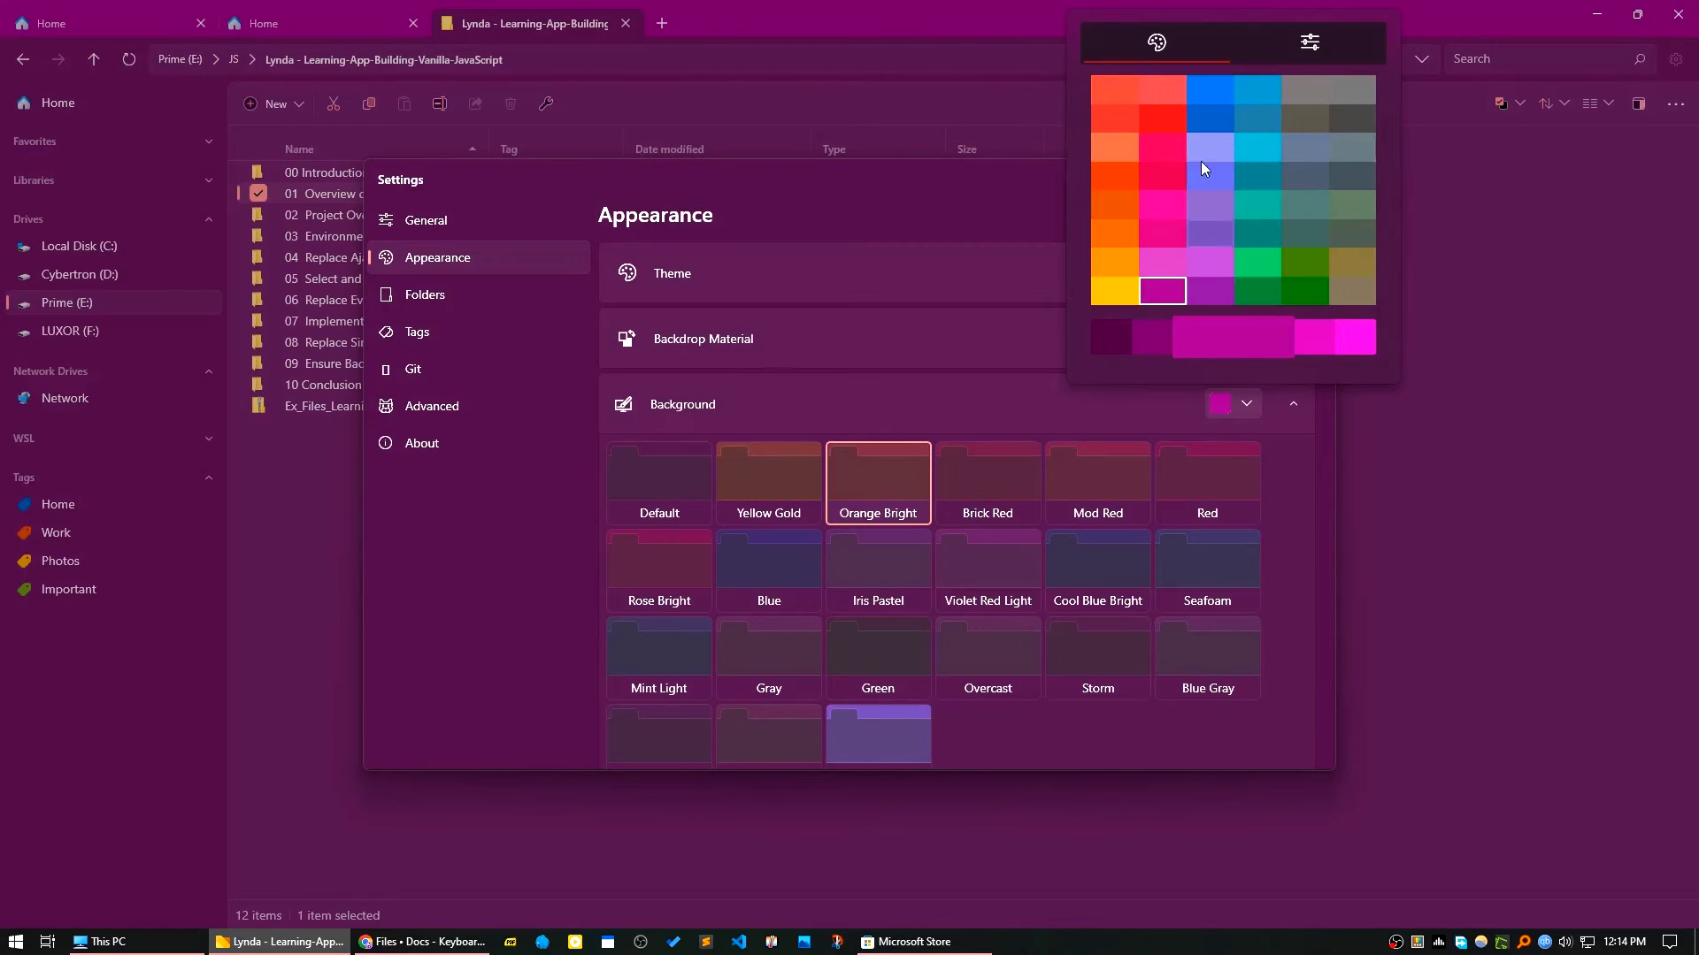
{"action": "left_click", "coordinate": [1313, 50]}
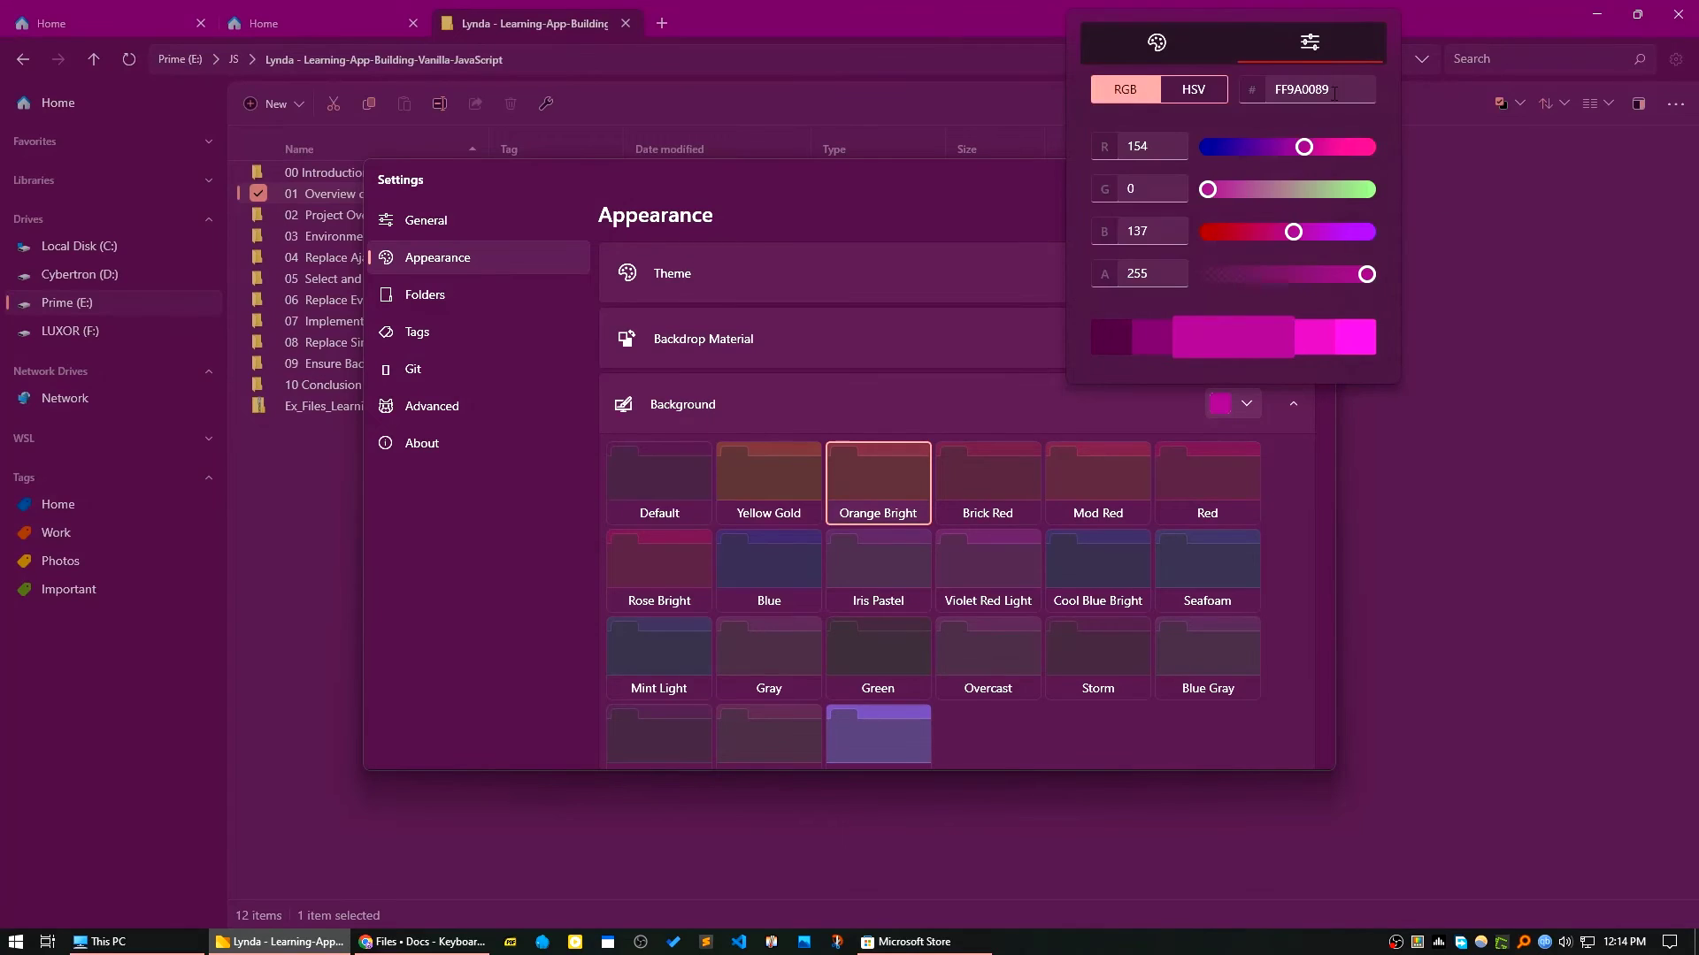
{"action": "left_click", "coordinate": [1505, 281]}
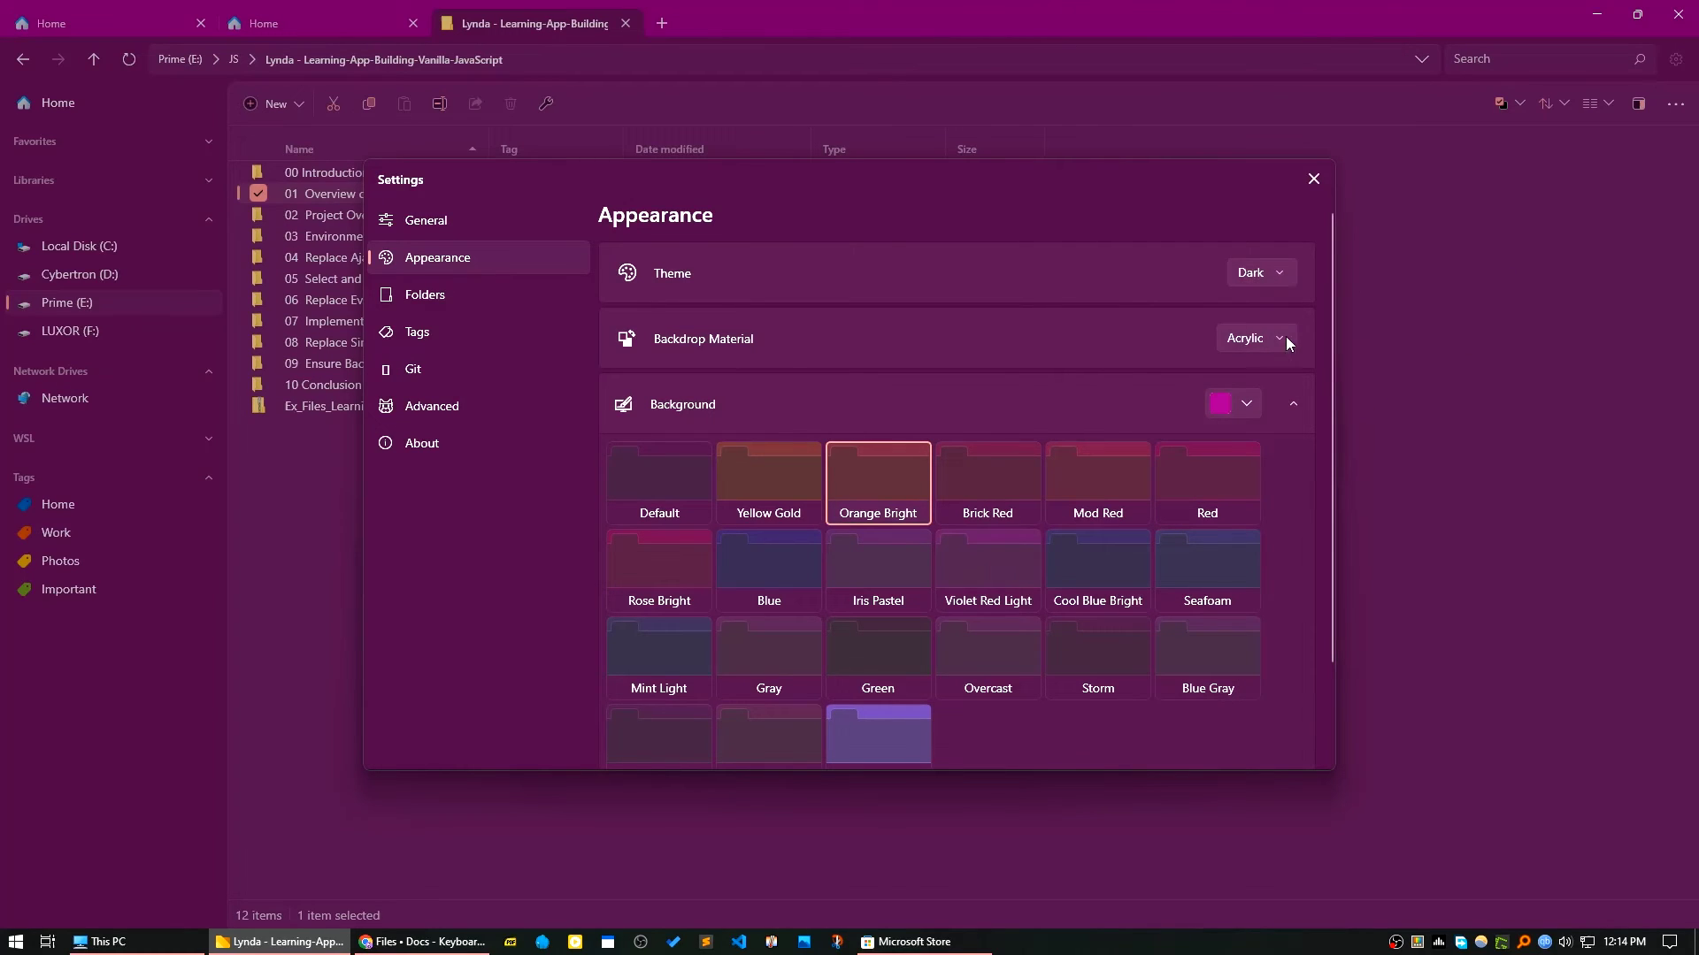
{"action": "left_click", "coordinate": [1265, 276]}
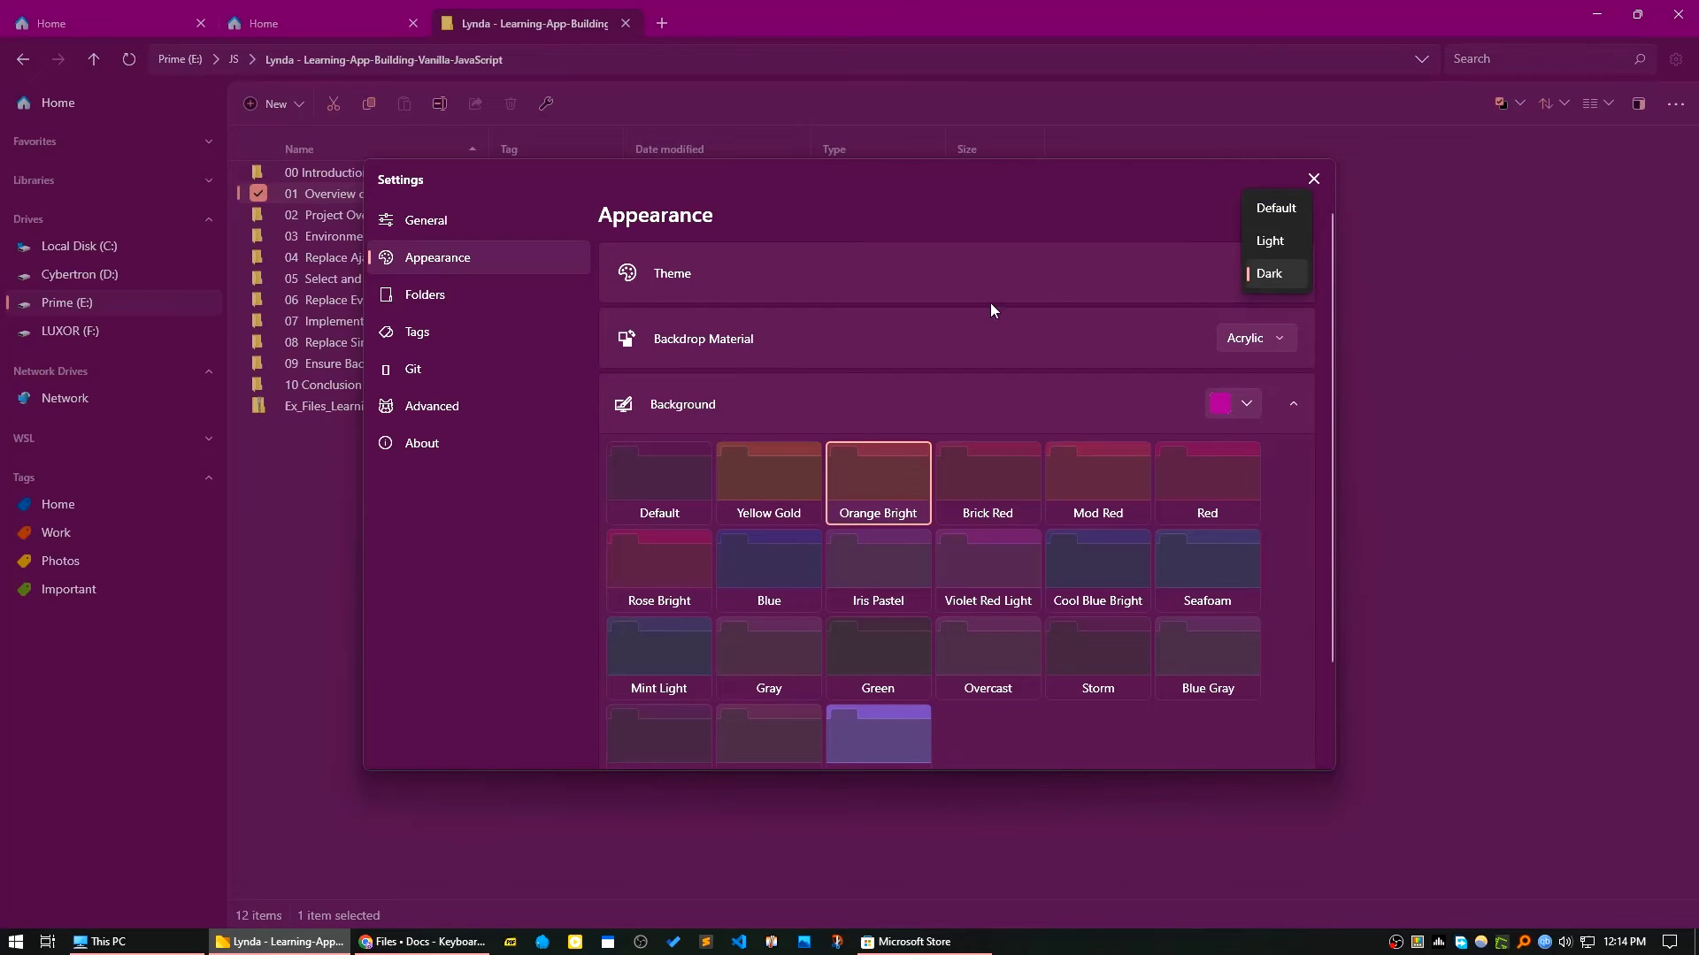
{"action": "left_click", "coordinate": [483, 292]}
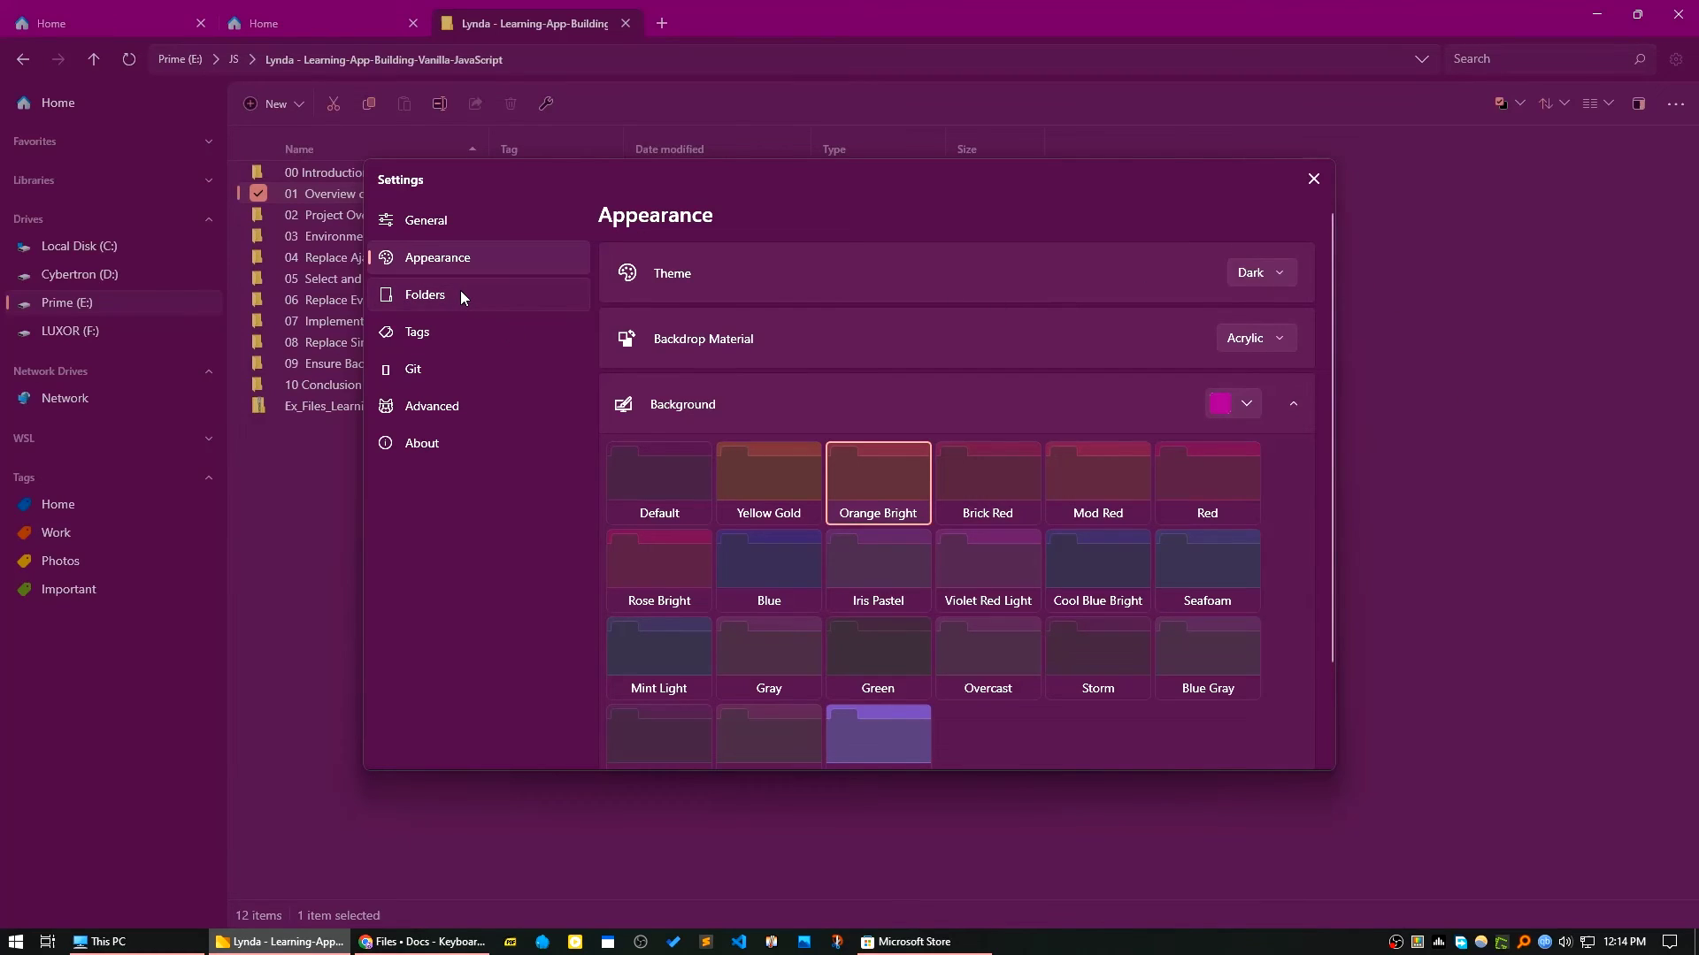
Enable Calculate folder sizes under Folders > Behaviors and close Settings to show the 456.89 MB total.
{"action": "left_click", "coordinate": [460, 292]}
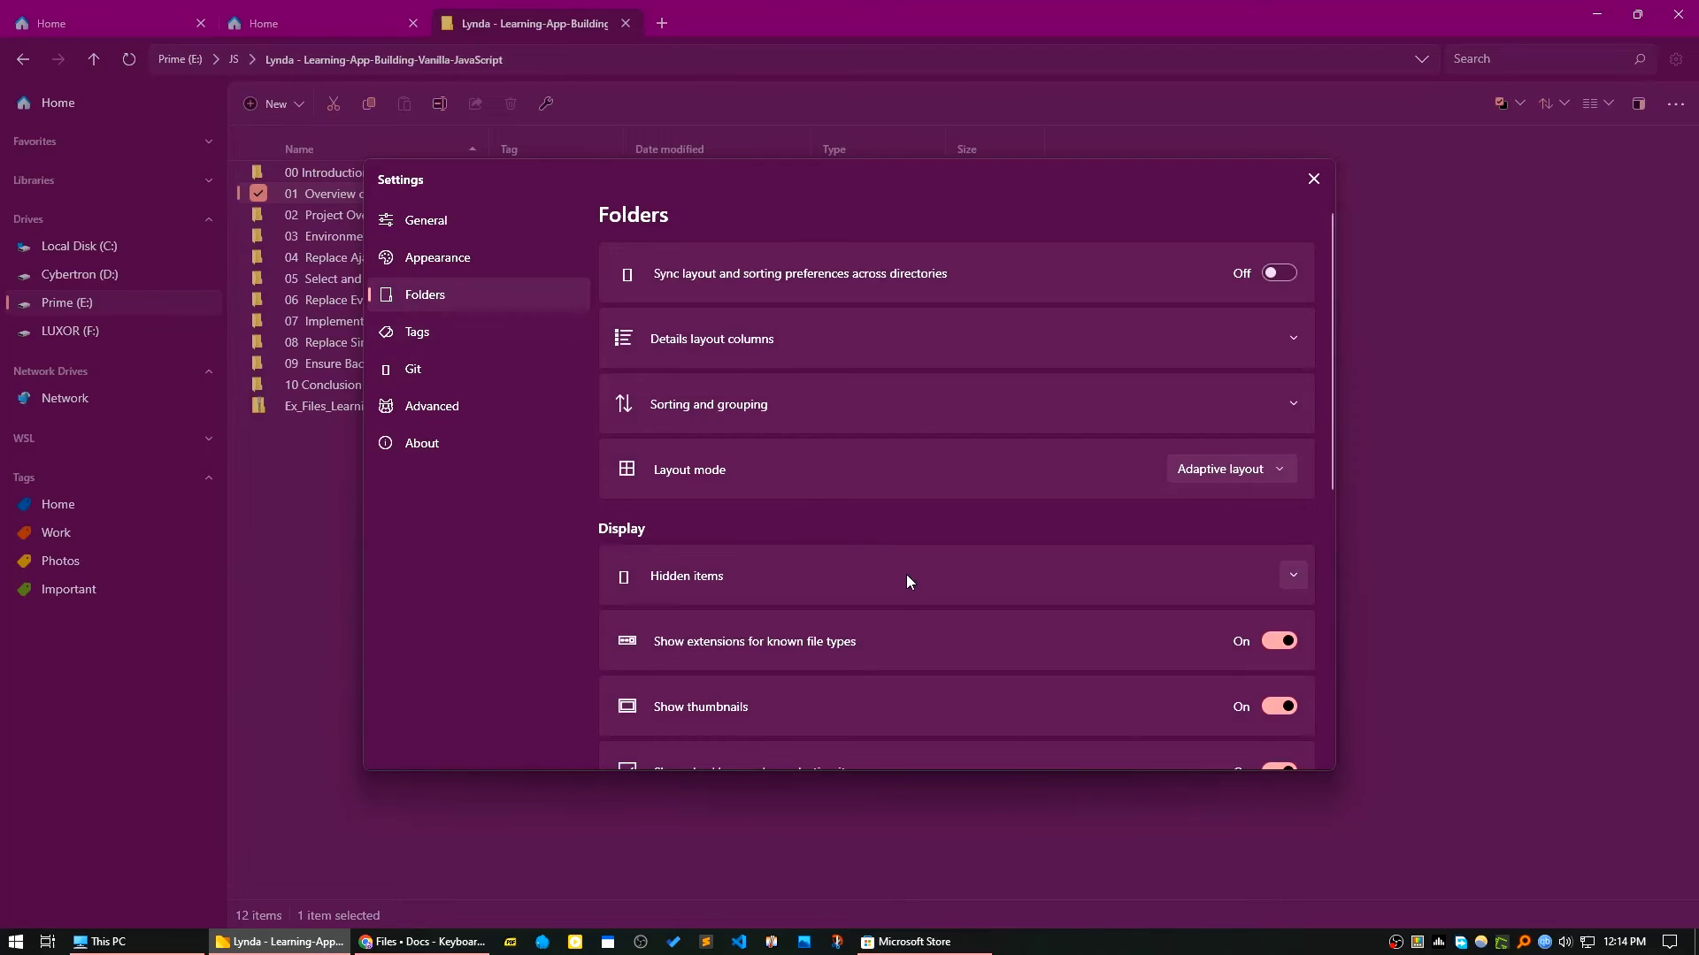
{"action": "scroll", "coordinate": [903, 588], "scroll_direction": "down", "scroll_amount": 2}
{"action": "scroll", "coordinate": [900, 591], "scroll_direction": "down", "scroll_amount": 5}
{"action": "scroll", "coordinate": [900, 591], "scroll_direction": "down", "scroll_amount": 5}
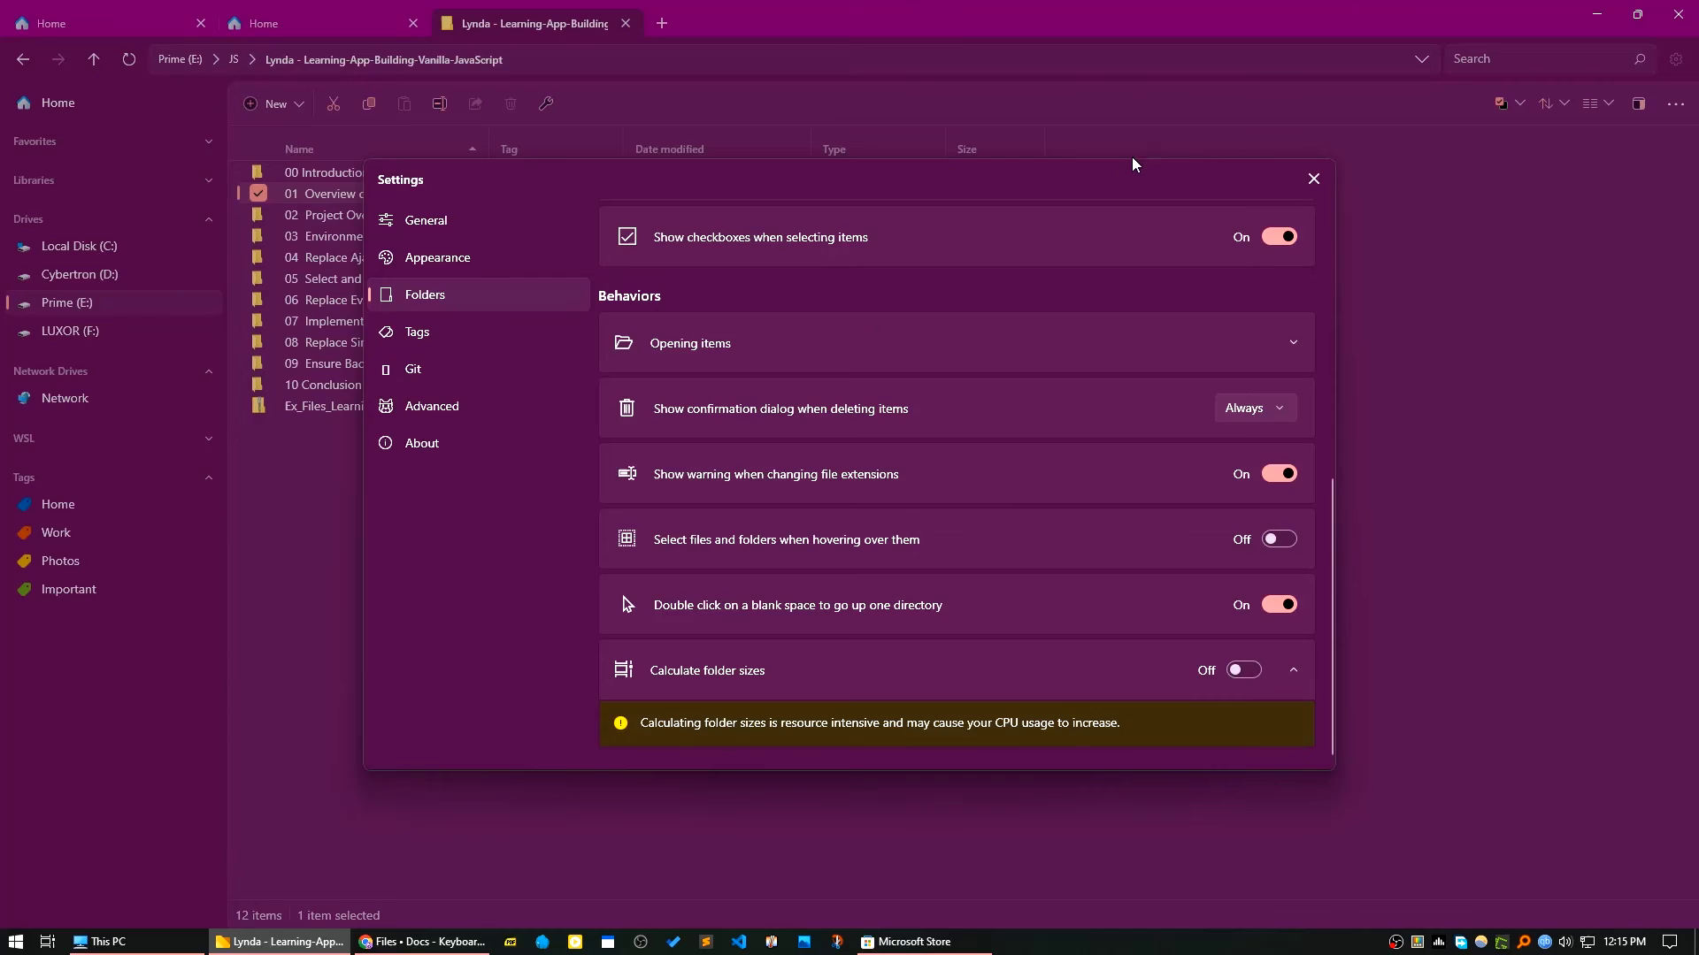
{"action": "left_click", "coordinate": [1250, 672]}
{"action": "left_click", "coordinate": [1314, 179]}
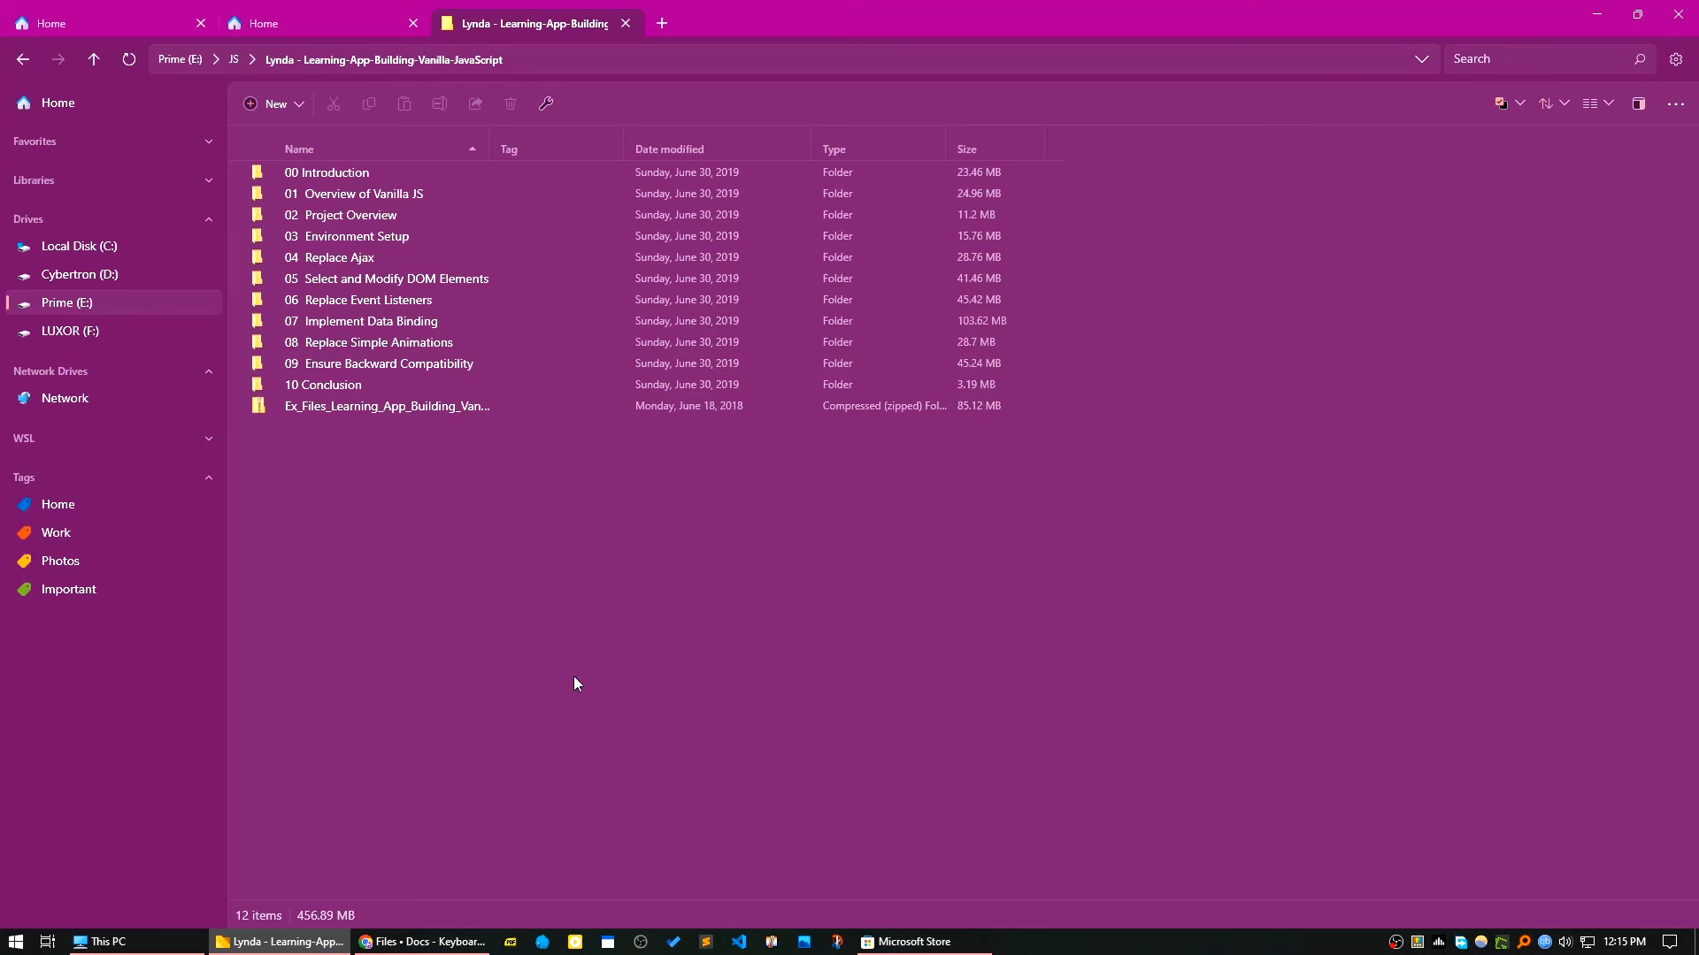
Switch Calculate folder sizes back off and view the Tags page listing Home, Work, Photos, Important.
{"action": "left_click", "coordinate": [1676, 59]}
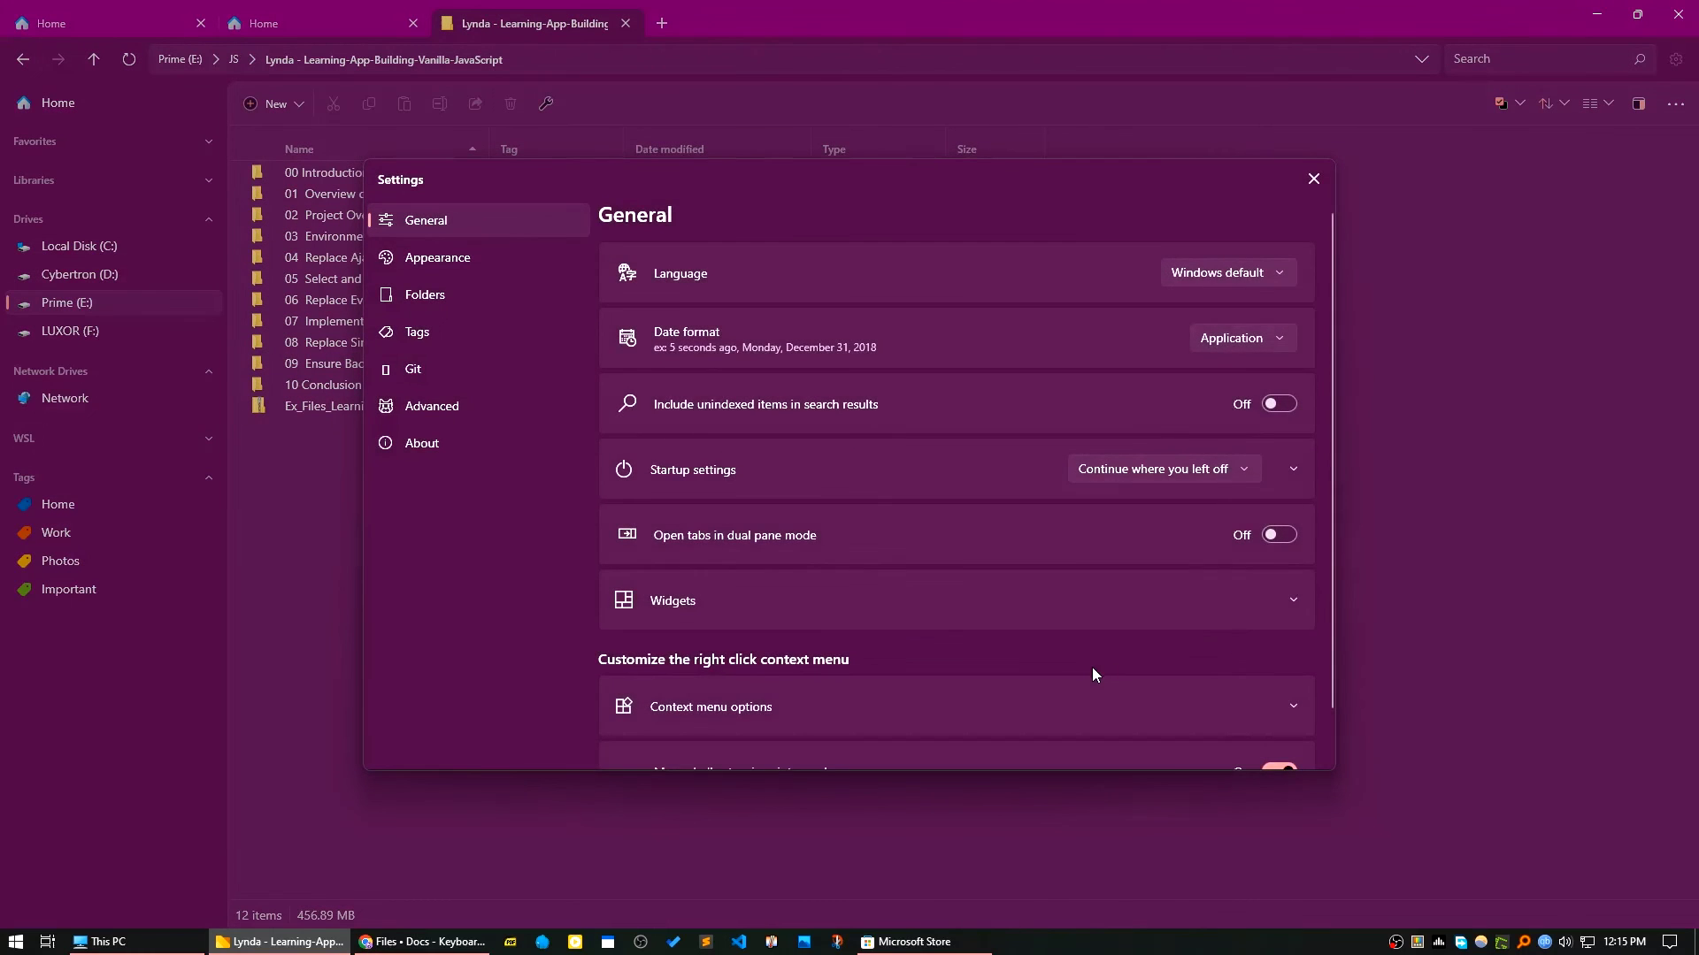
{"action": "scroll", "coordinate": [1092, 674], "scroll_direction": "down", "scroll_amount": 2}
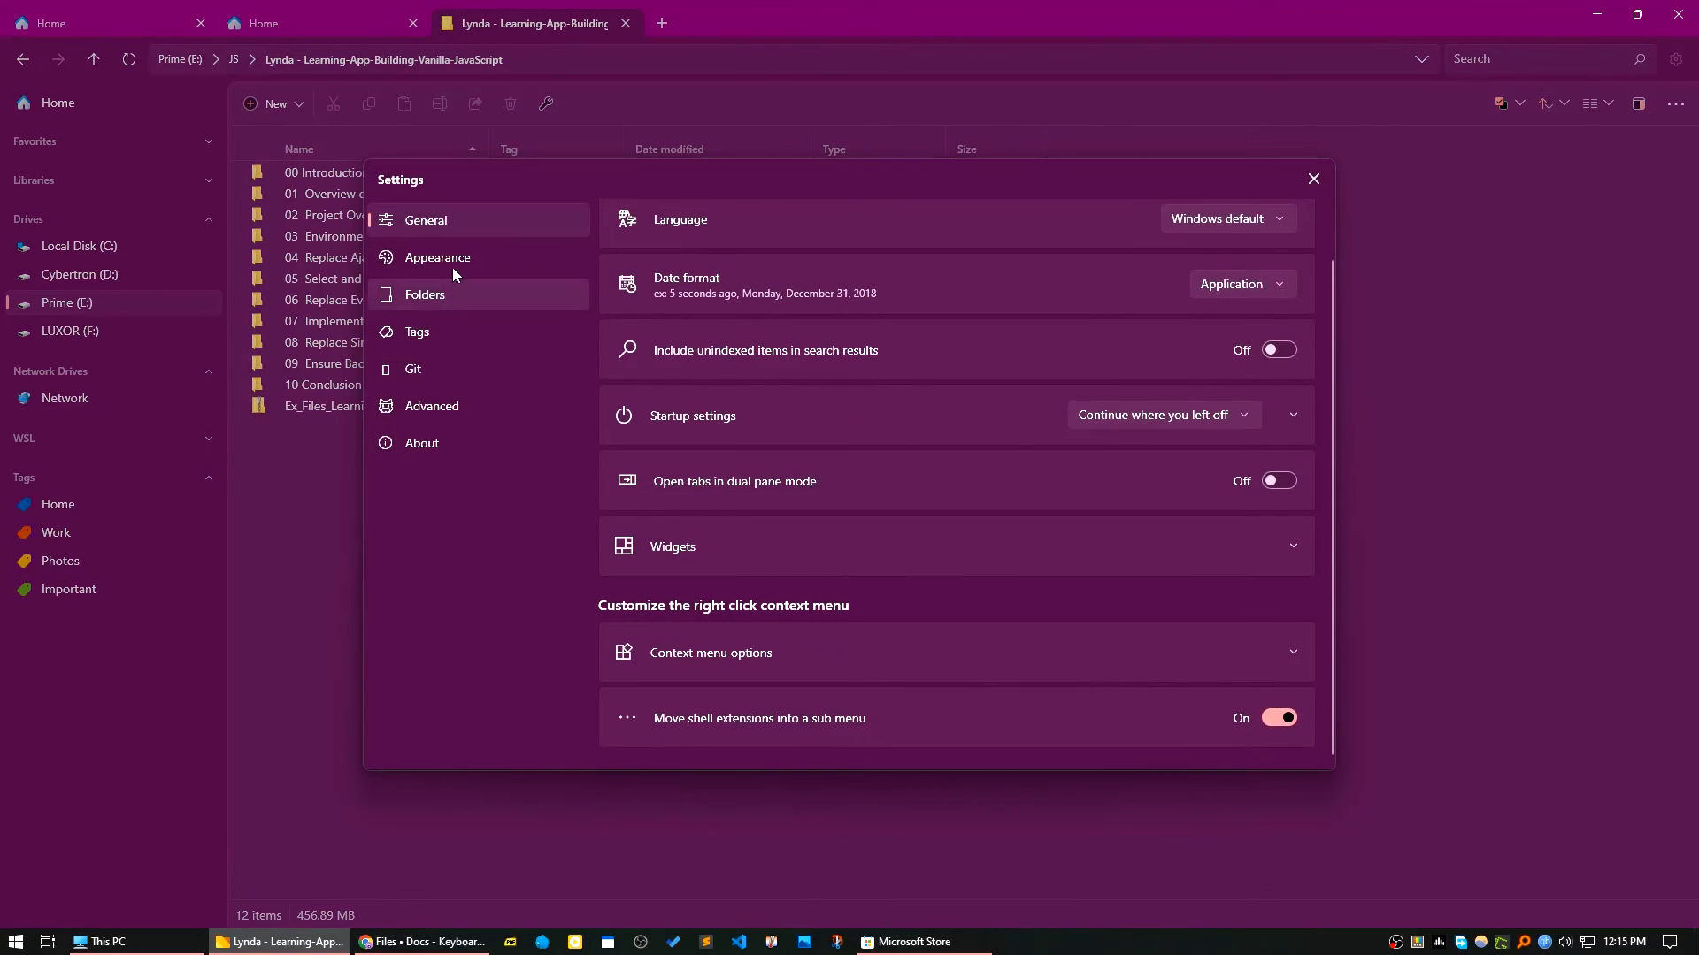
{"action": "left_click", "coordinate": [442, 295]}
{"action": "scroll", "coordinate": [1187, 683], "scroll_direction": "down", "scroll_amount": 3}
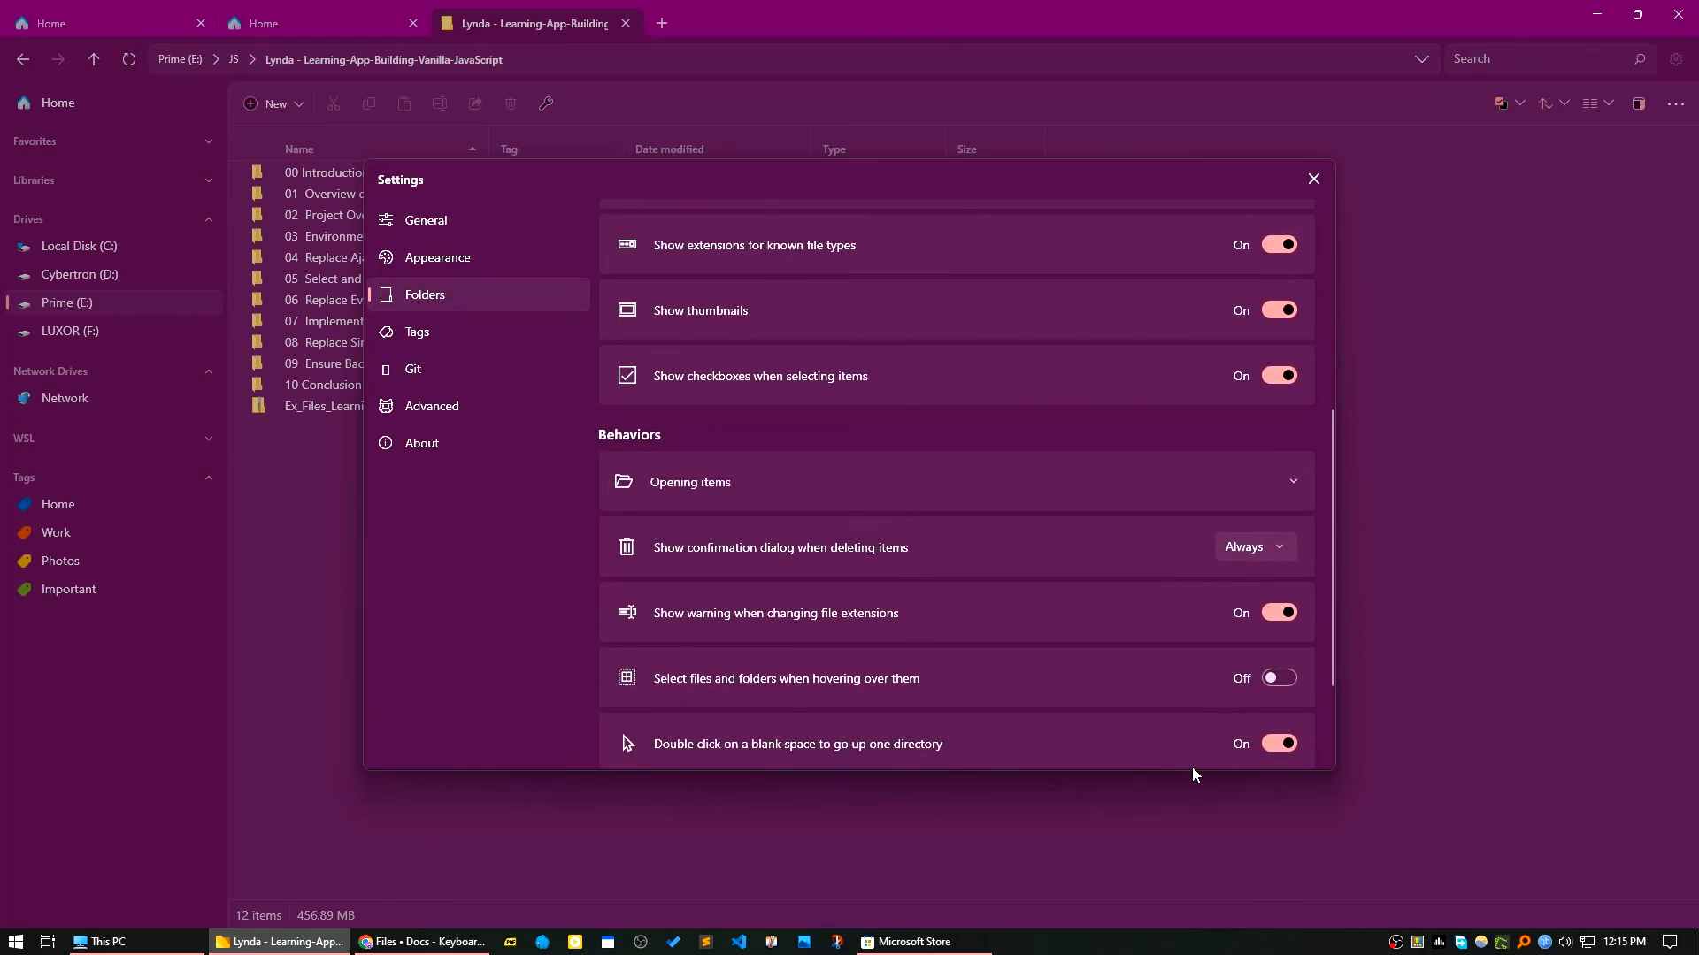
{"action": "scroll", "coordinate": [1191, 752], "scroll_direction": "down", "scroll_amount": 3}
{"action": "left_click", "coordinate": [1235, 671]}
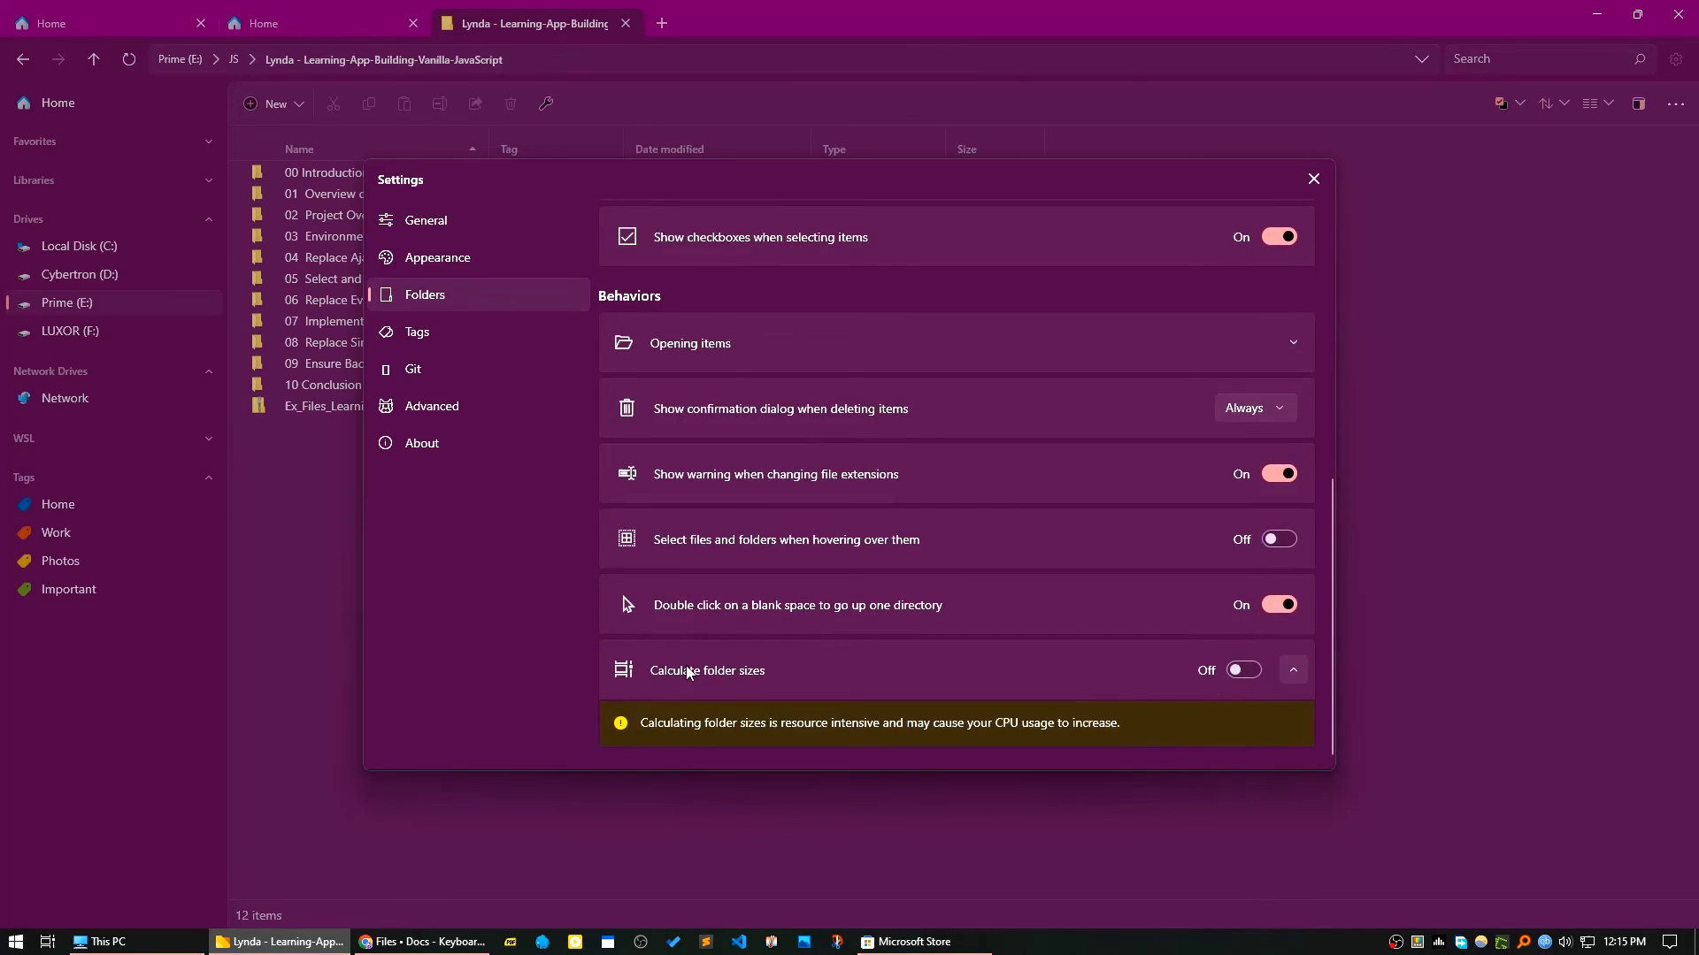
{"action": "left_click", "coordinate": [412, 338]}
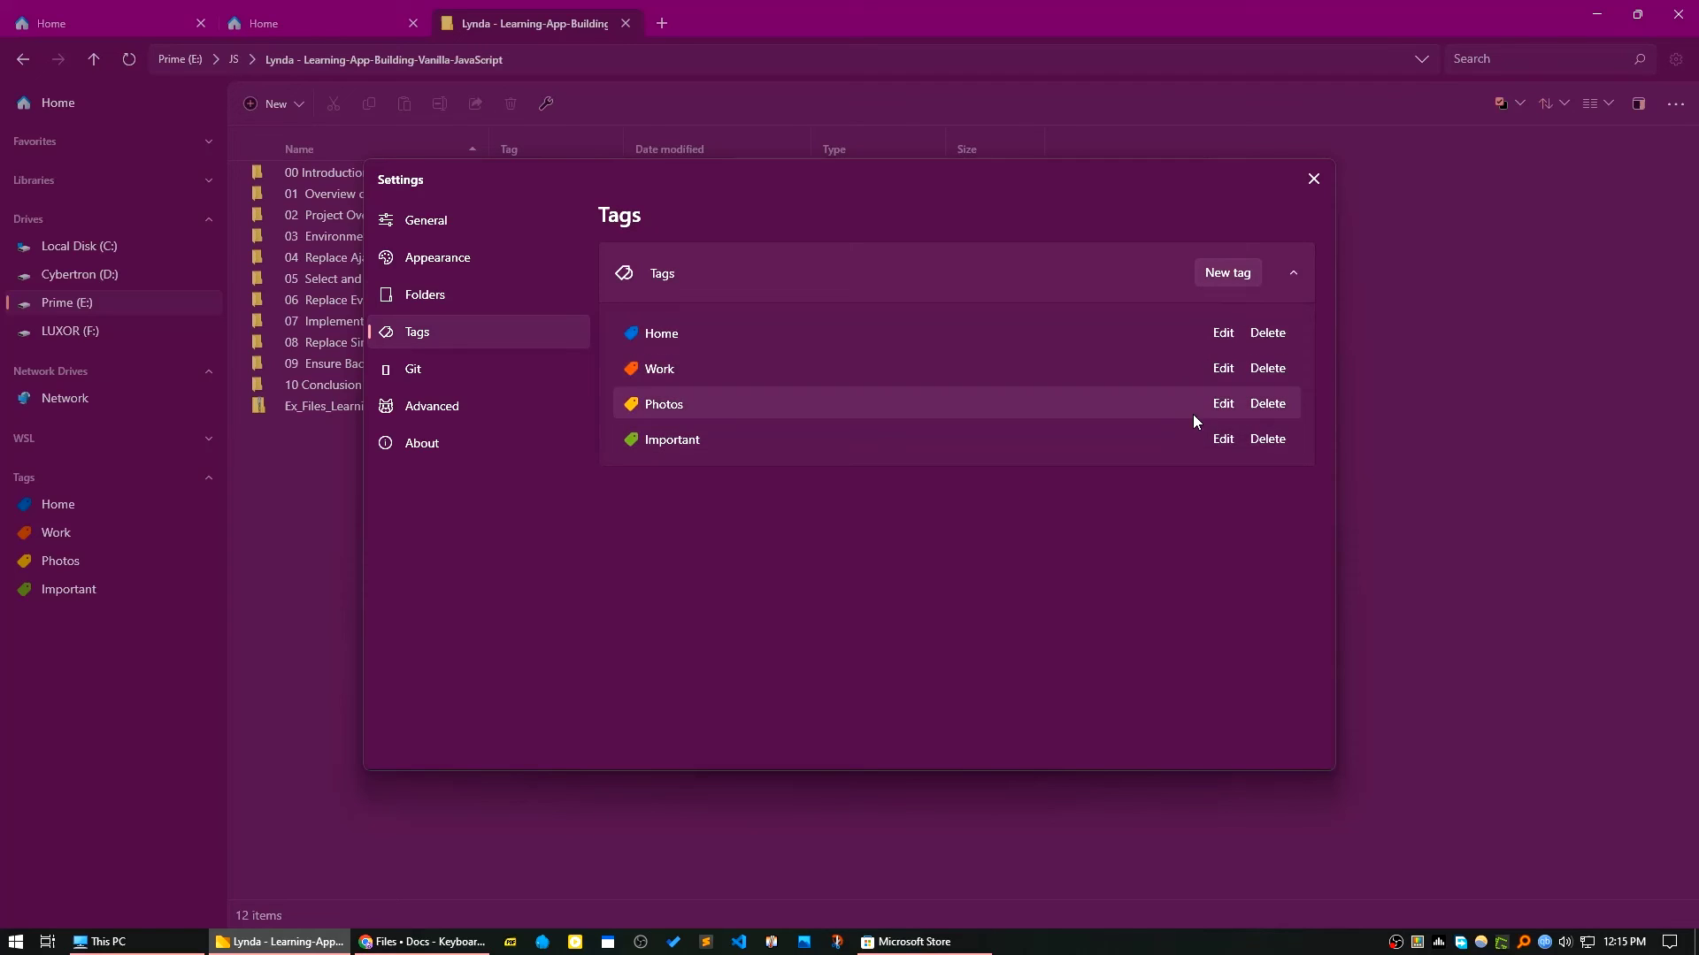
View the GitHub login on the Git page, then the Advanced page's startup and default-manager options.
{"action": "left_click", "coordinate": [434, 381]}
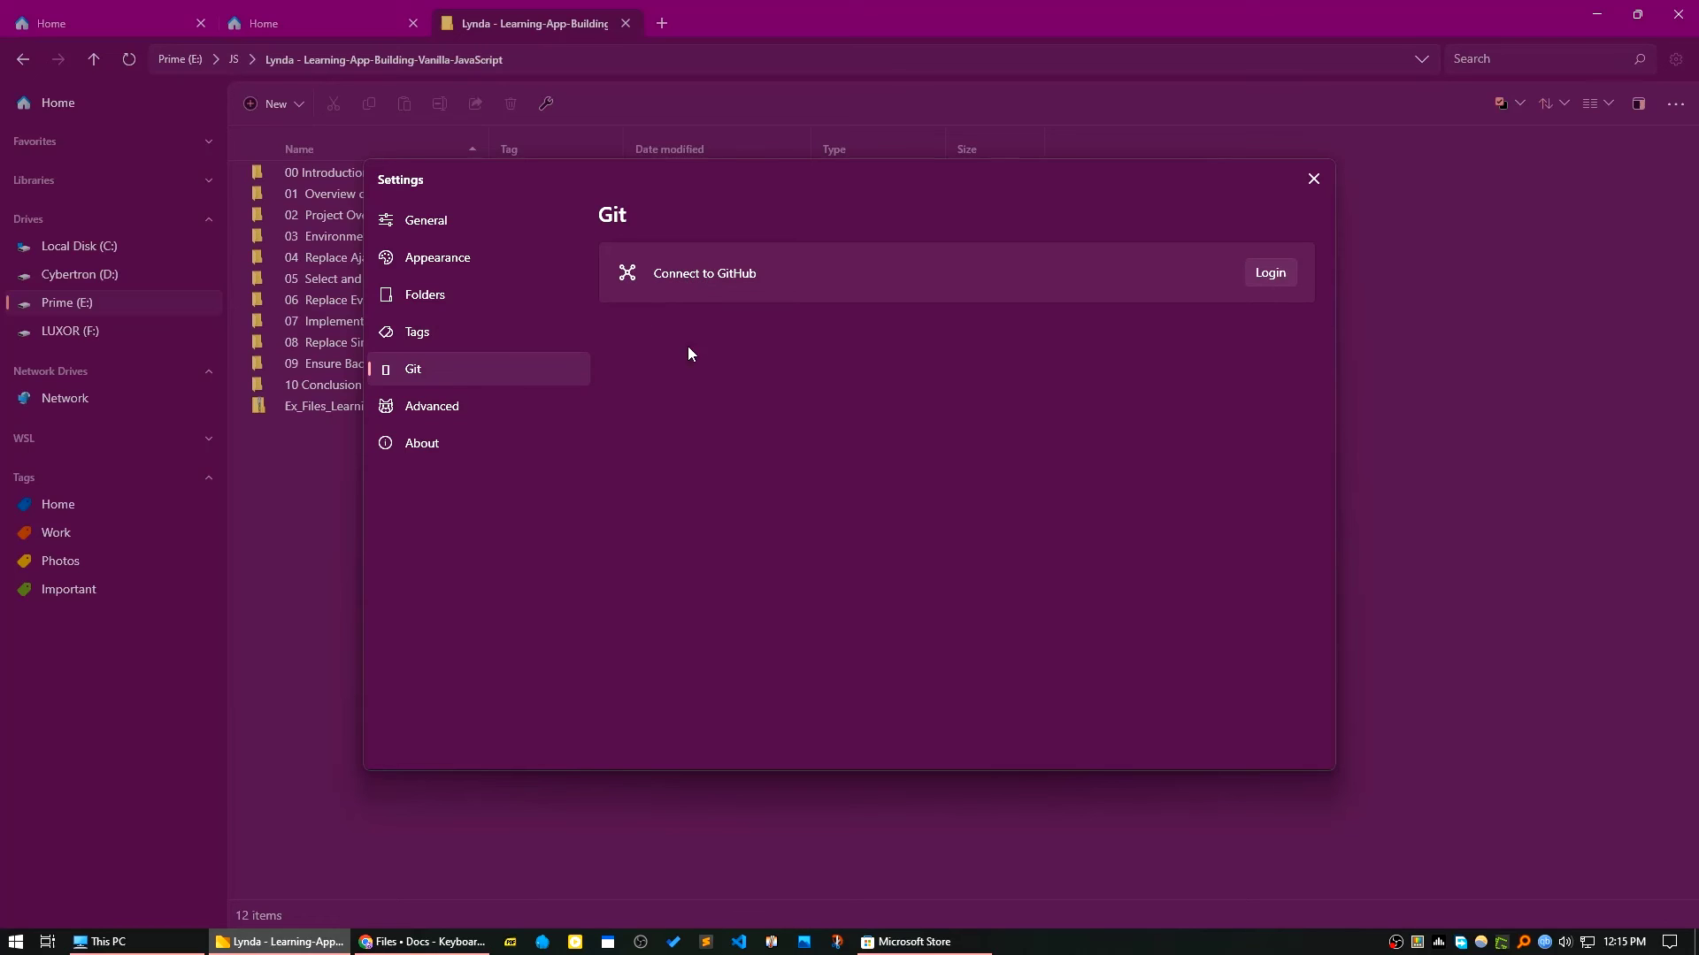
{"action": "left_click", "coordinate": [480, 421]}
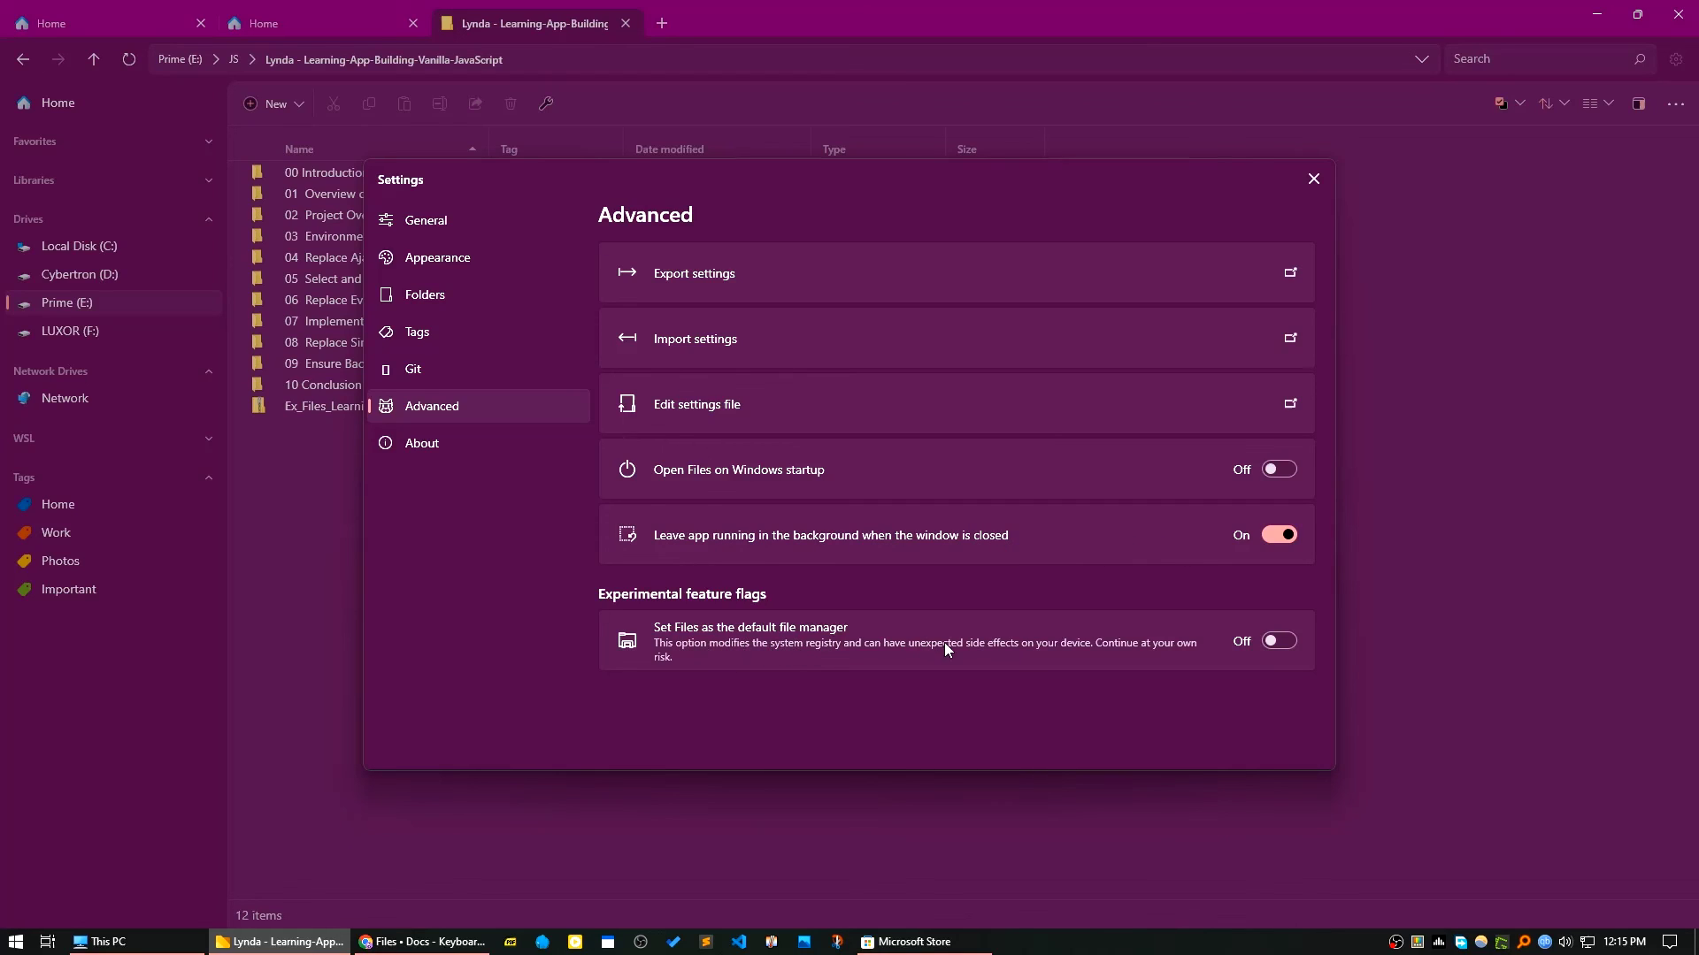
Close Settings, reopen it from the gear icon, and close it again to reveal the magenta folder listing.
{"action": "left_click", "coordinate": [1313, 179]}
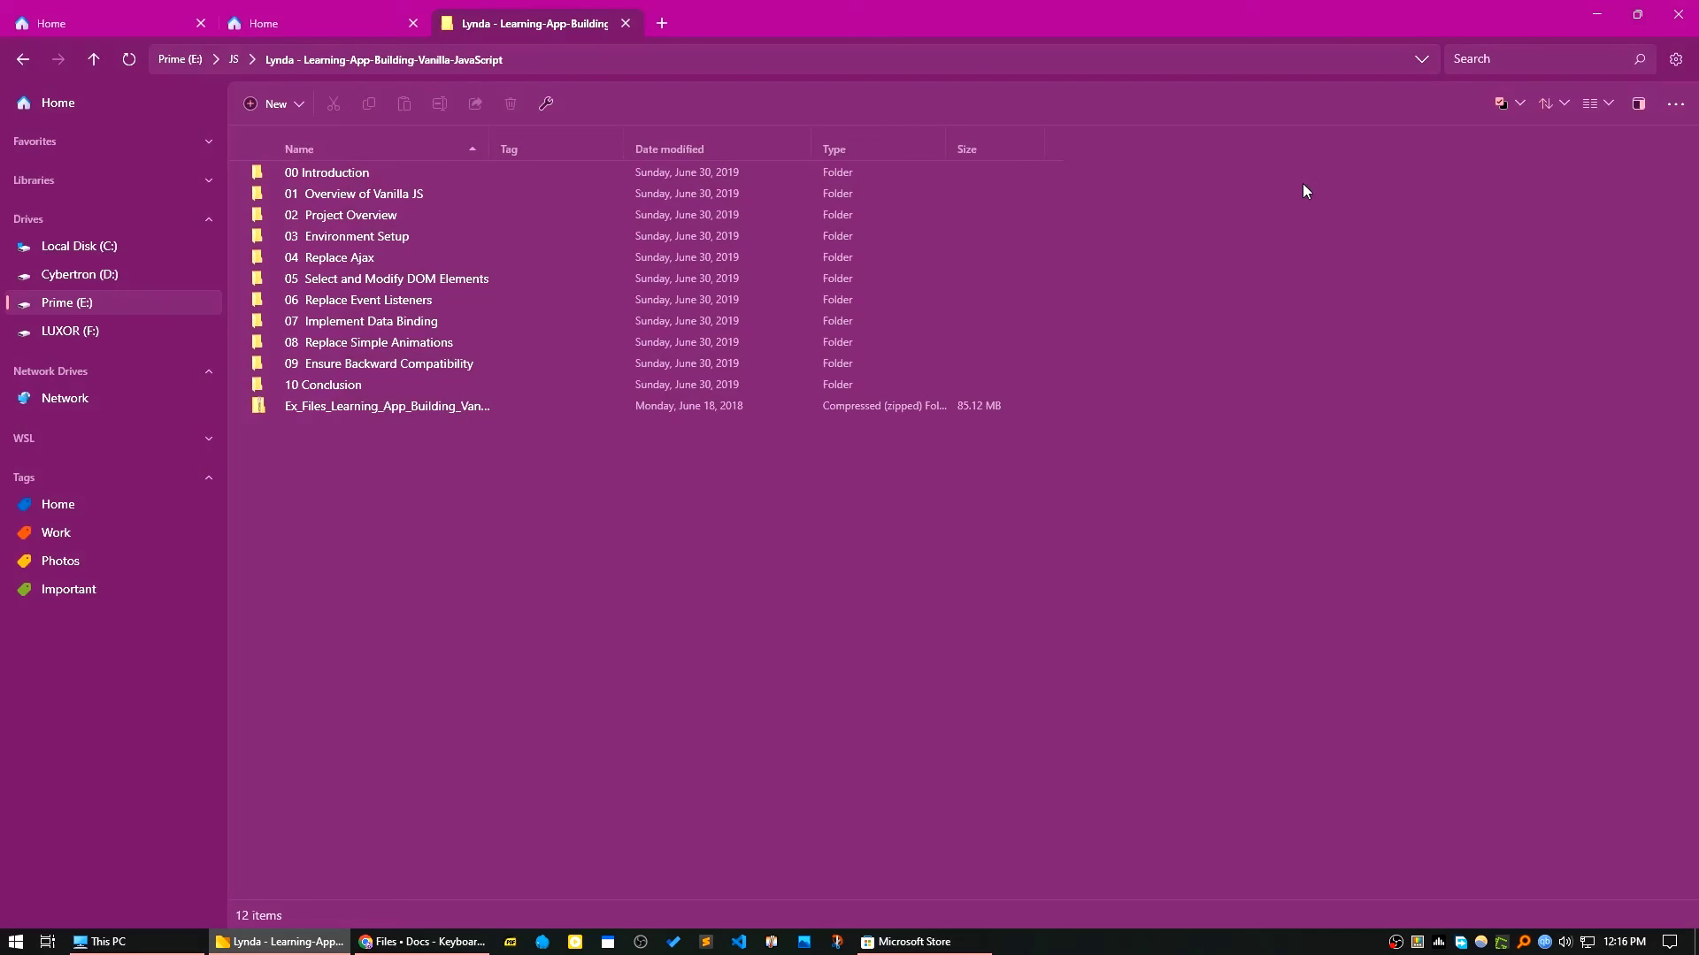
{"action": "left_click", "coordinate": [1675, 58]}
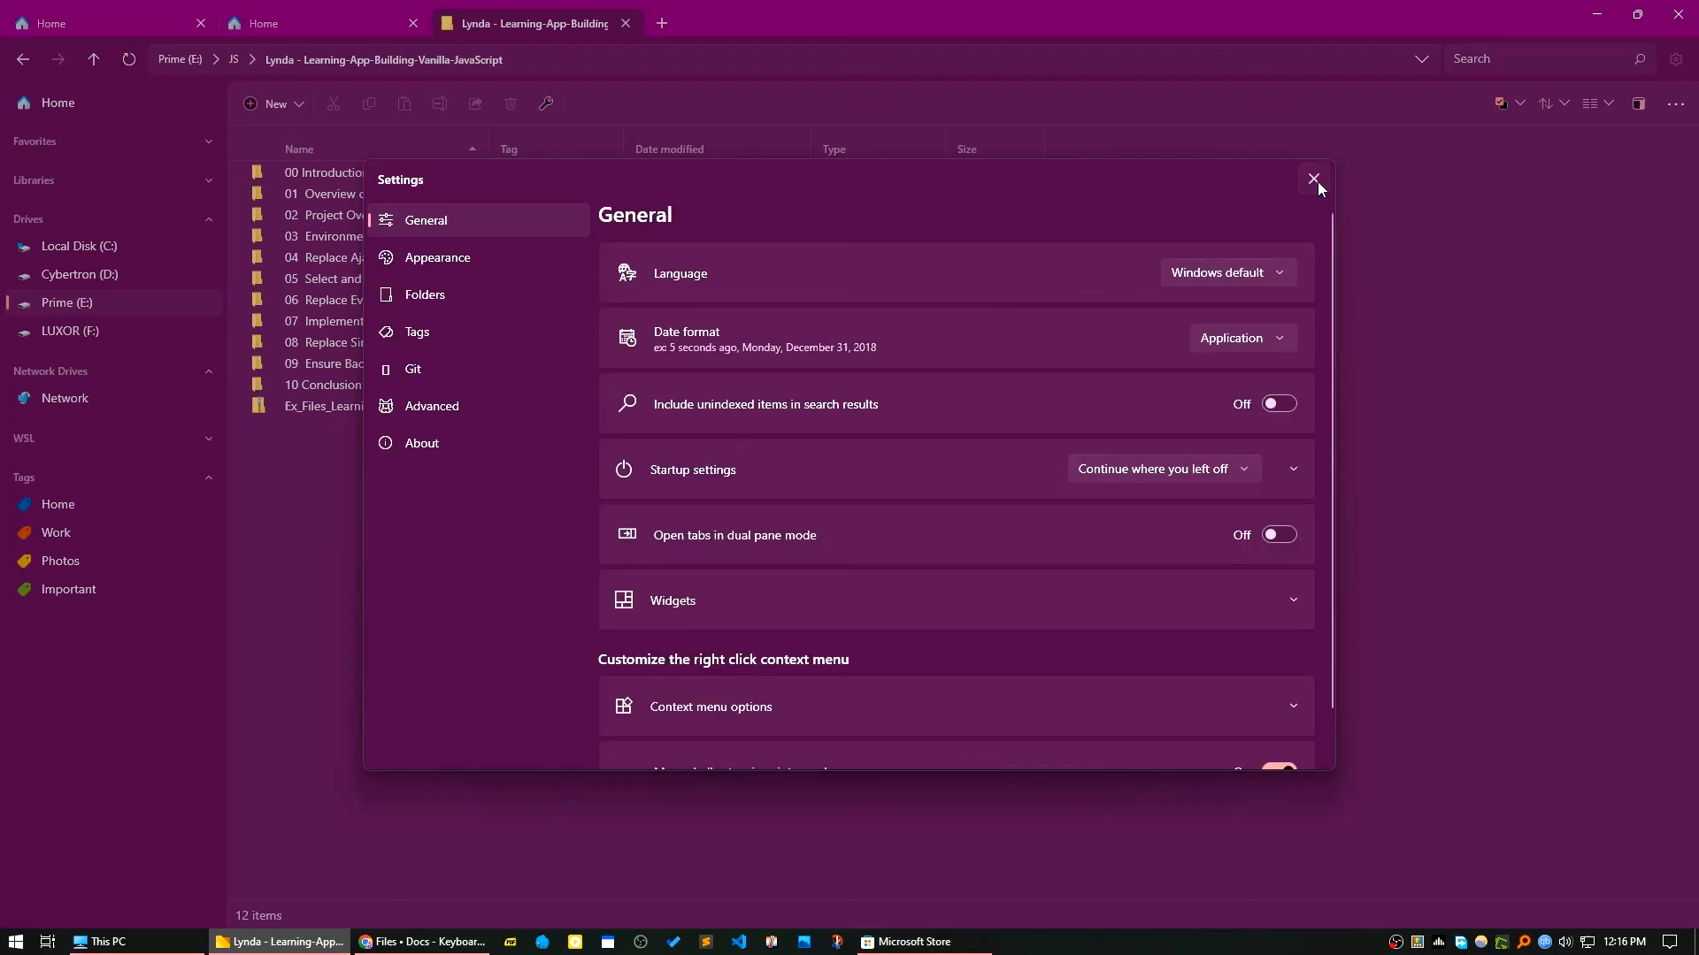
{"action": "left_click", "coordinate": [1315, 180]}
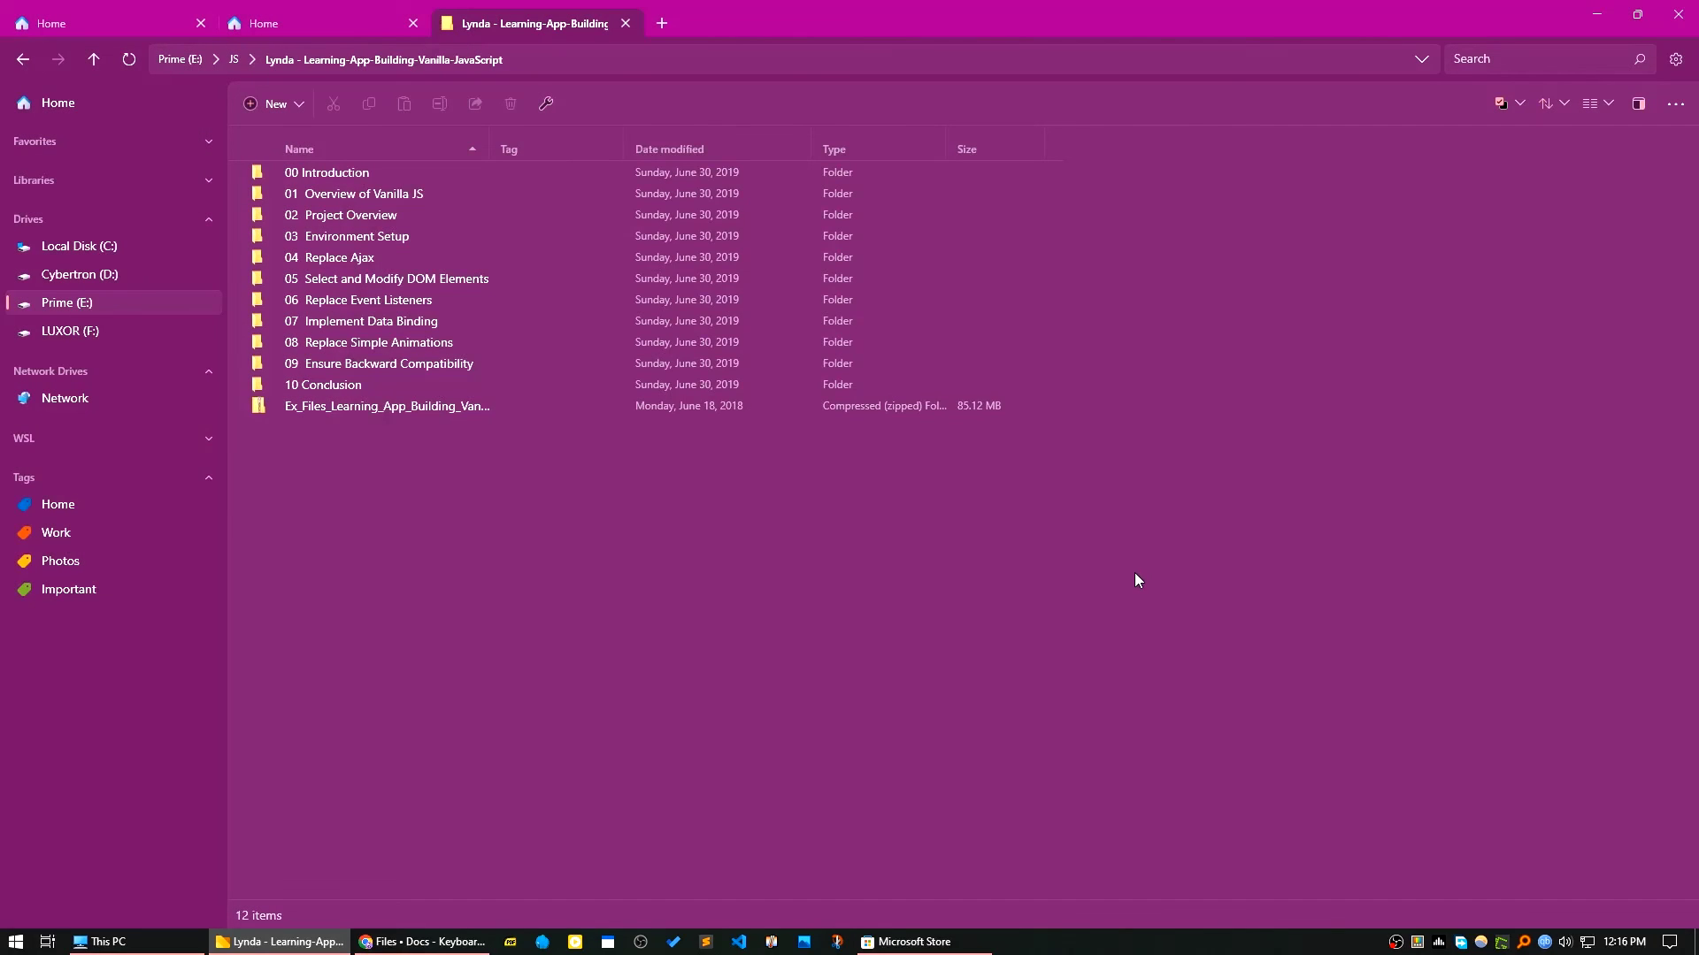